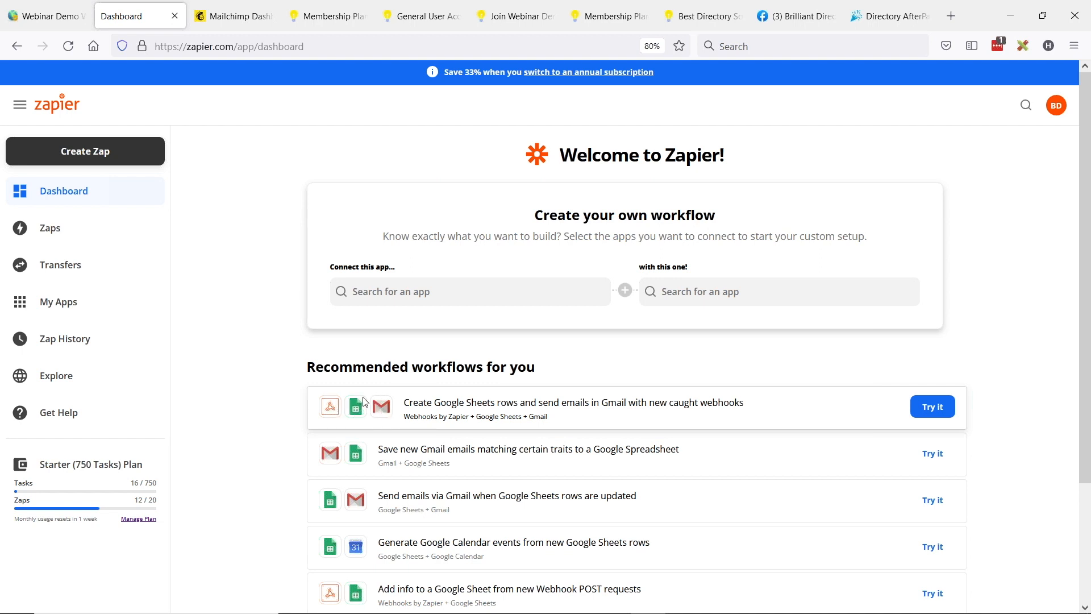
Step: Switch to the Webinar Demo Website admin and open the Webhooks settings from the Developer Hub
click(62, 8)
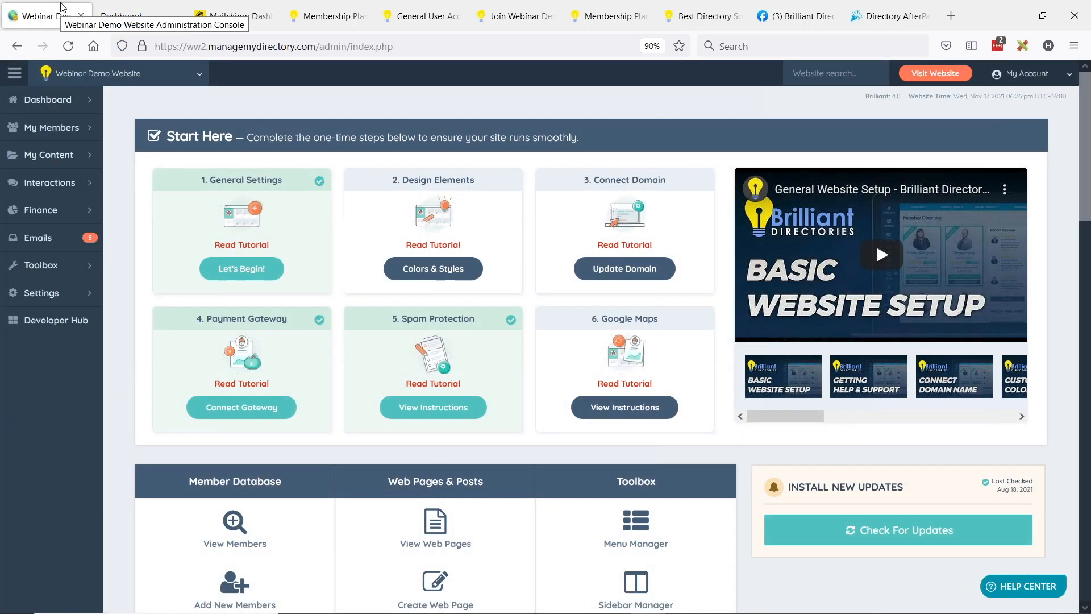
mouse_move(74, 265)
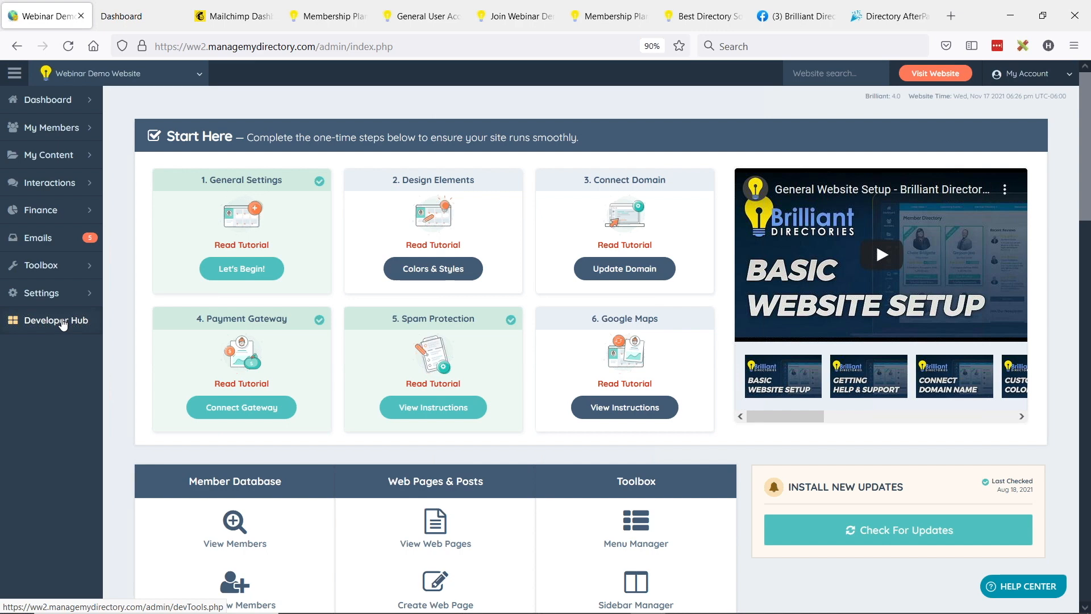
click(63, 324)
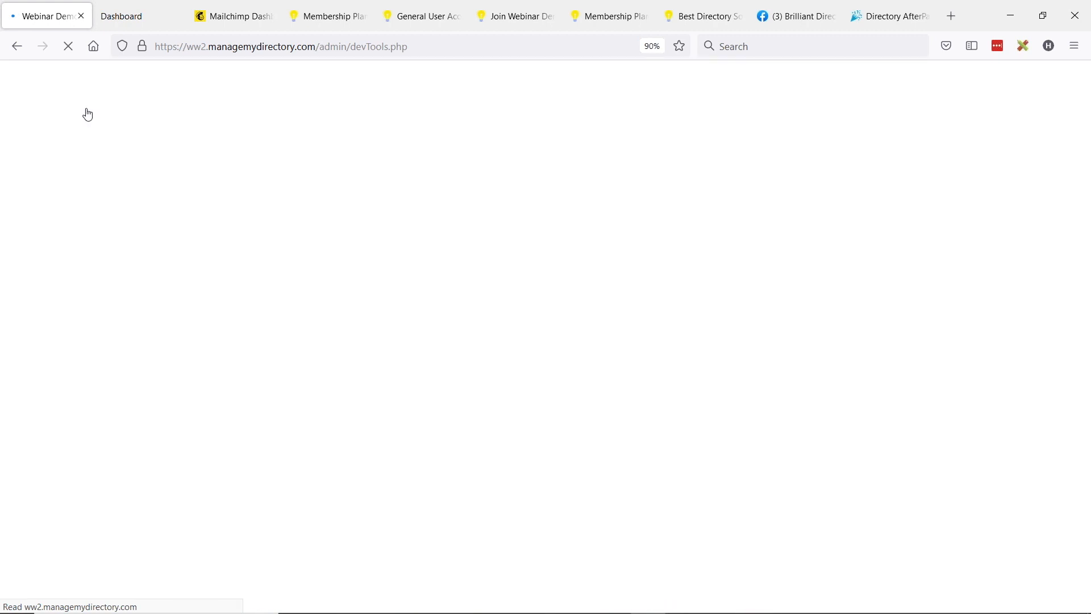
mouse_move(87, 114)
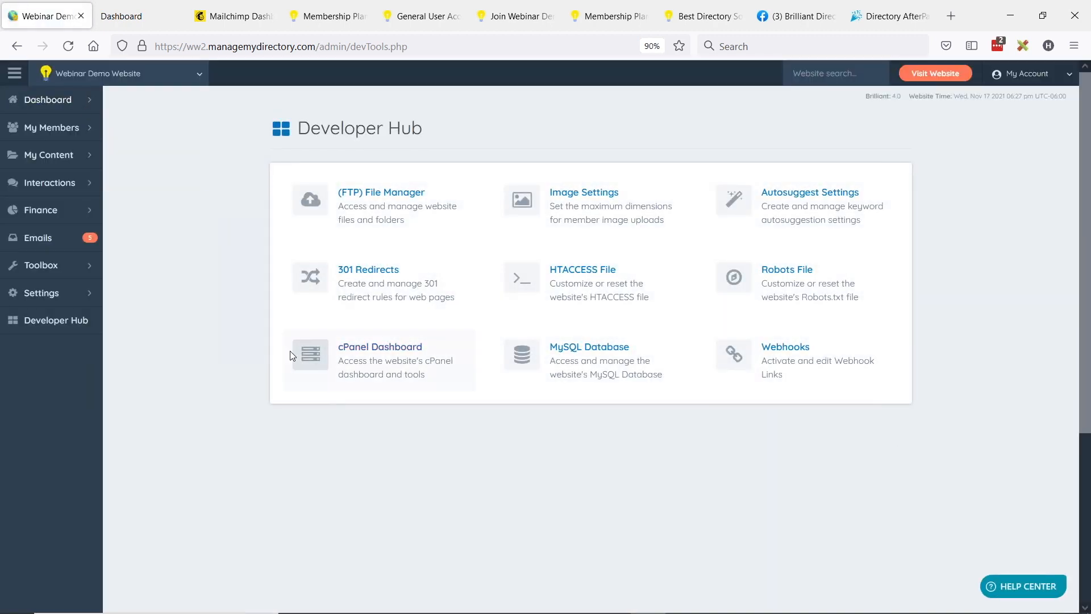
mouse_move(94, 320)
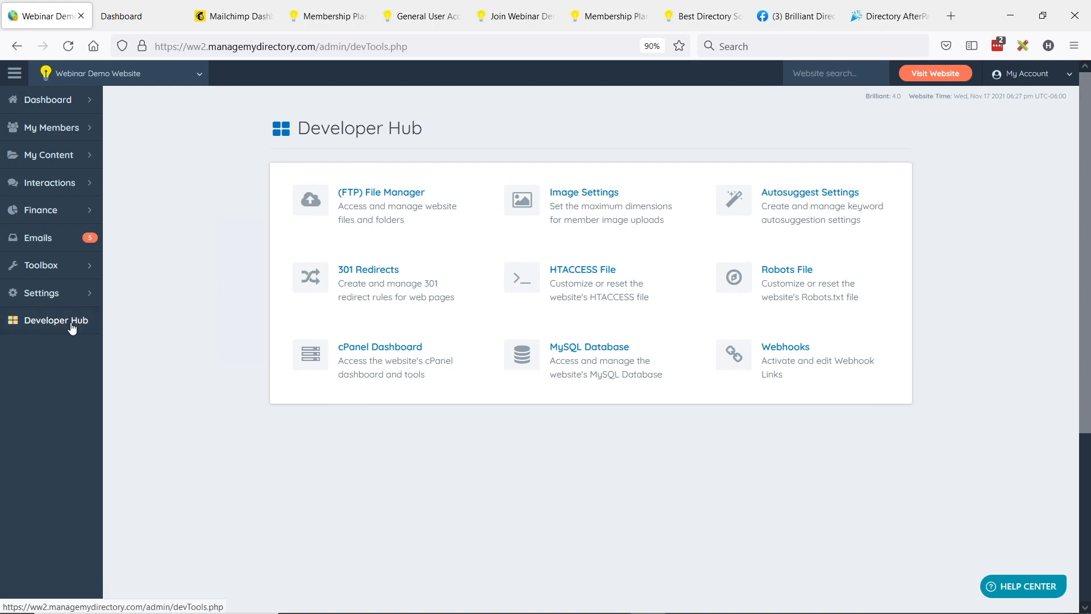
click(797, 370)
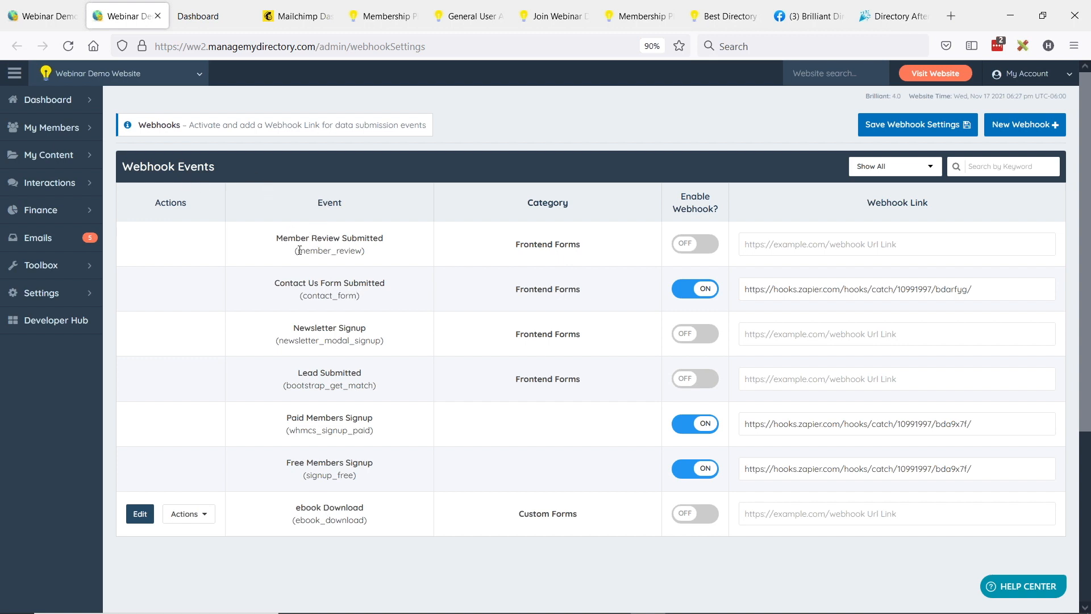
Step: Review the listed webhook events from Member Review Submitted through Free Members Signup
drag(277, 238, 367, 237)
drag(289, 284, 387, 285)
drag(293, 333, 379, 332)
drag(298, 373, 369, 388)
drag(291, 417, 358, 435)
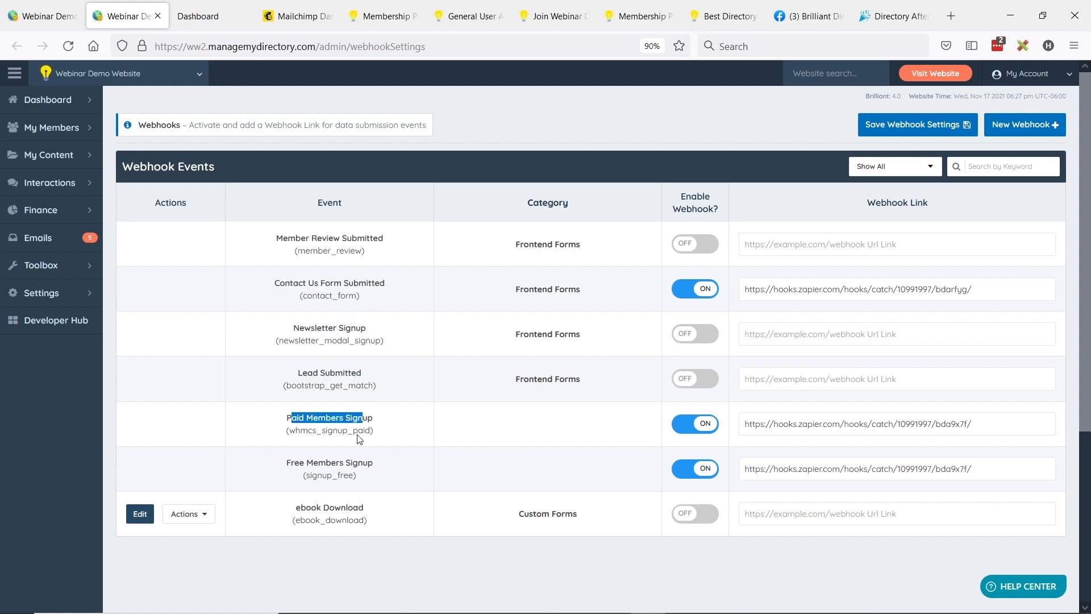
drag(291, 462, 355, 461)
click(460, 471)
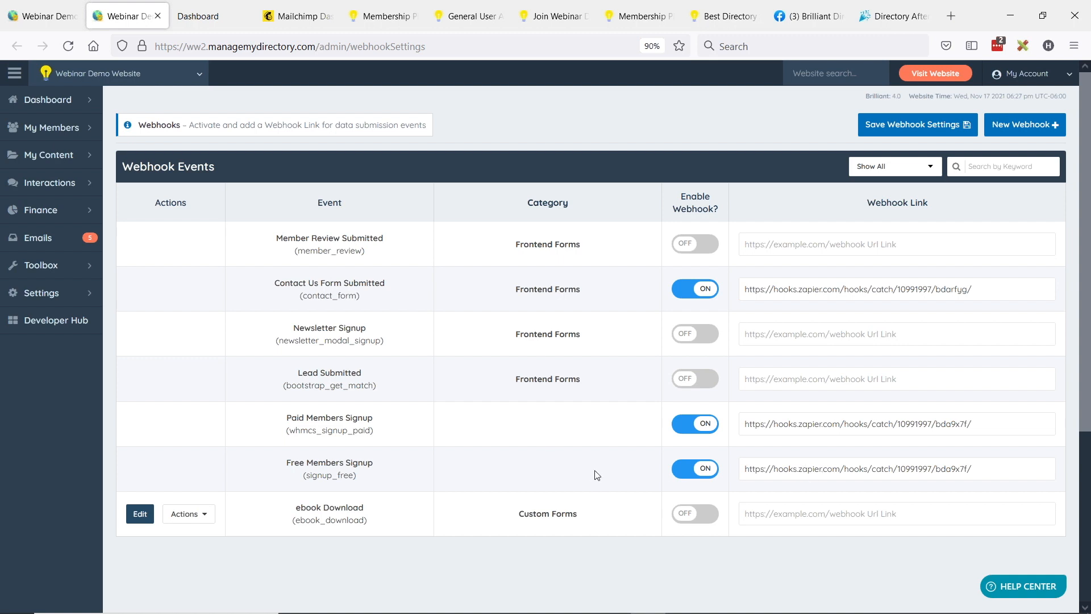
Step: Clear the webhook links for Free Members Signup, Paid Members Signup and Contact Us Form Submitted, and disable the contact form webhook
triple_click(803, 469)
key(BackSpace)
triple_click(788, 424)
key(BackSpace)
double_click(784, 288)
key(BackSpace)
click(695, 289)
double_click(754, 289)
triple_click(754, 290)
key(BackSpace)
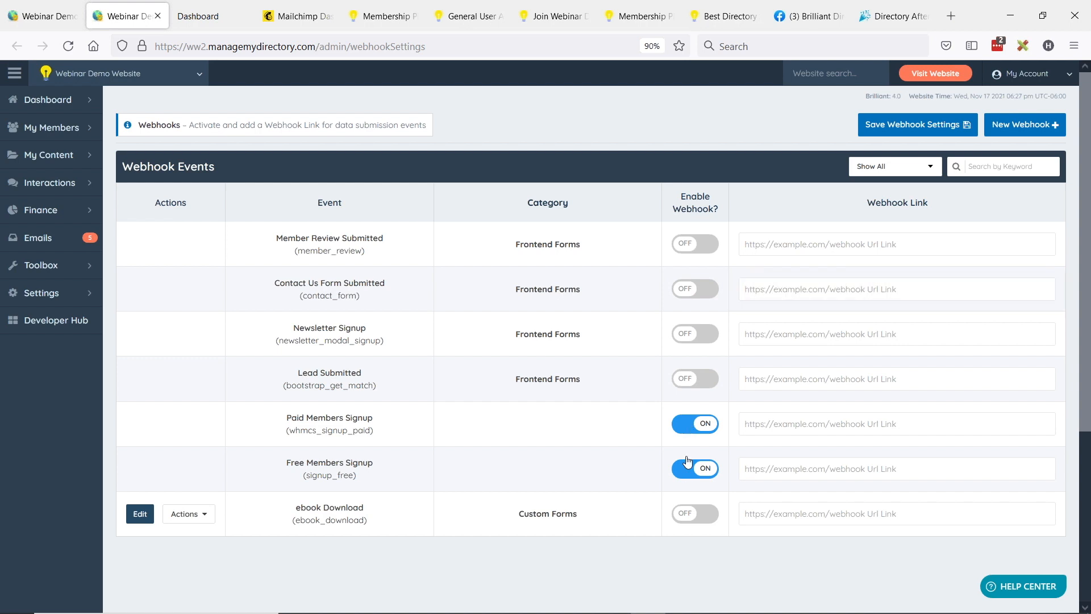
Step: Disable the Free Members Signup and Paid Members Signup webhooks and save the webhook settings
click(690, 470)
click(697, 425)
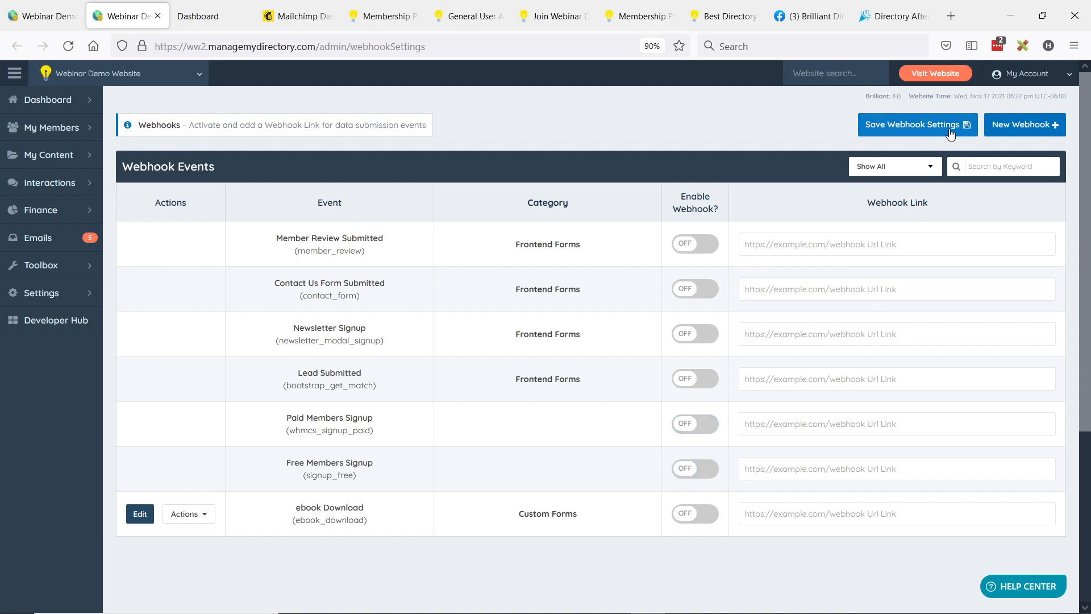
click(951, 127)
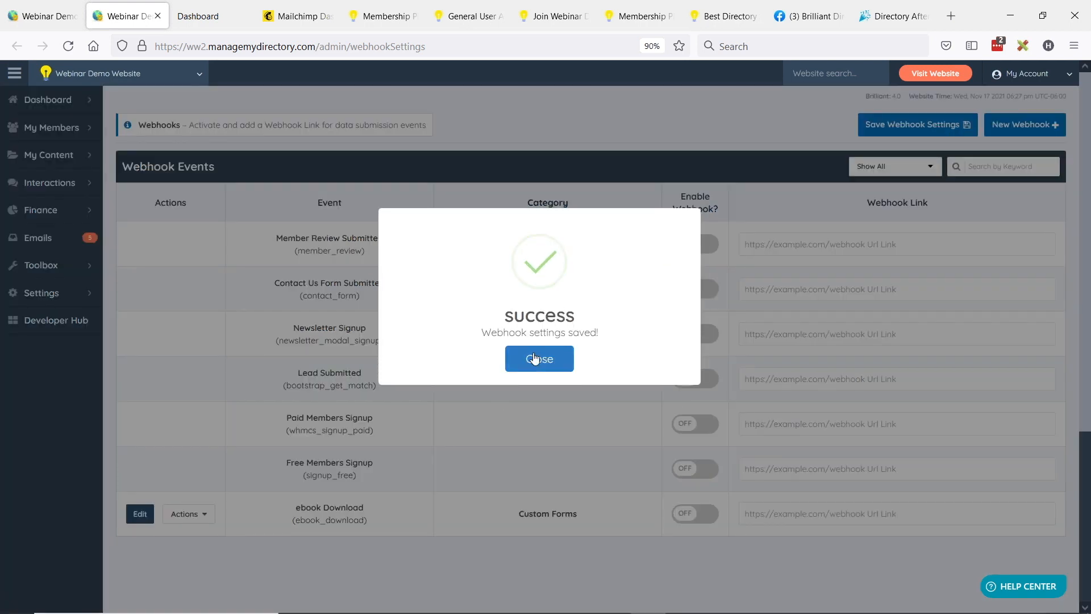
click(537, 357)
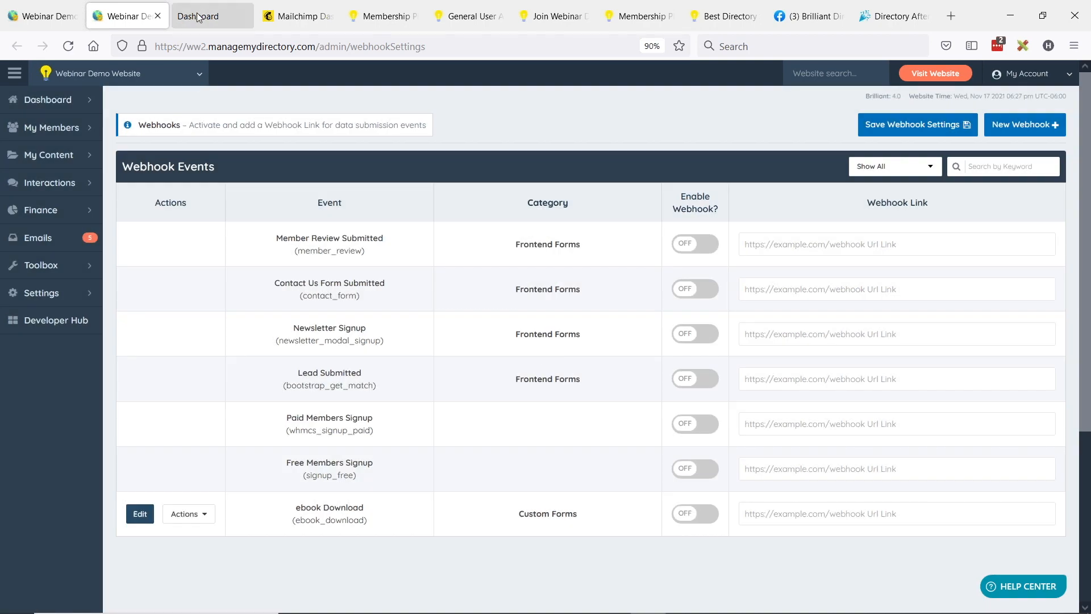
Step: Switch to Zapier and create a new Zap with Webhooks by Zapier as the trigger app
click(238, 25)
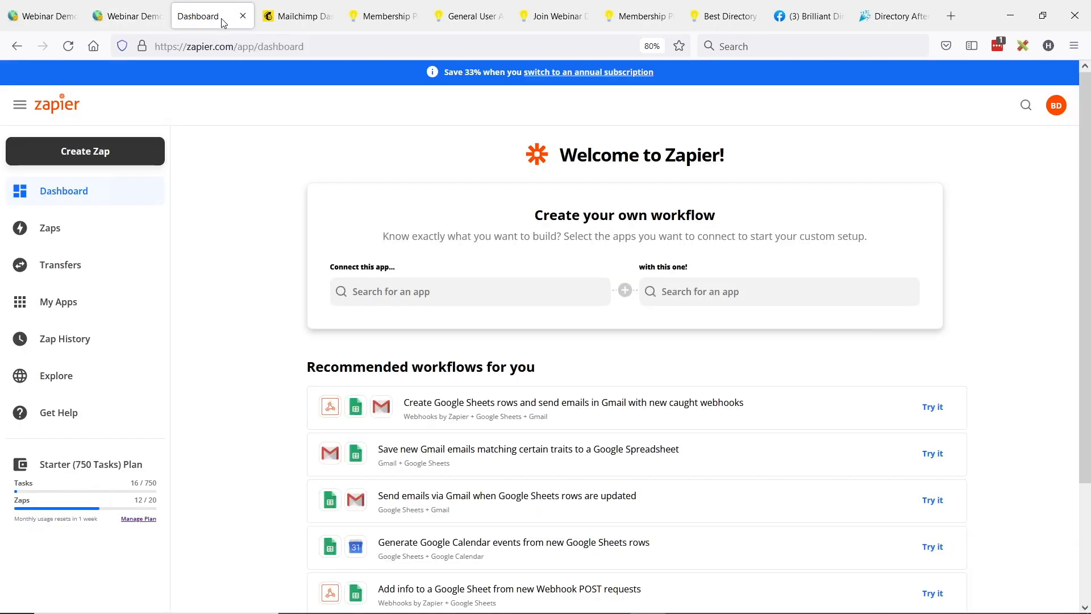
click(51, 230)
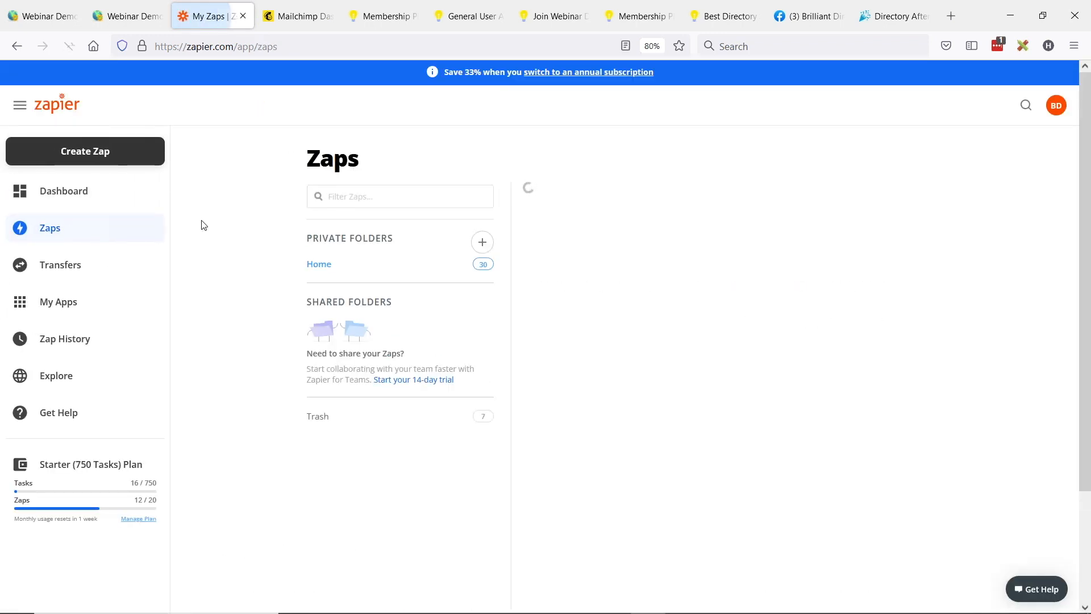
click(91, 154)
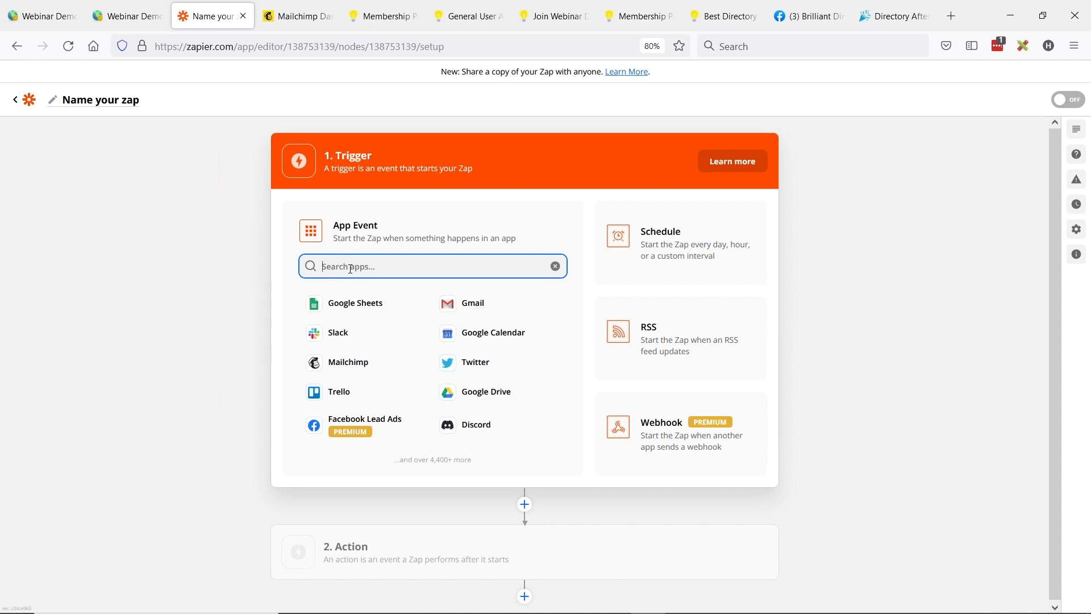
text(webh)
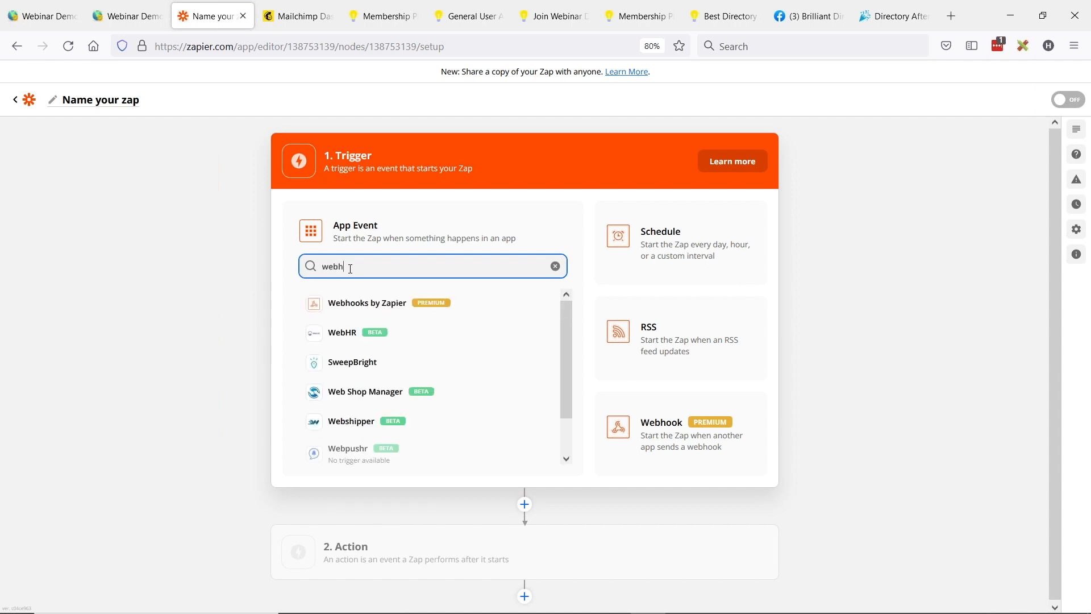
click(357, 303)
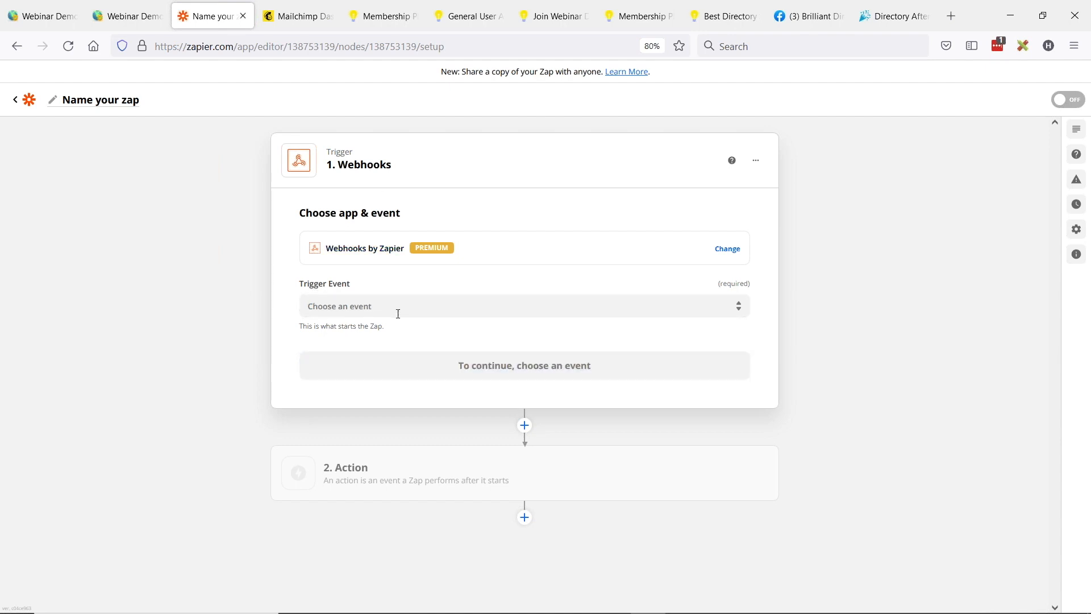
Step: Set the trigger event to Catch Hook and continue to the trigger setup
click(456, 304)
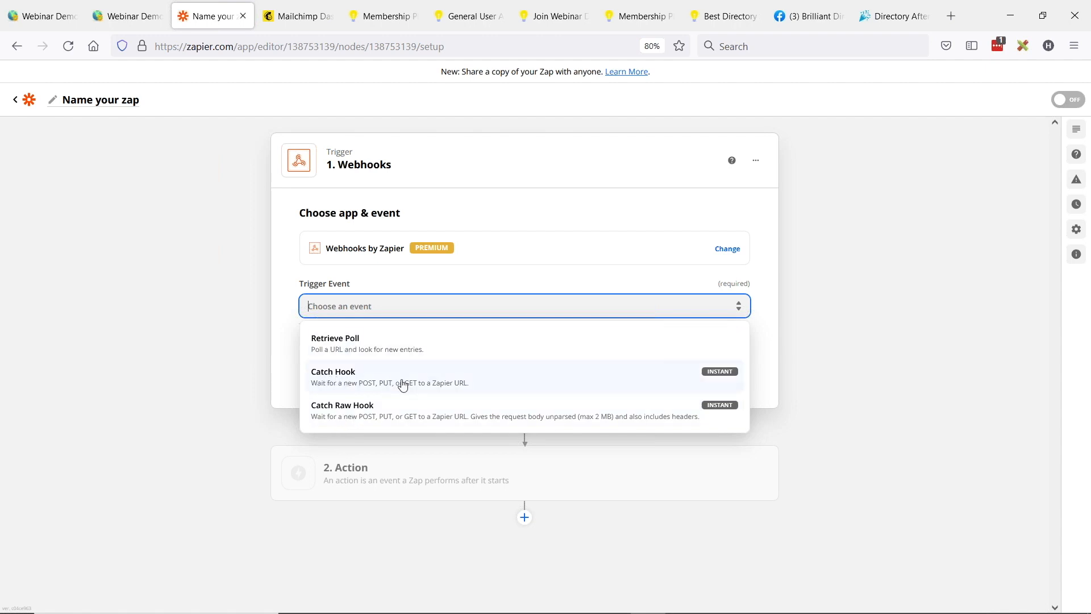
click(477, 384)
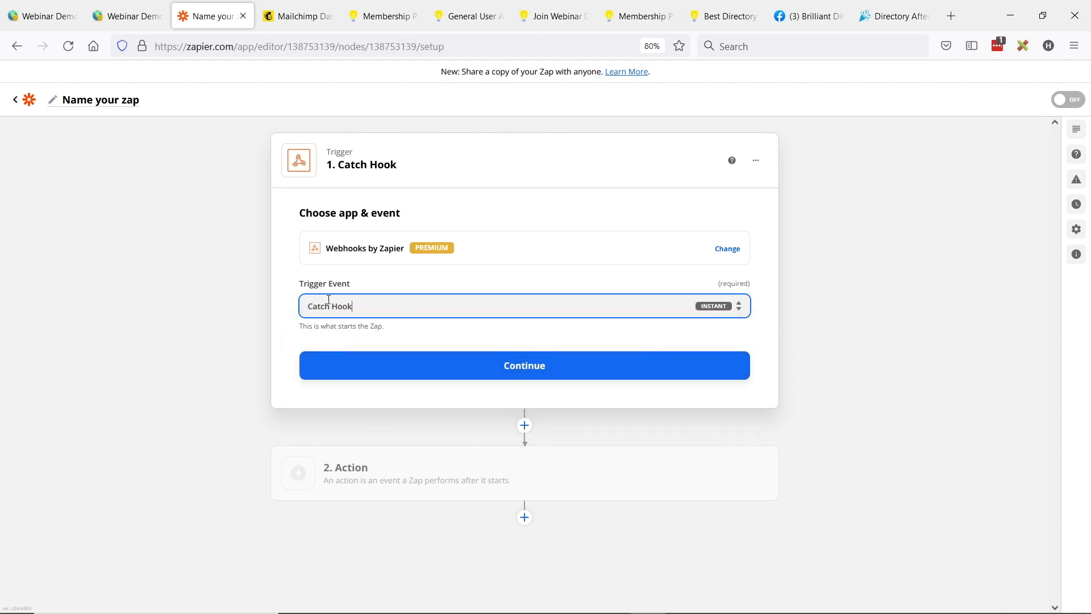
click(534, 375)
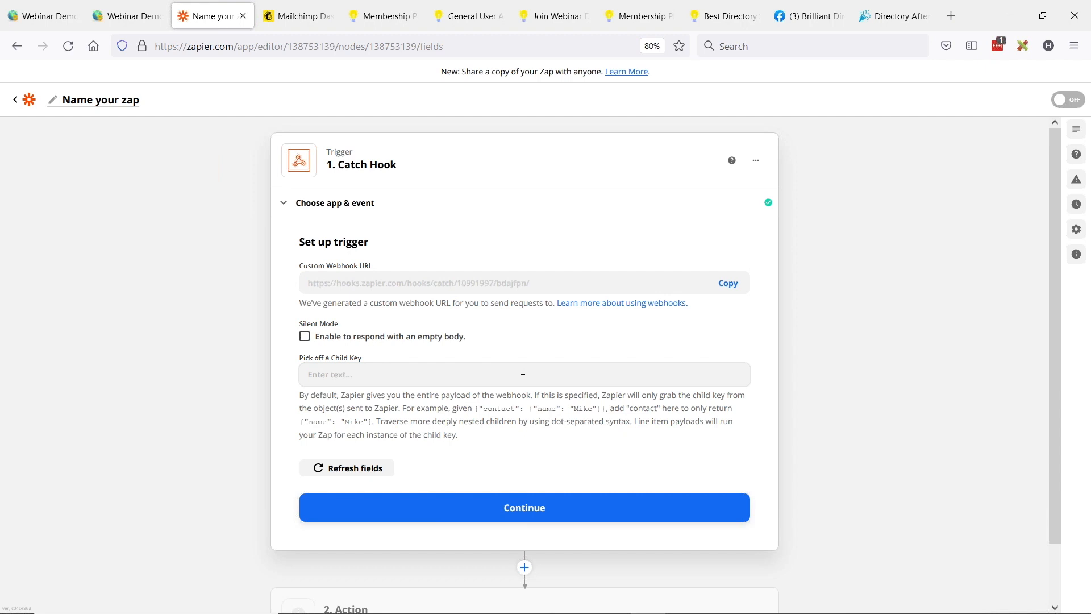
Step: Copy Zapier's custom webhook URL into the Paid Members Signup and Free Members Signup webhook links in the directory admin
click(735, 291)
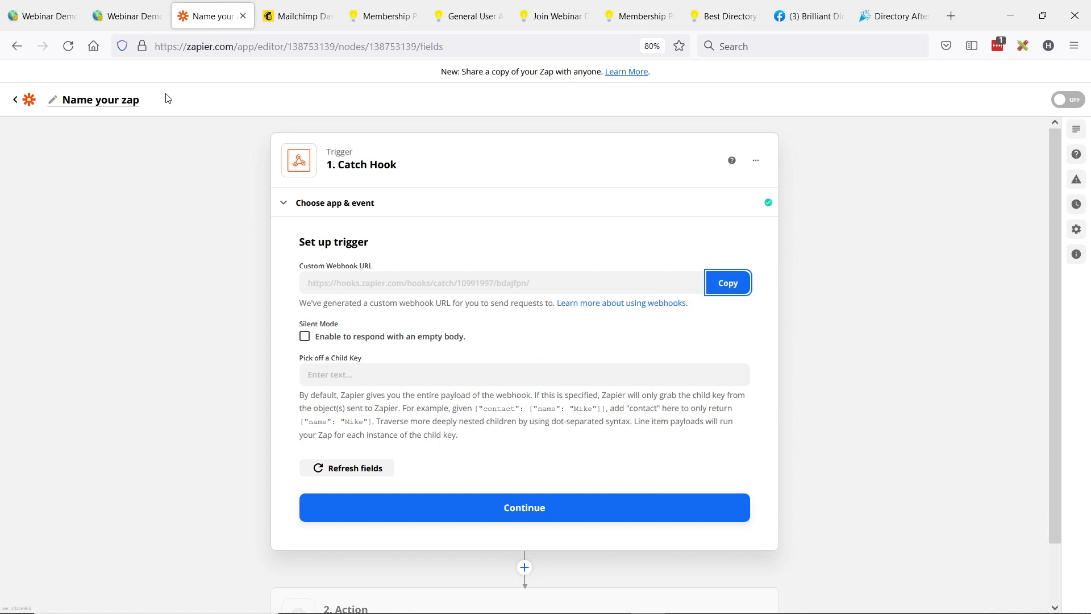
click(154, 23)
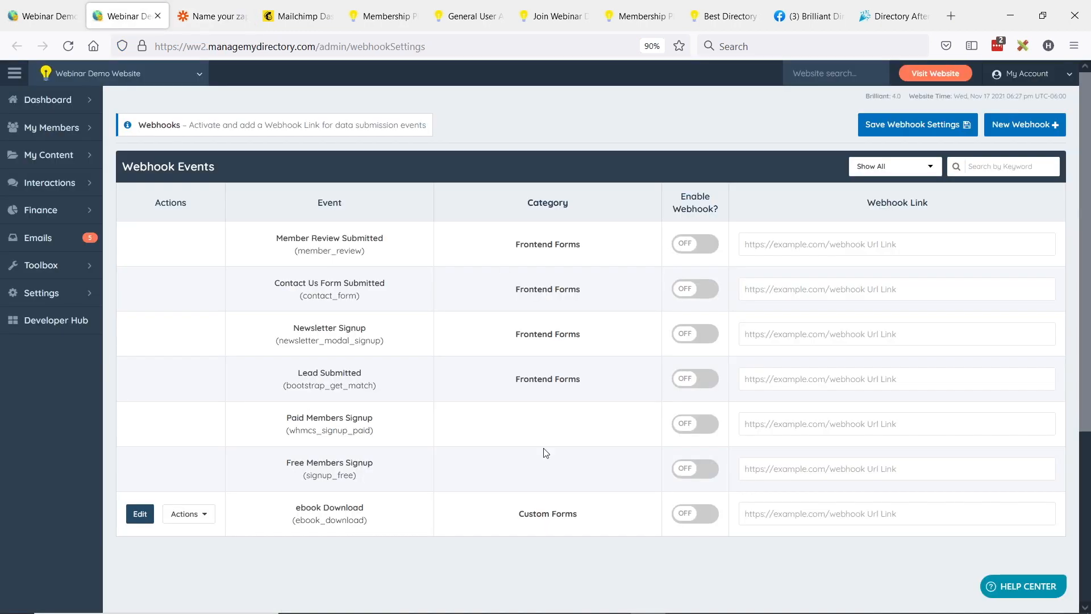
click(775, 428)
key(ctrl+v)
click(787, 469)
key(ctrl+v)
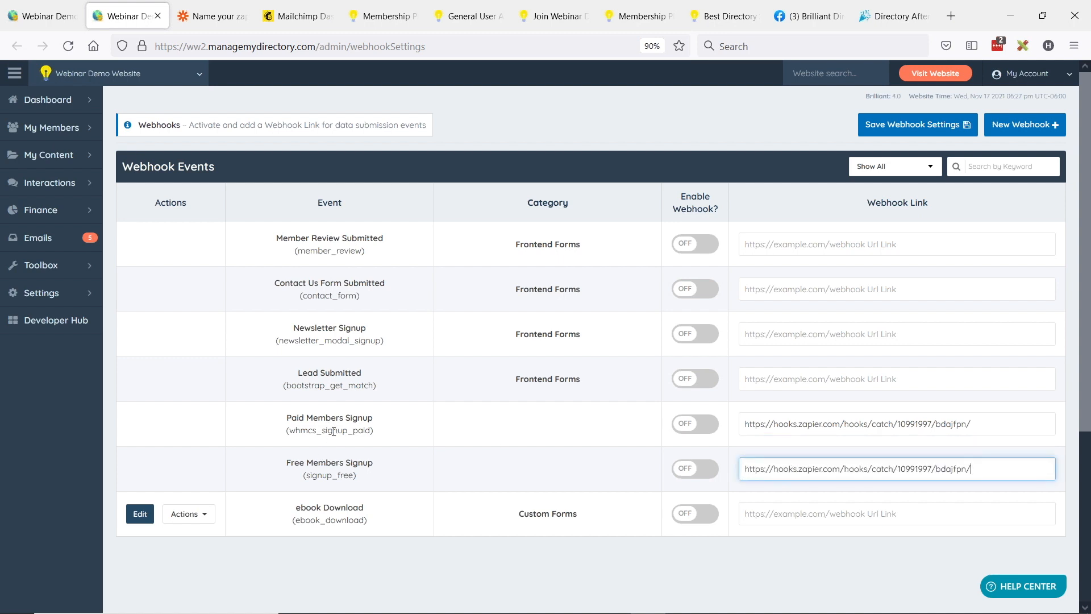
Step: Enable the Paid Members Signup and Free Members Signup webhooks and save the webhook settings
click(687, 427)
click(690, 469)
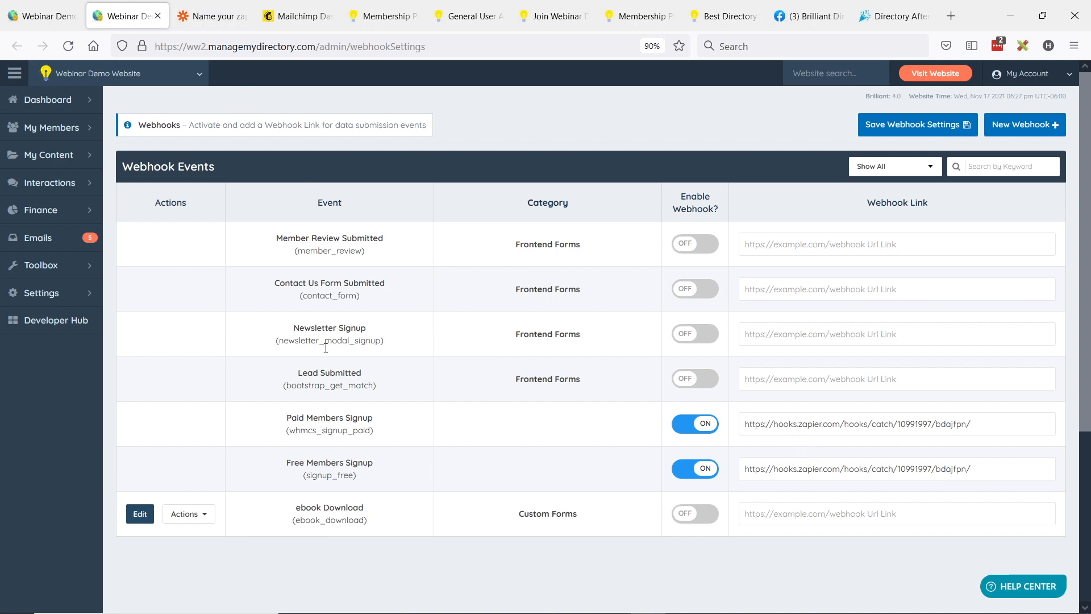
mouse_move(68, 292)
click(910, 127)
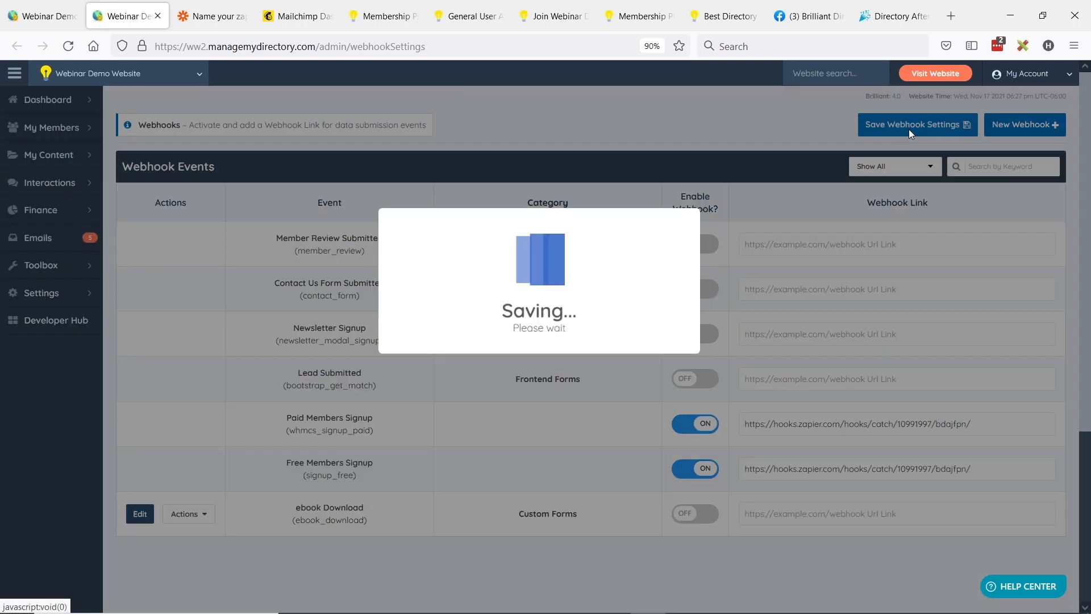
Step: Return to Zapier and advance the Catch Hook trigger to its test stage
click(209, 16)
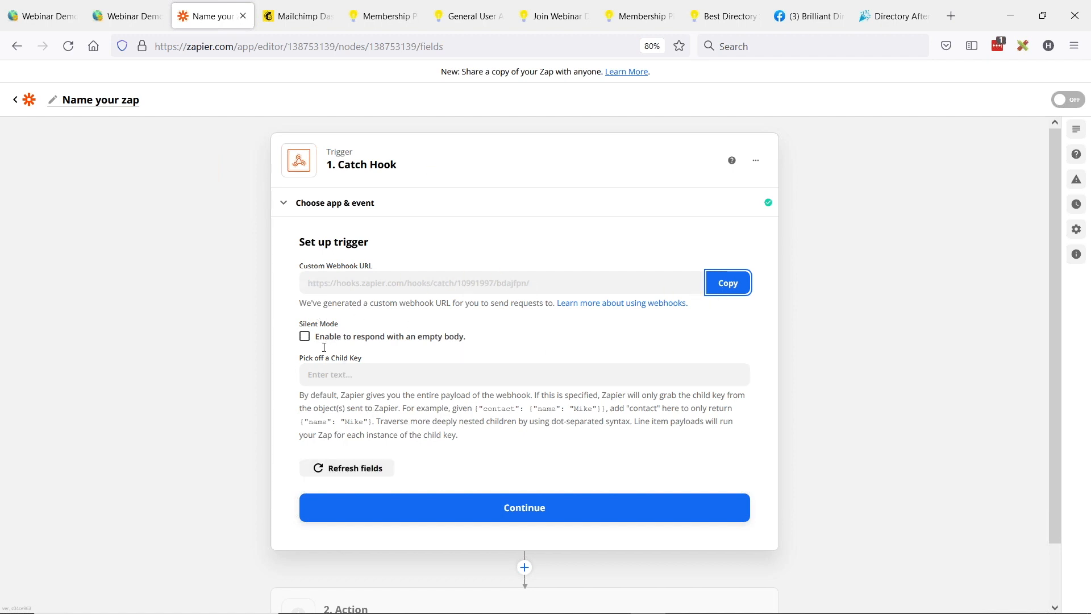
click(535, 516)
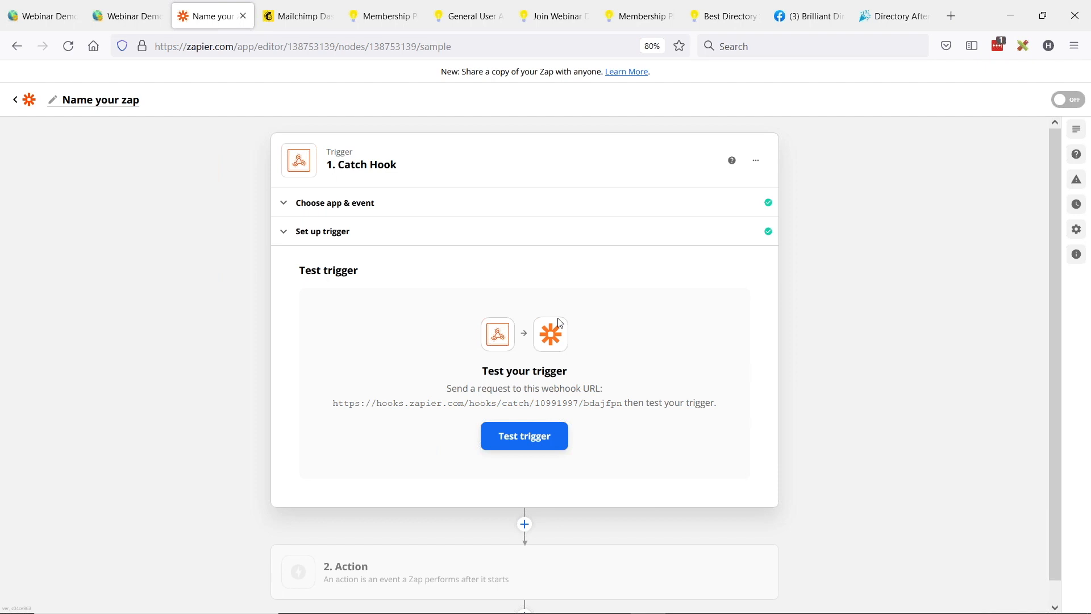
Step: Open the directory's membership plans and launch the sign-up page of the General User Account plan
click(45, 16)
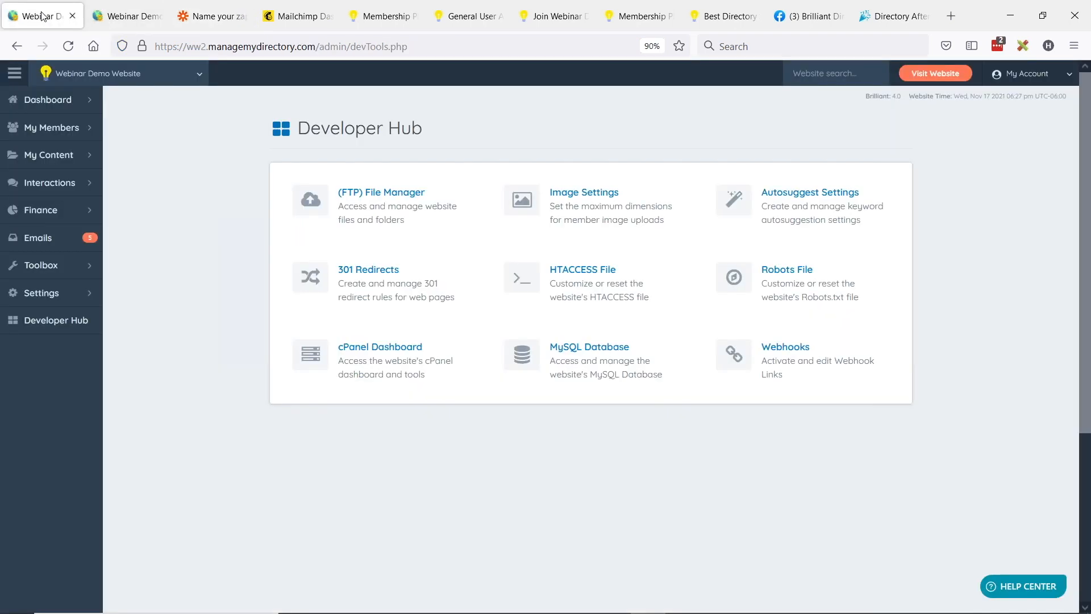
mouse_move(66, 210)
click(119, 216)
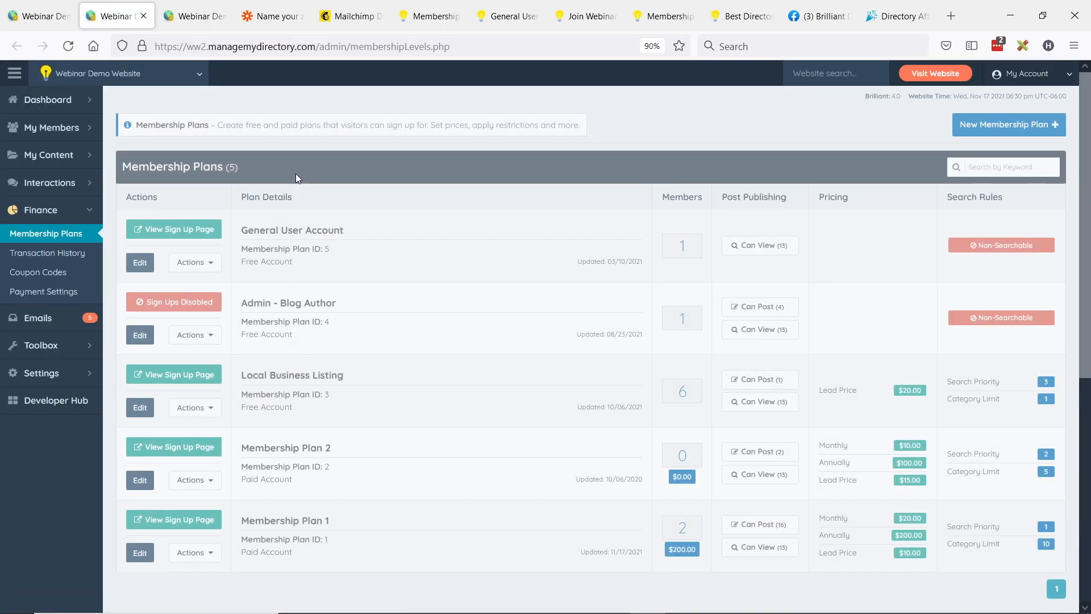
click(173, 229)
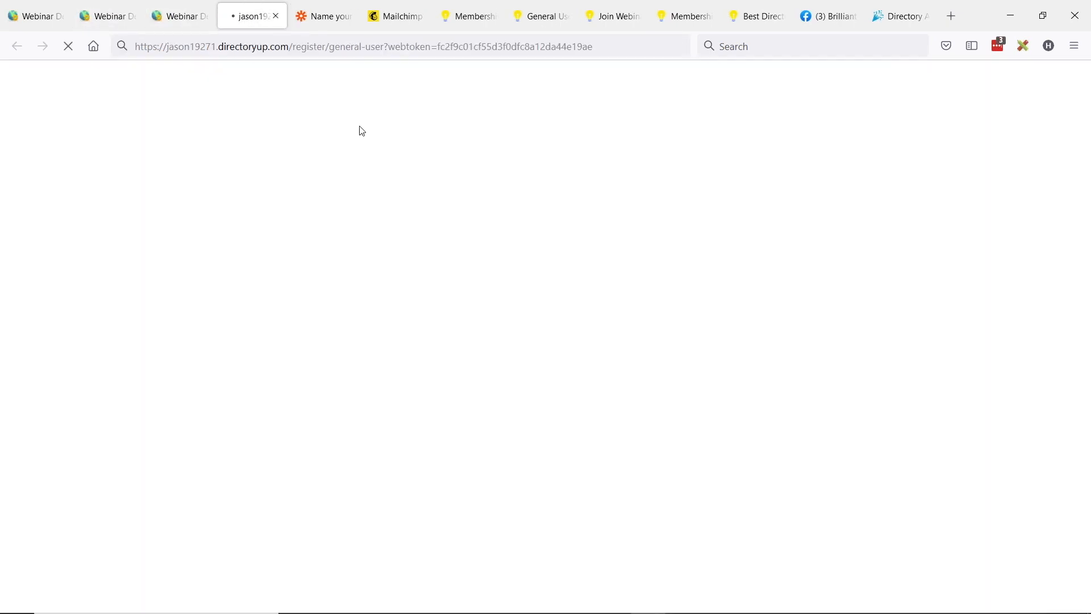
Step: Dismiss the save confirmation on the webhook settings and return to the General User Account sign-up page
click(179, 15)
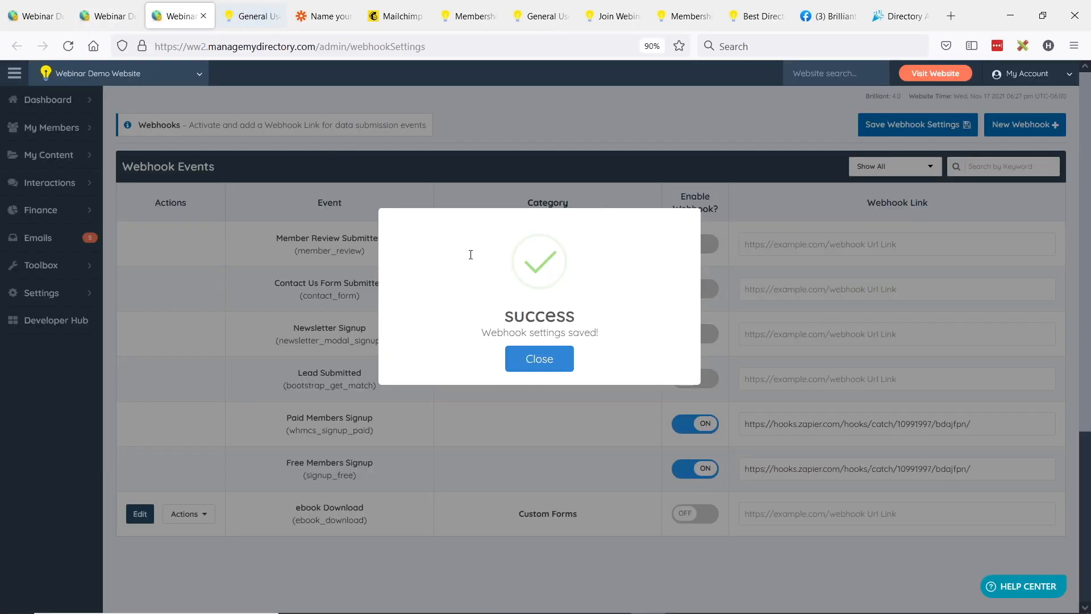
click(540, 360)
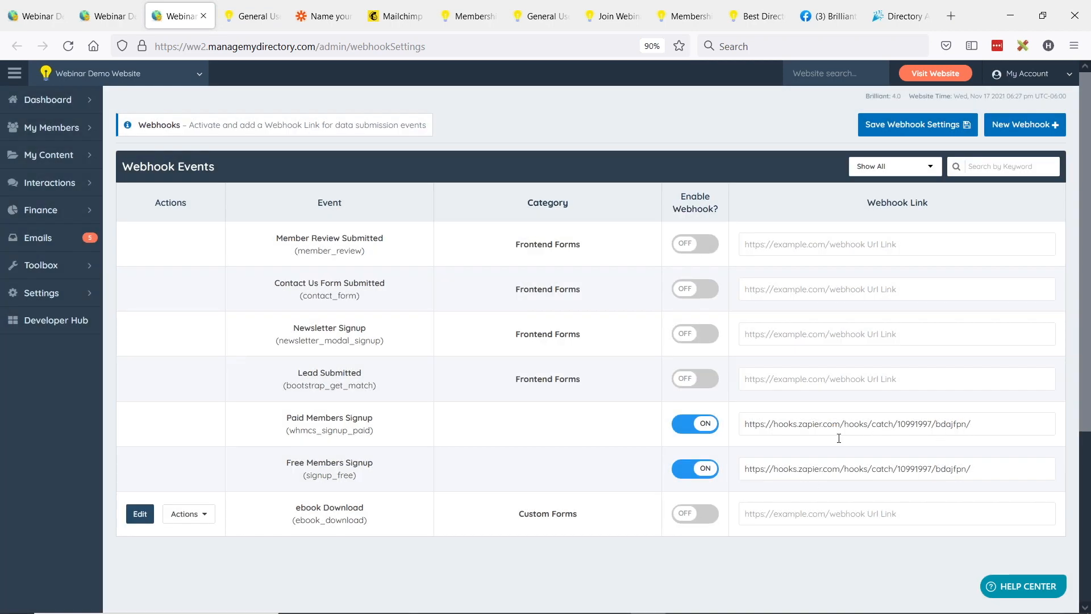
click(250, 16)
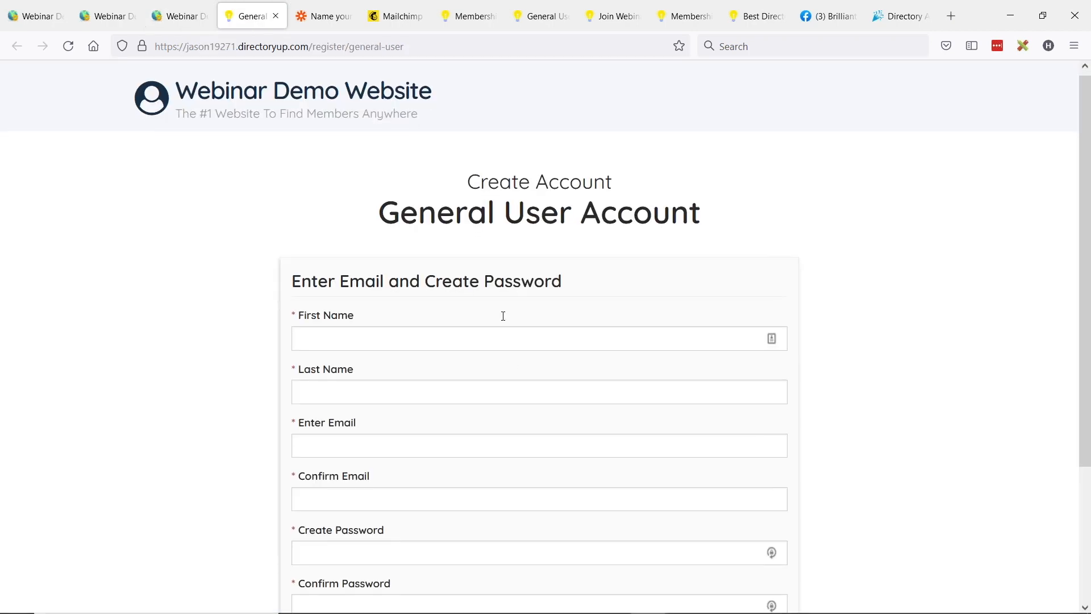
Step: Fill in the sample member's first and last name on the General User Account sign-up form
scroll(503, 316, down, 3)
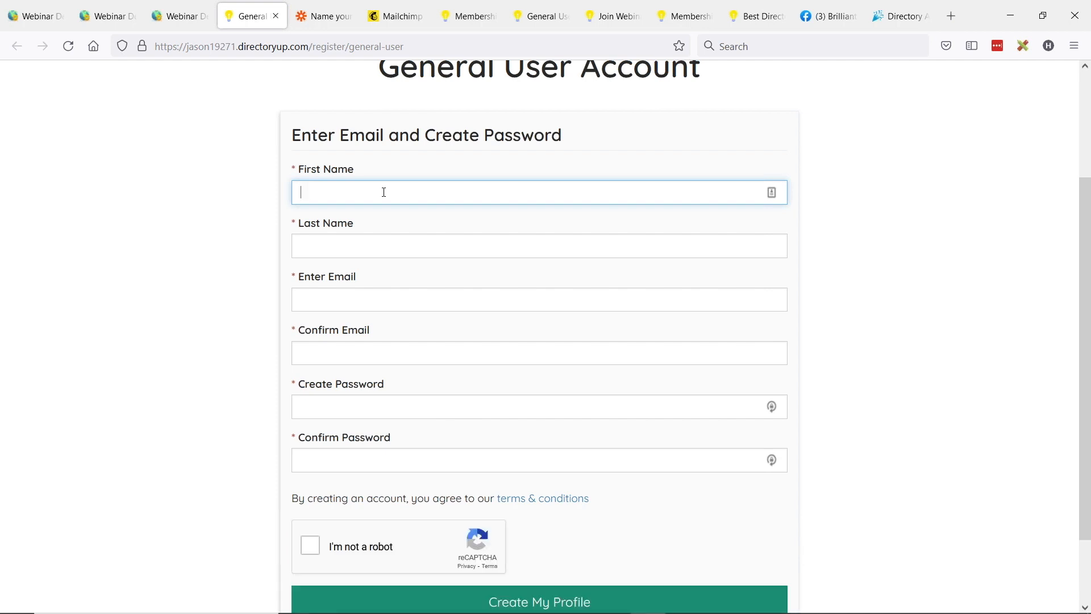
text(Jason)
key(Tab)
text(Webinar)
key(Tab)
Step: Enter and confirm the sample member's email and account password, and submit the sign-up form to create the profile
text(webina)
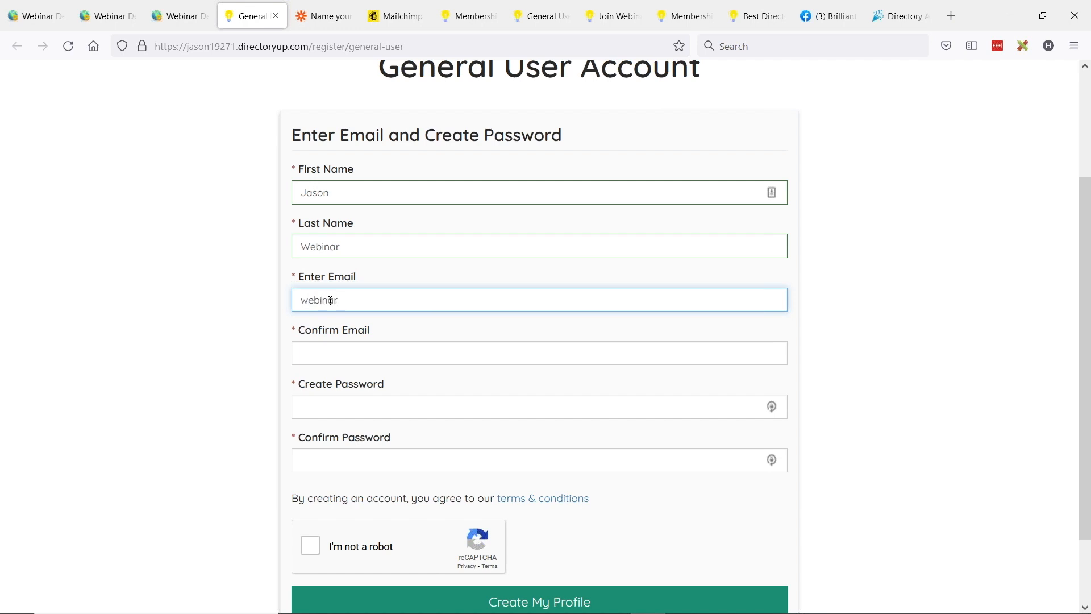
text(r.com)
key(ctrl+a)
key(ctrl+c)
key(Tab)
key(ctrl+v)
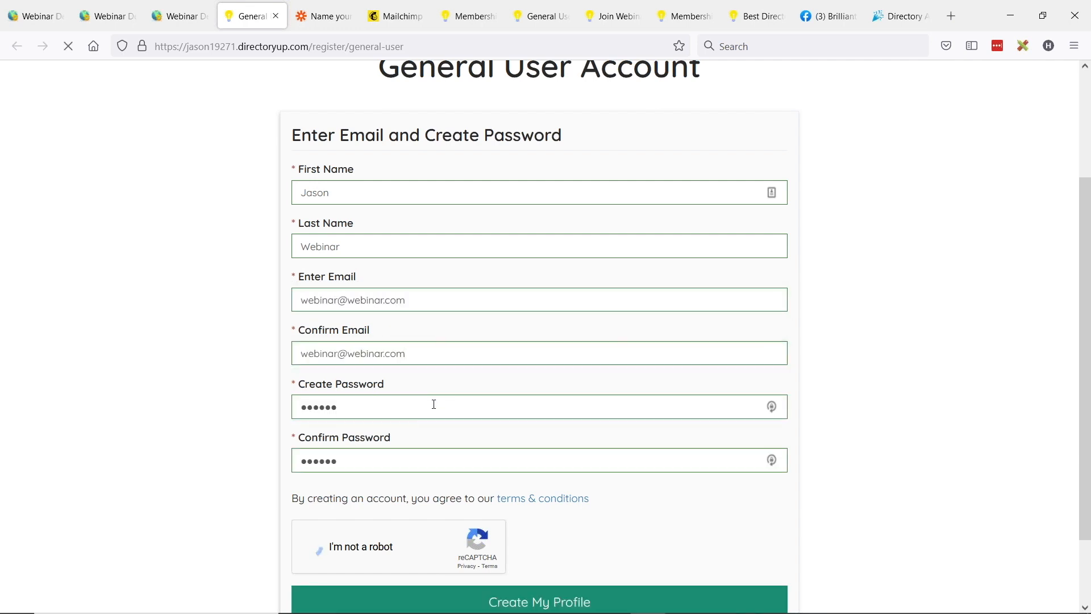
scroll(434, 404, down, 2)
click(574, 531)
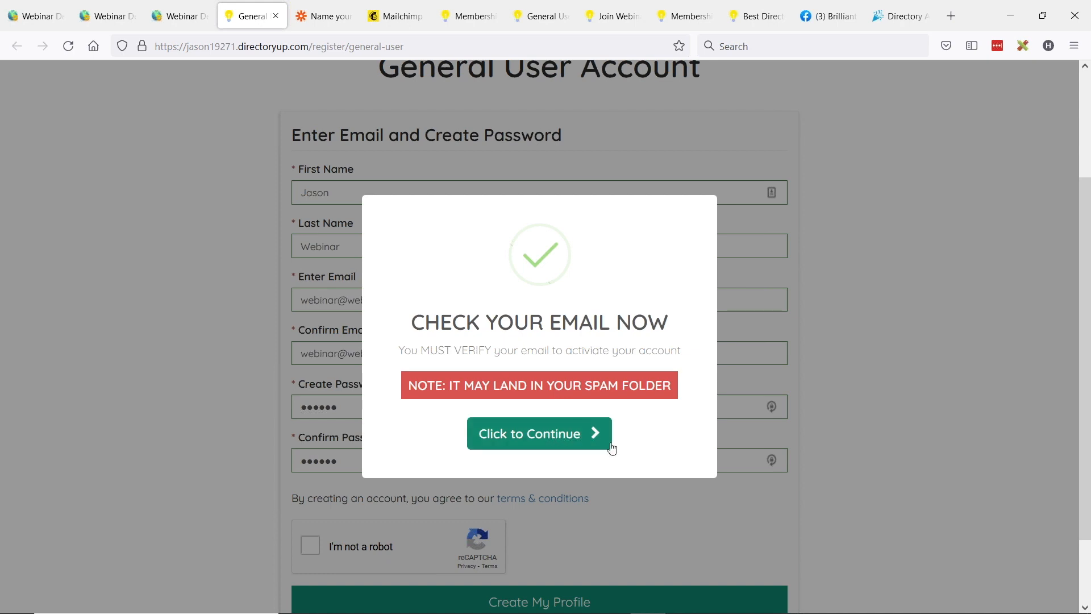
Step: Return to Zapier and test the Catch Hook trigger with the new member signup
click(335, 16)
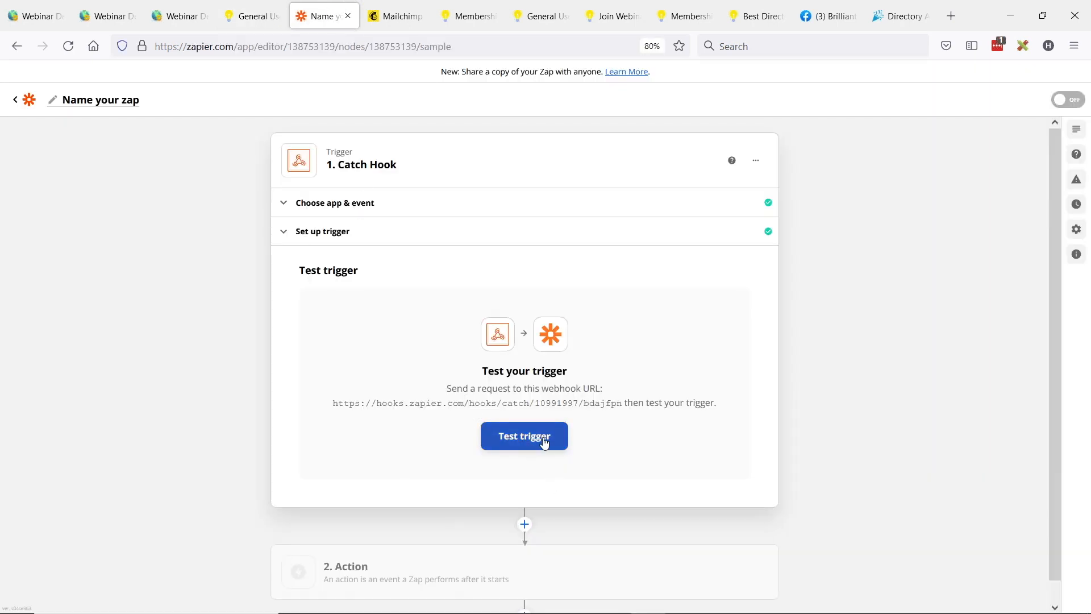
click(526, 442)
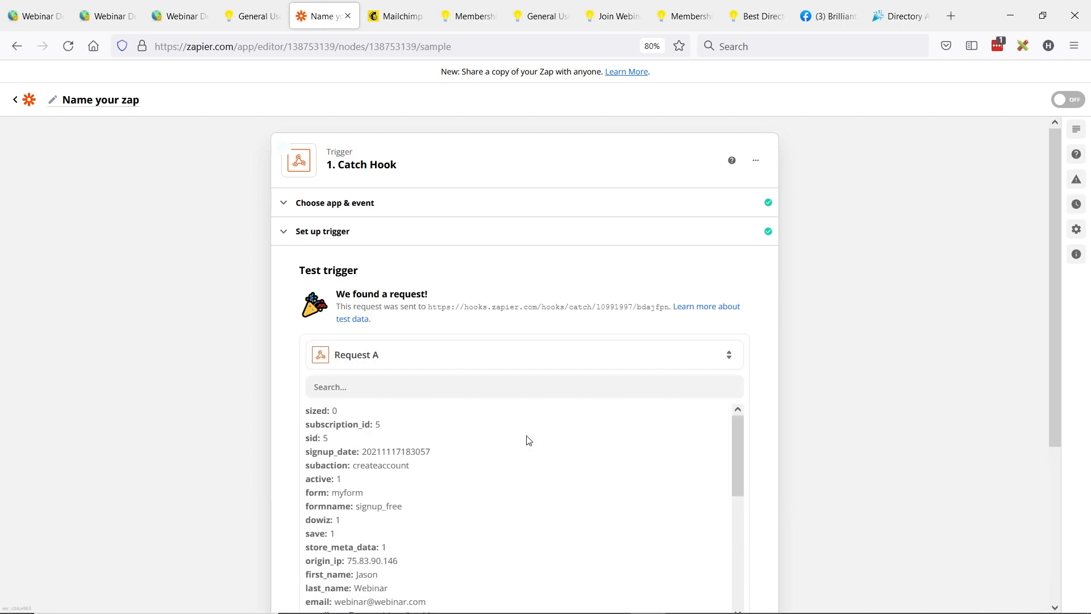
scroll(157, 306, down, 2)
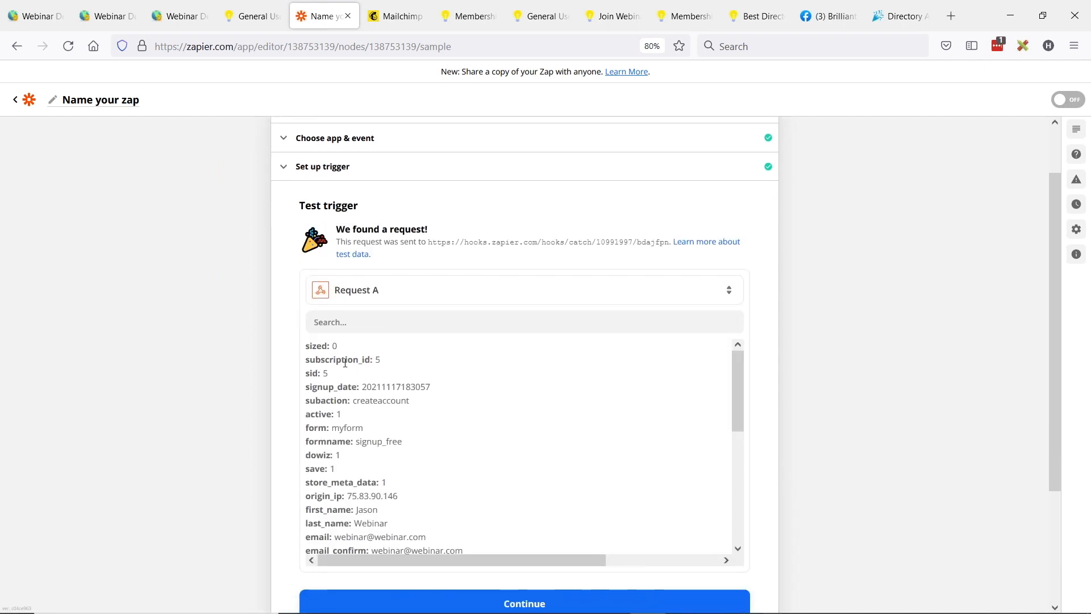
Step: Examine the captured request's subscription ID, form name, first name, last name and email fields
drag(383, 360, 316, 359)
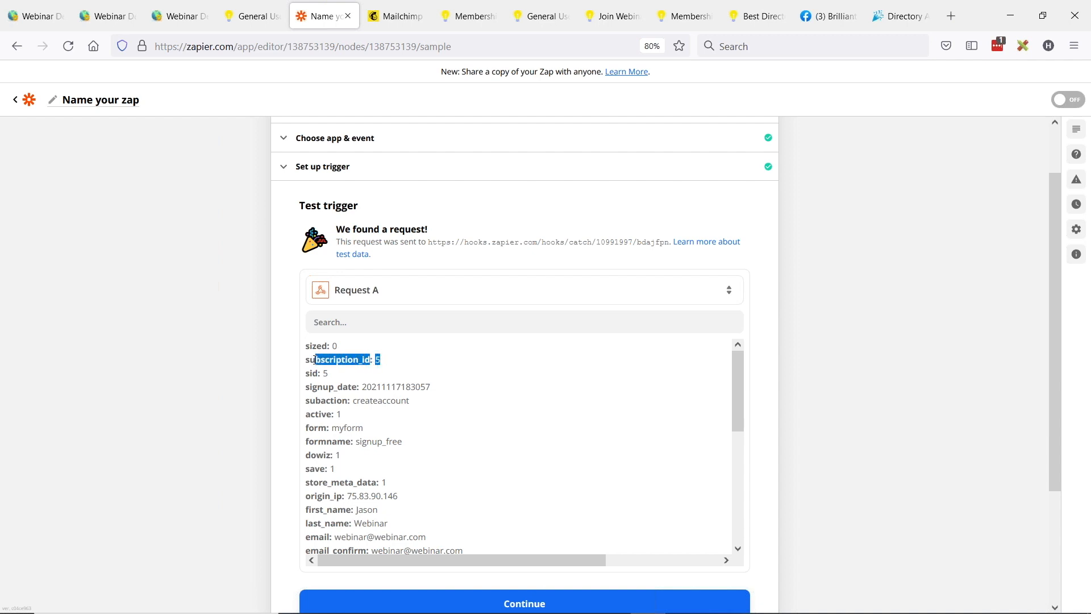
scroll(428, 419, down, 1)
scroll(429, 418, up, 1)
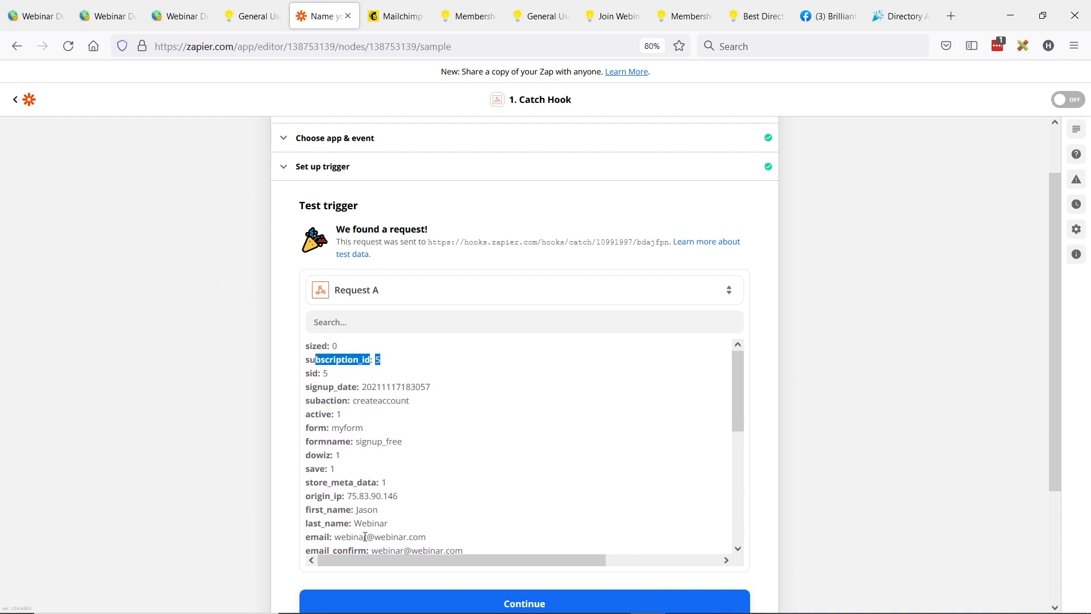
drag(357, 445, 408, 447)
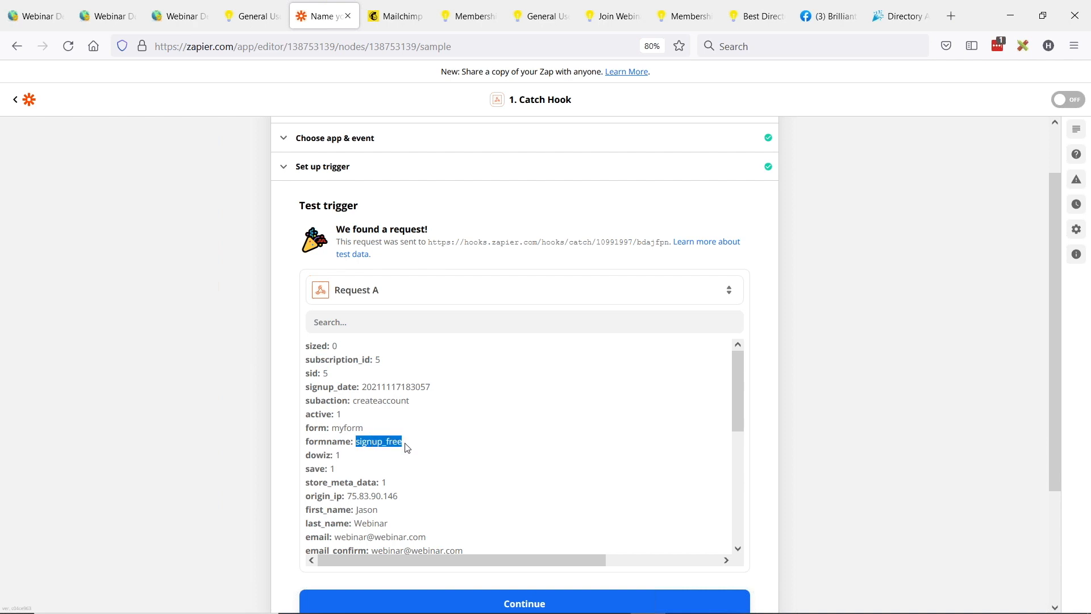
scroll(406, 446, down, 2)
scroll(396, 452, down, 1)
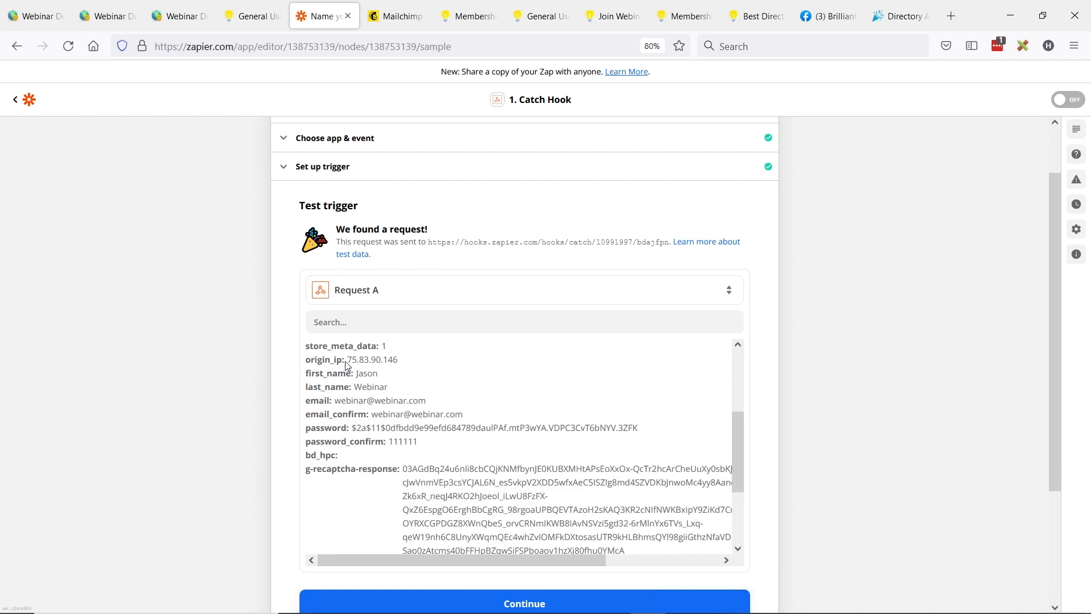
drag(317, 373, 394, 390)
drag(311, 401, 459, 412)
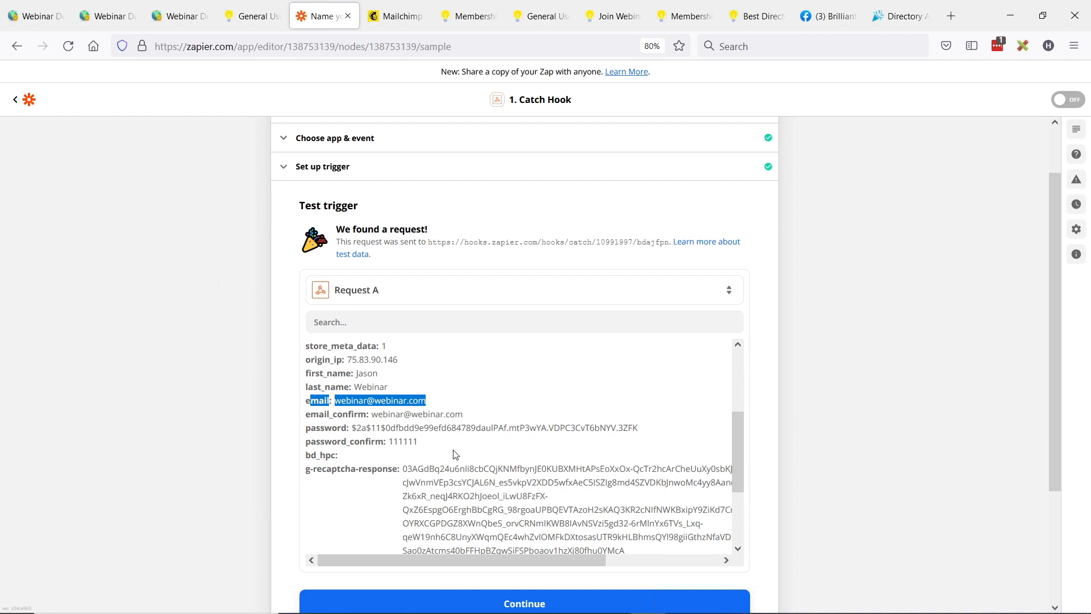
scroll(455, 450, up, 2)
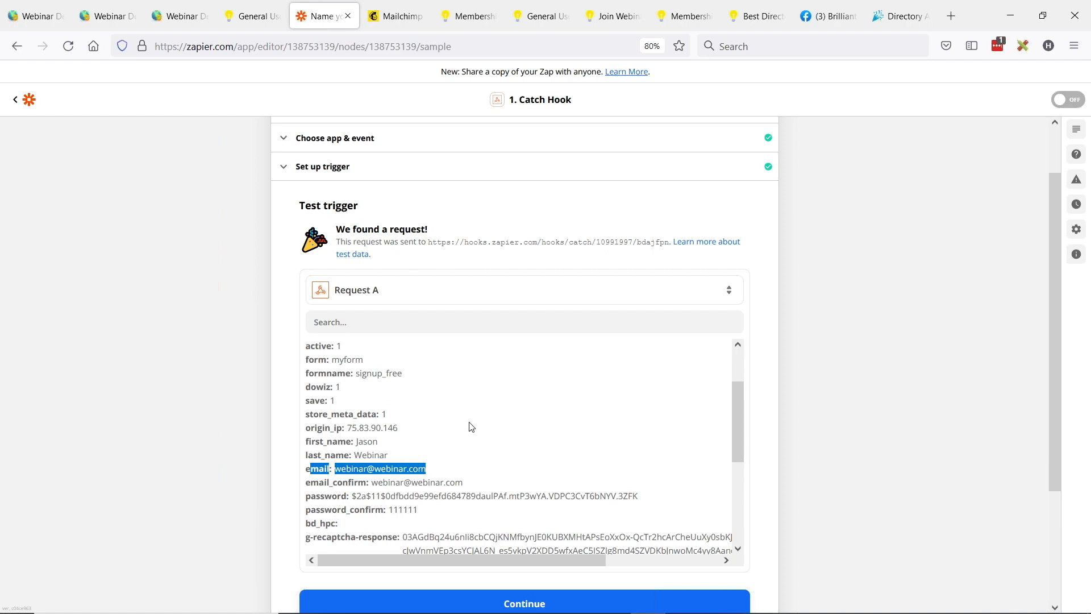
scroll(472, 409, down, 5)
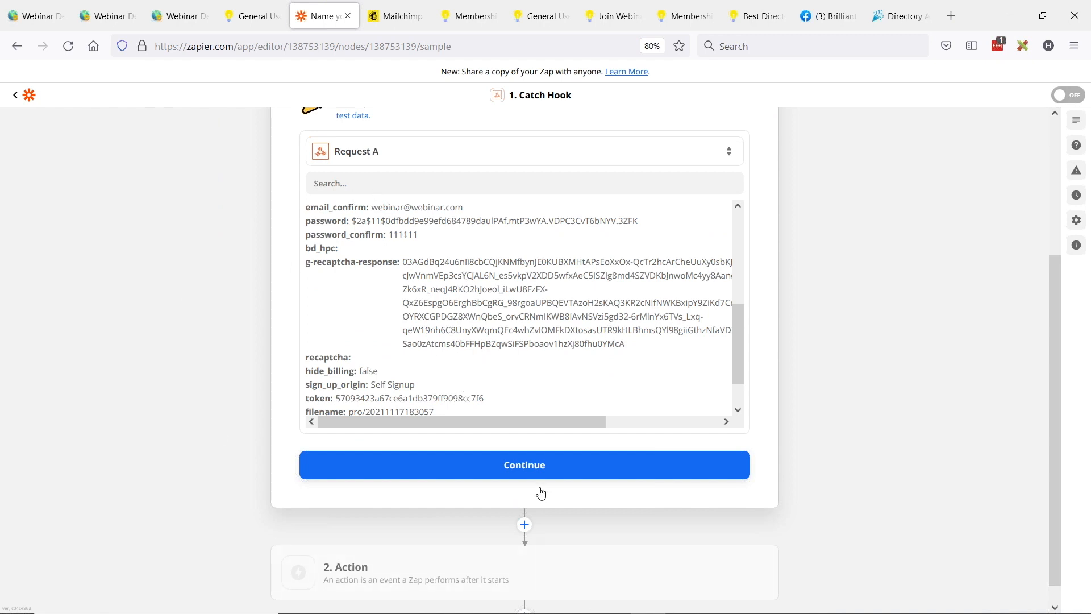
Step: Continue from the trigger test to the action step and choose Mailchimp as the action app
click(526, 467)
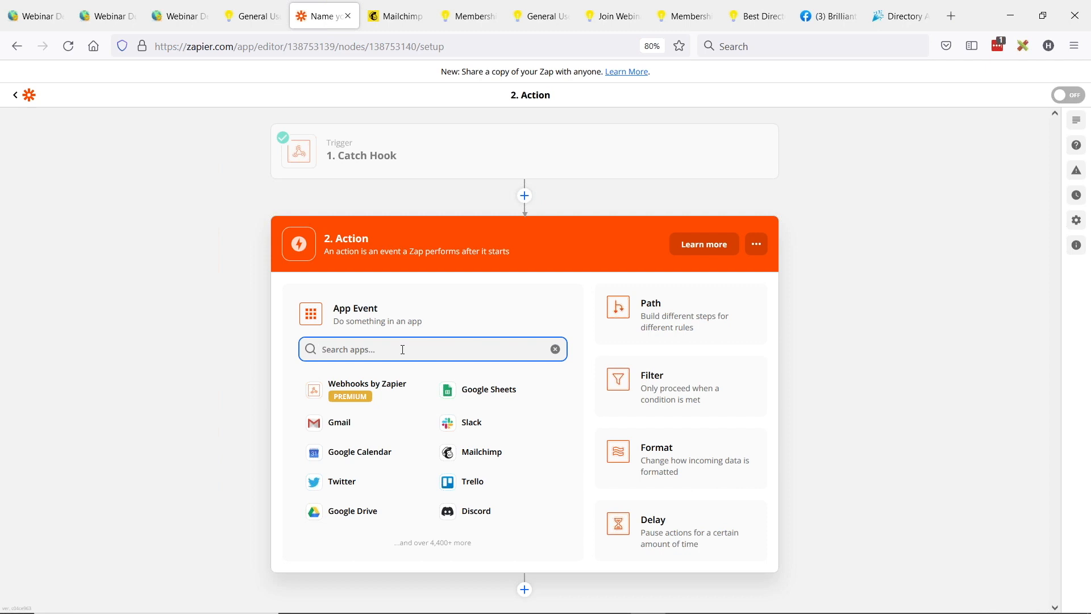
text(mail)
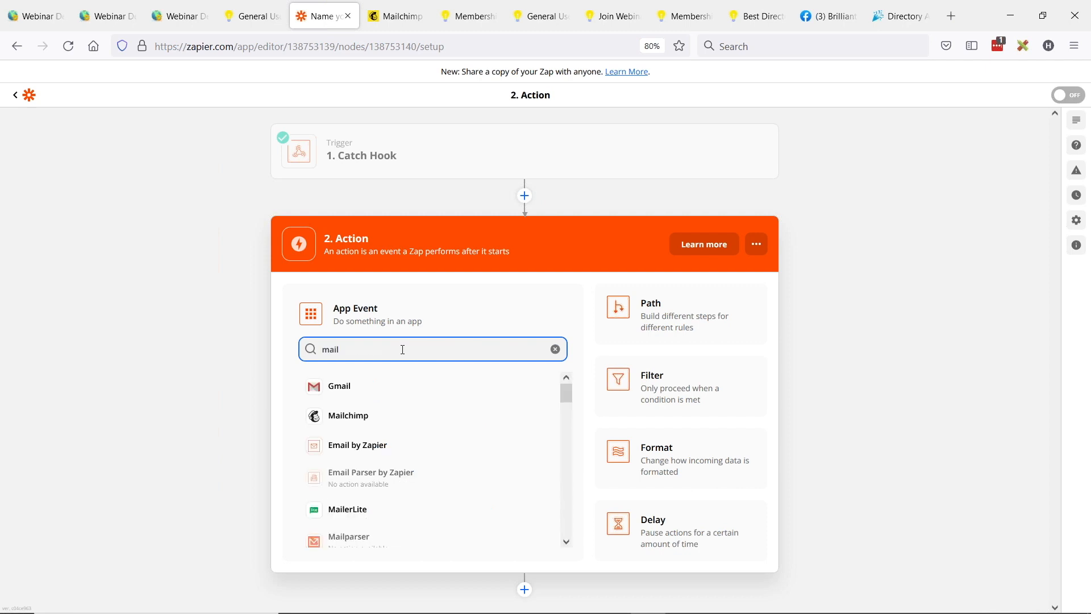
click(352, 415)
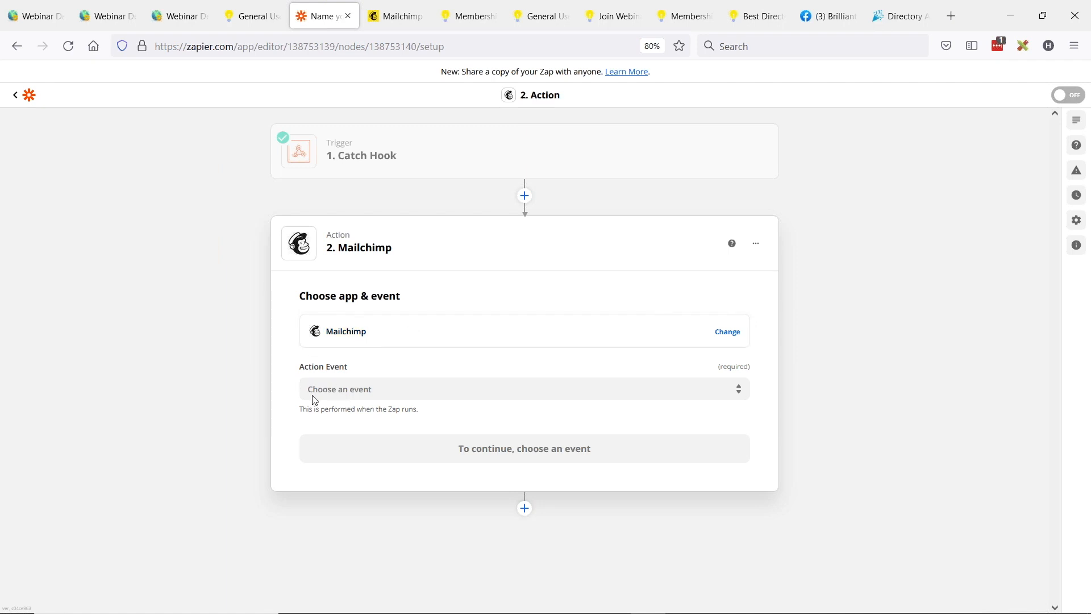
click(358, 340)
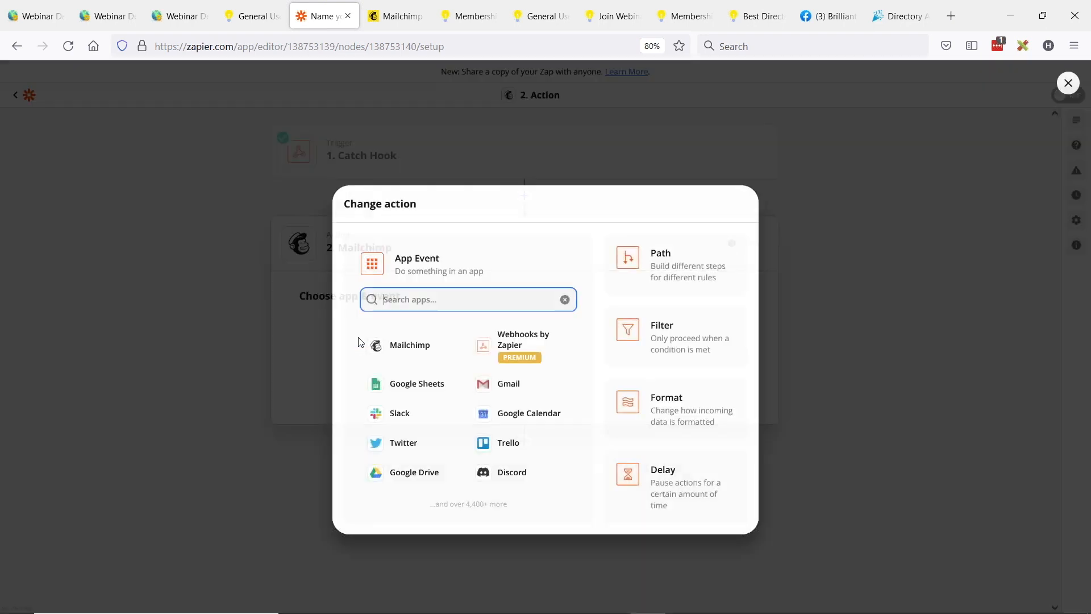
click(401, 348)
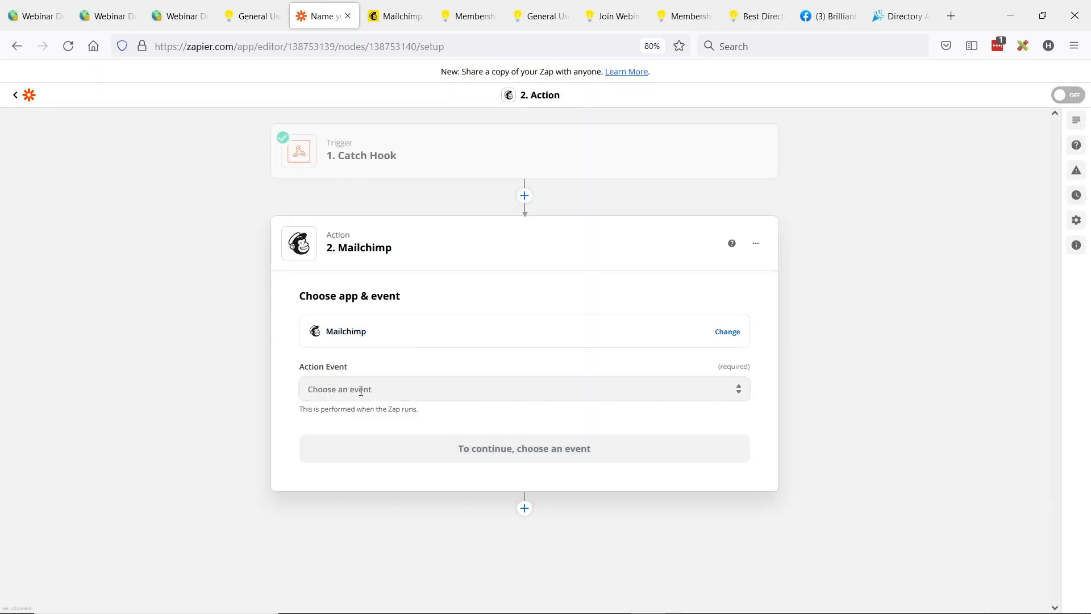
Step: Set the Mailchimp action event to Add/Update Subscriber and use the connected Mailchimp Moore, Inc account
click(360, 390)
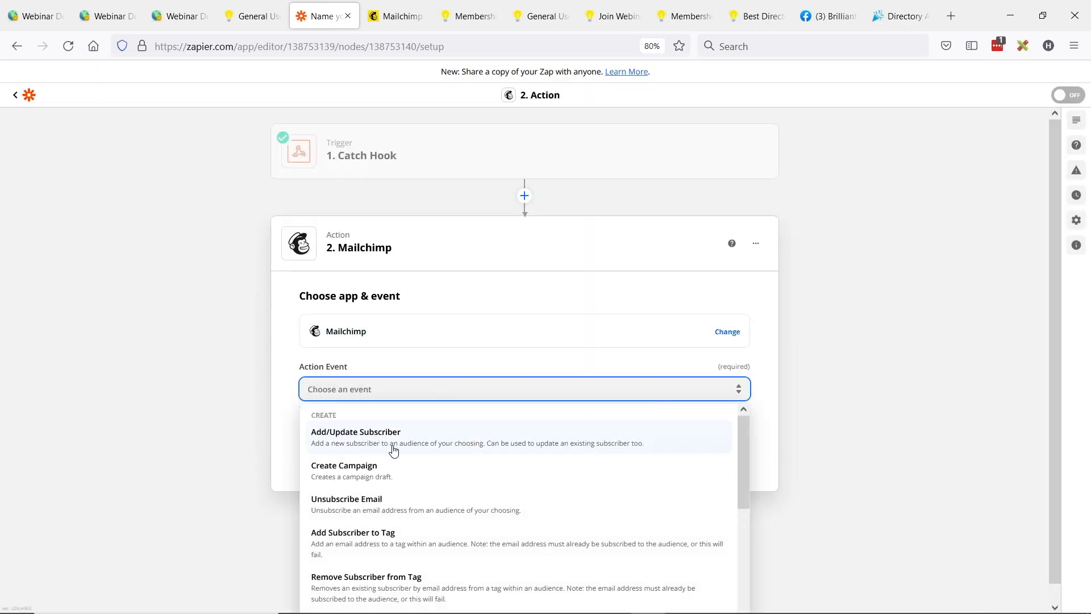
click(416, 443)
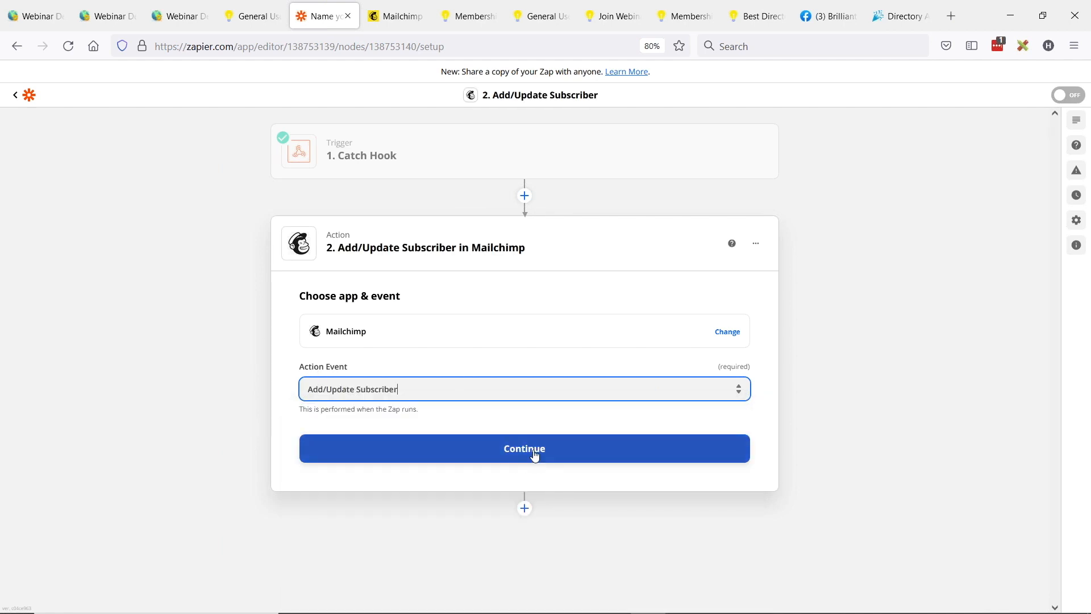
click(533, 448)
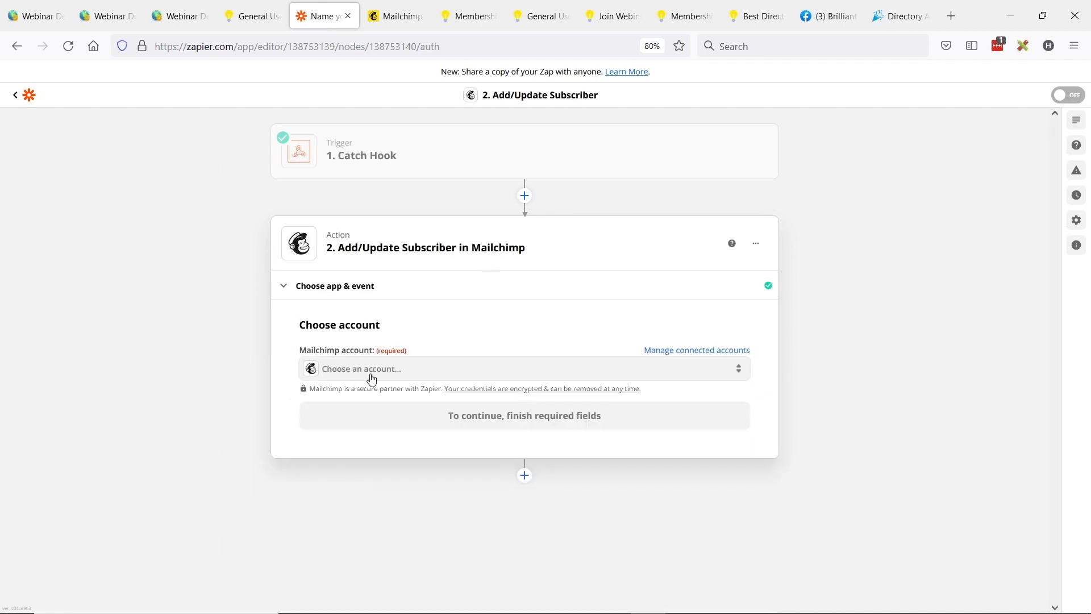
click(370, 375)
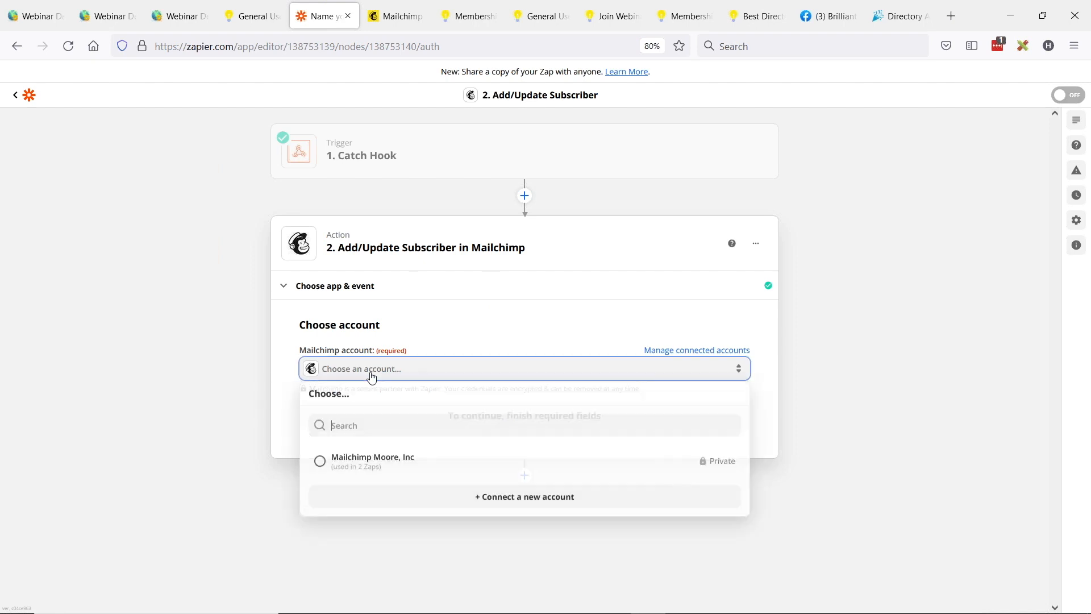
click(319, 462)
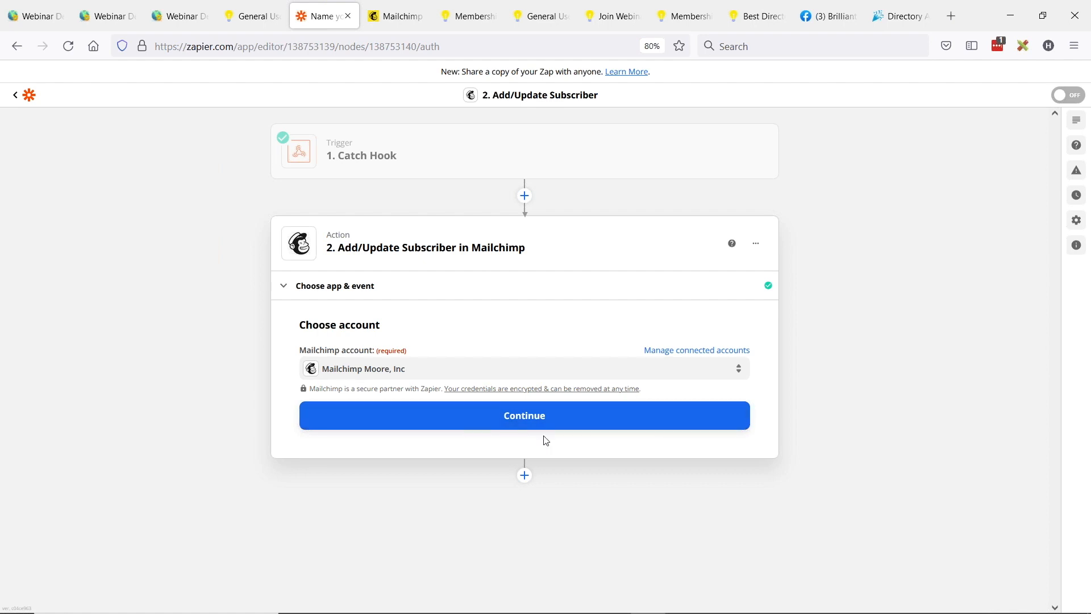
click(520, 422)
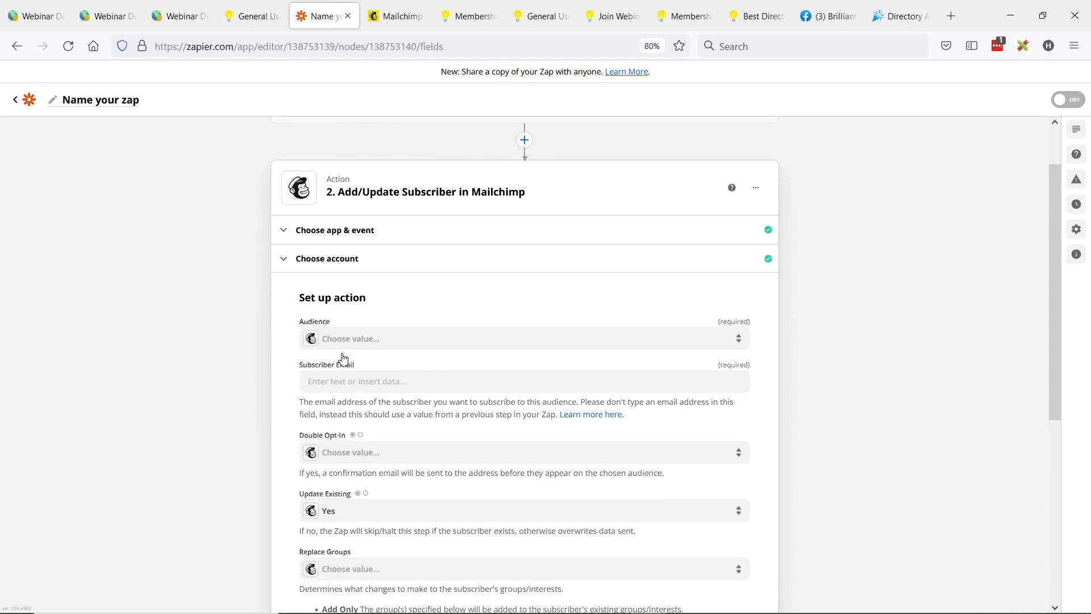
Step: Set the audience to Moore, Inc and map Subscriber Email to the Catch Hook's Email field
click(372, 346)
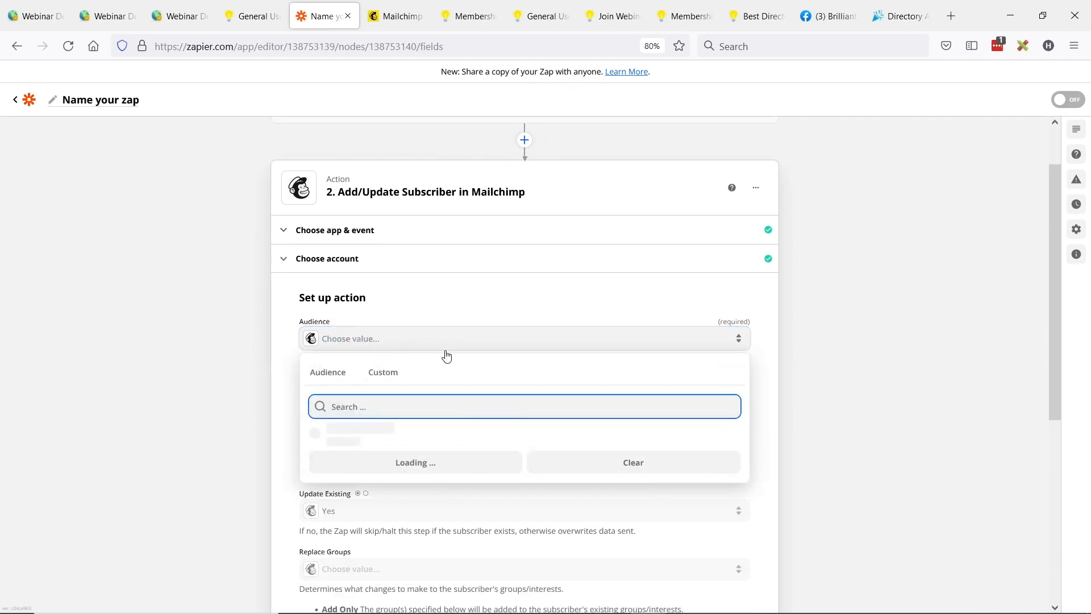
click(321, 448)
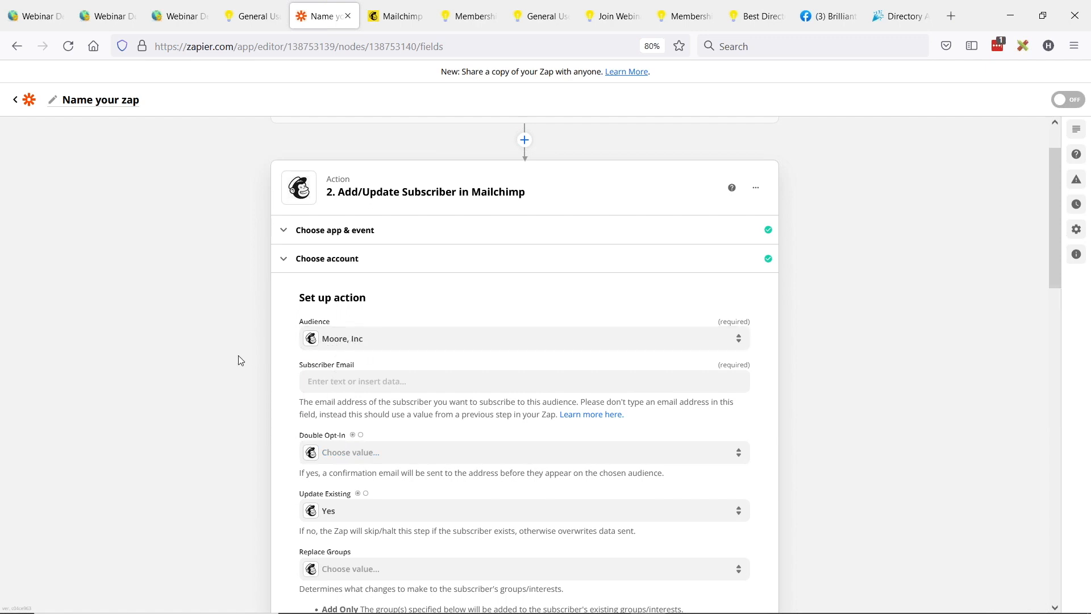
scroll(238, 364, down, 2)
click(397, 316)
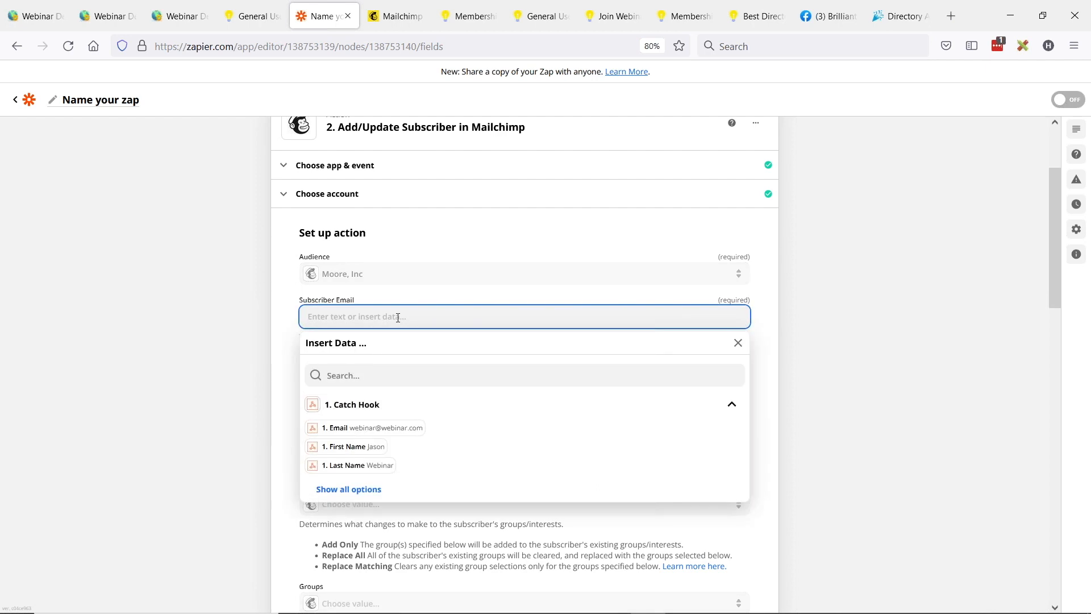
click(380, 434)
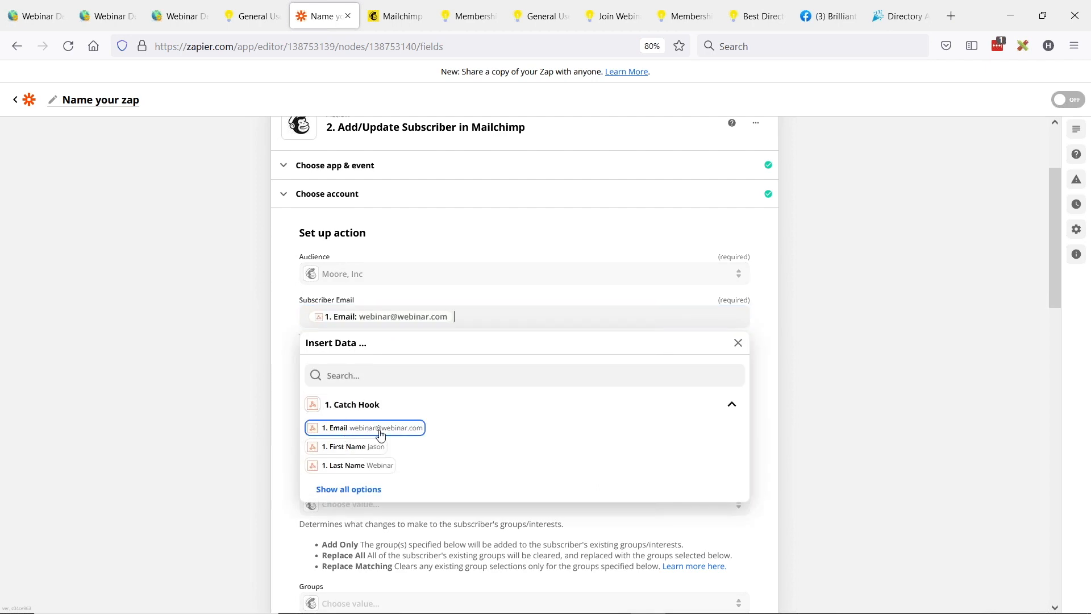
click(247, 393)
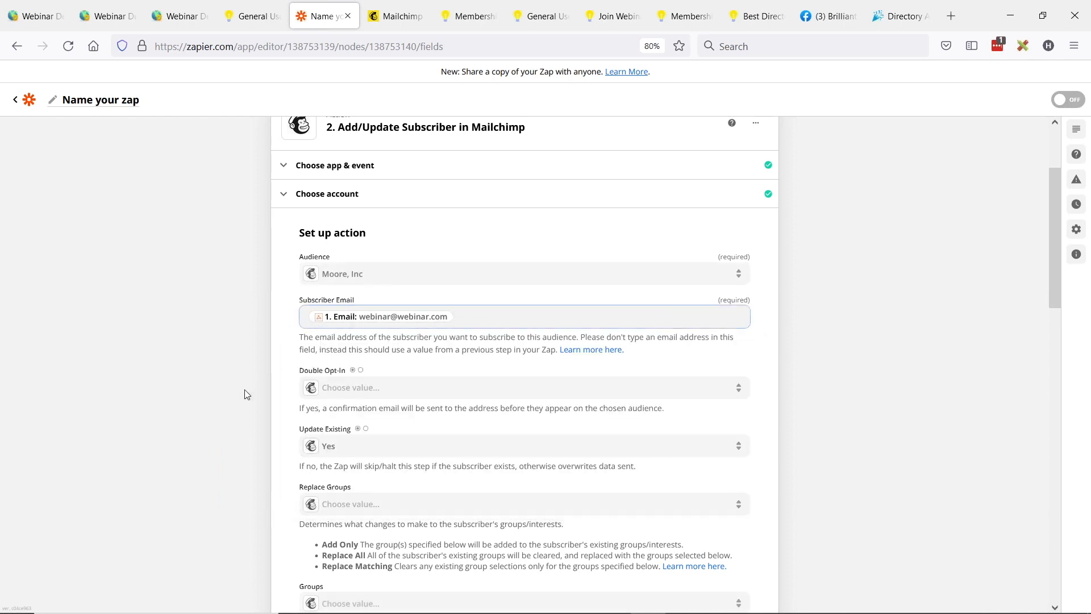
Step: Set Double Opt-In to False and keep Update Existing at Yes for the Mailchimp subscriber action
click(371, 391)
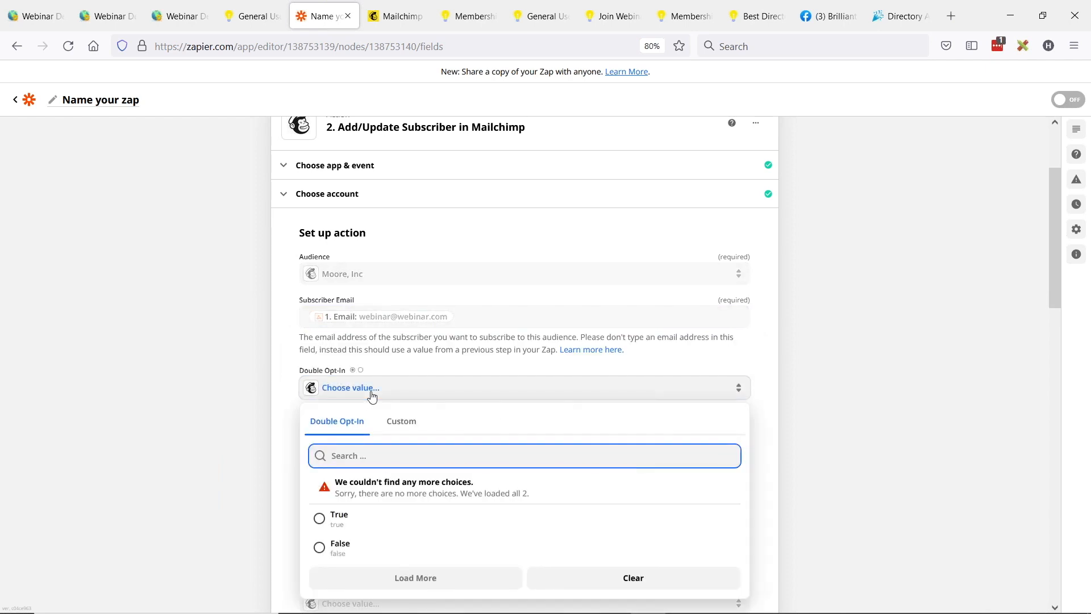
click(319, 547)
mouse_move(357, 379)
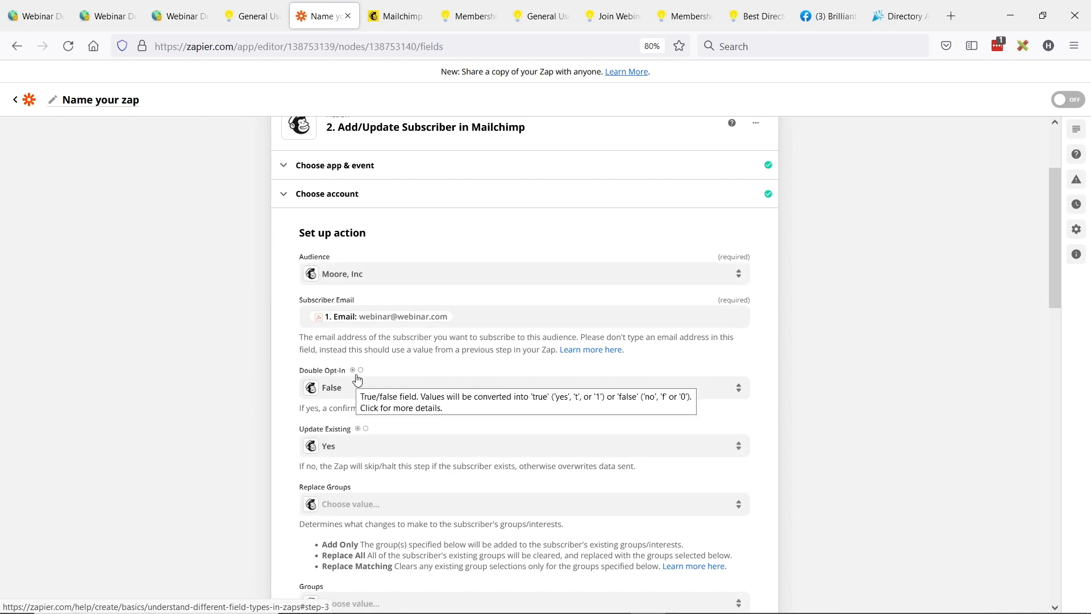
scroll(265, 359, down, 2)
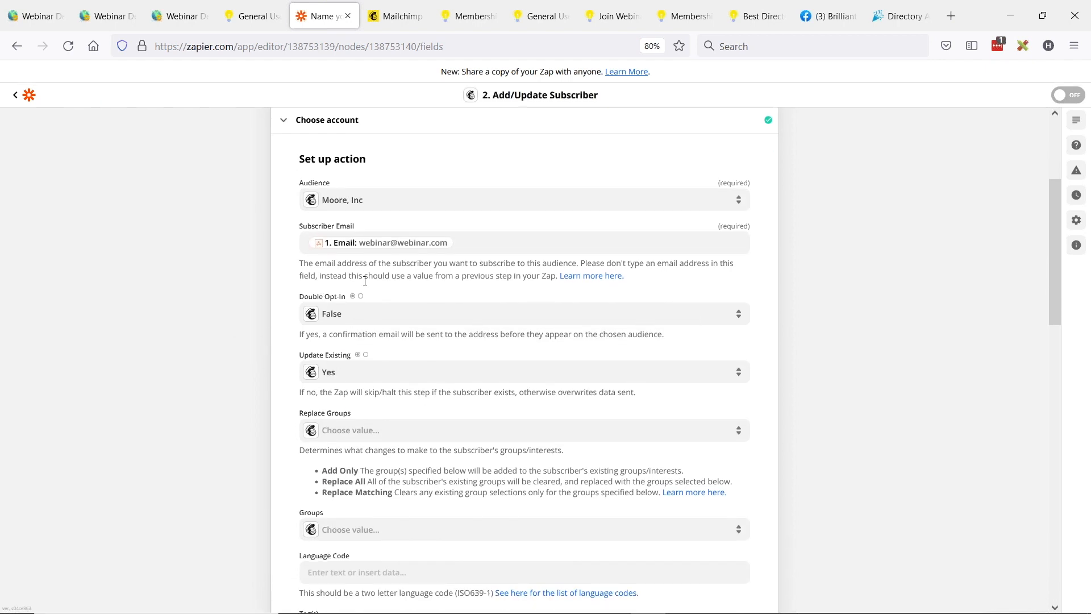
click(362, 372)
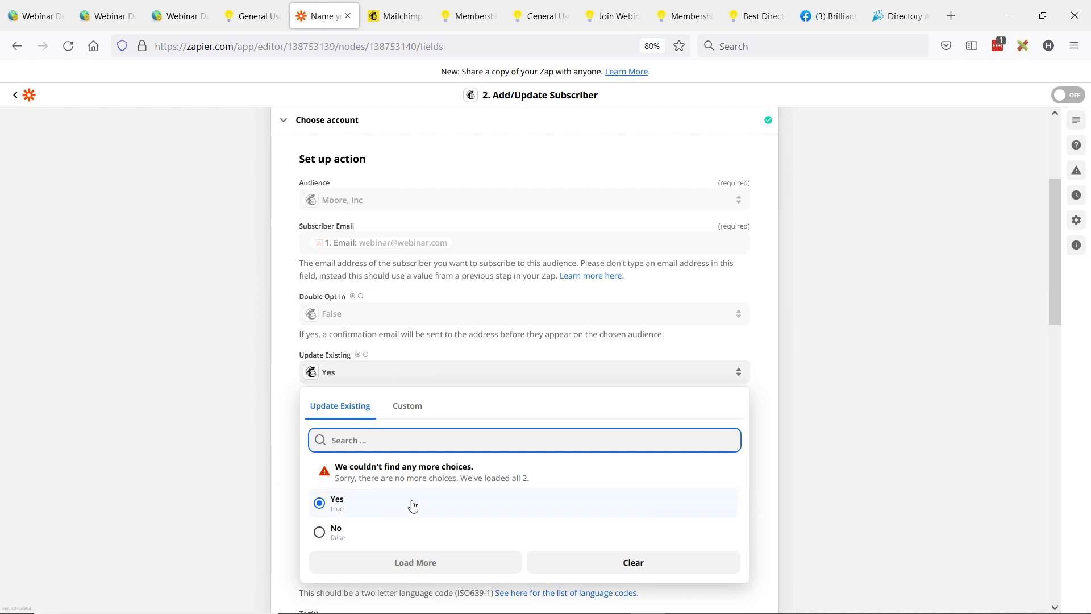
click(275, 521)
scroll(438, 345, down, 4)
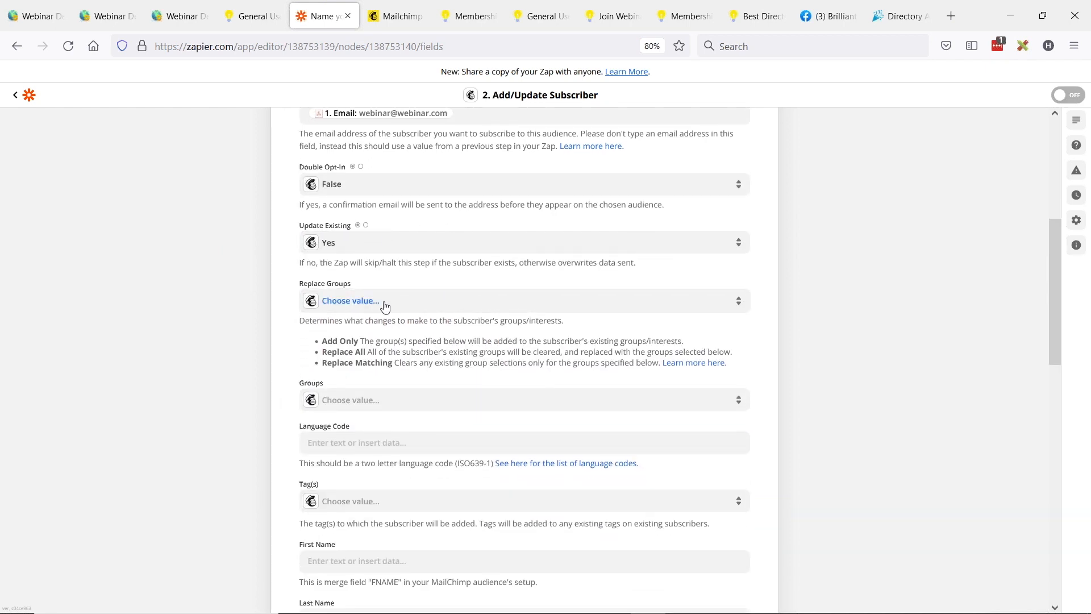
Step: Set Replace Groups to Add Only and check the available tags without choosing one
click(386, 309)
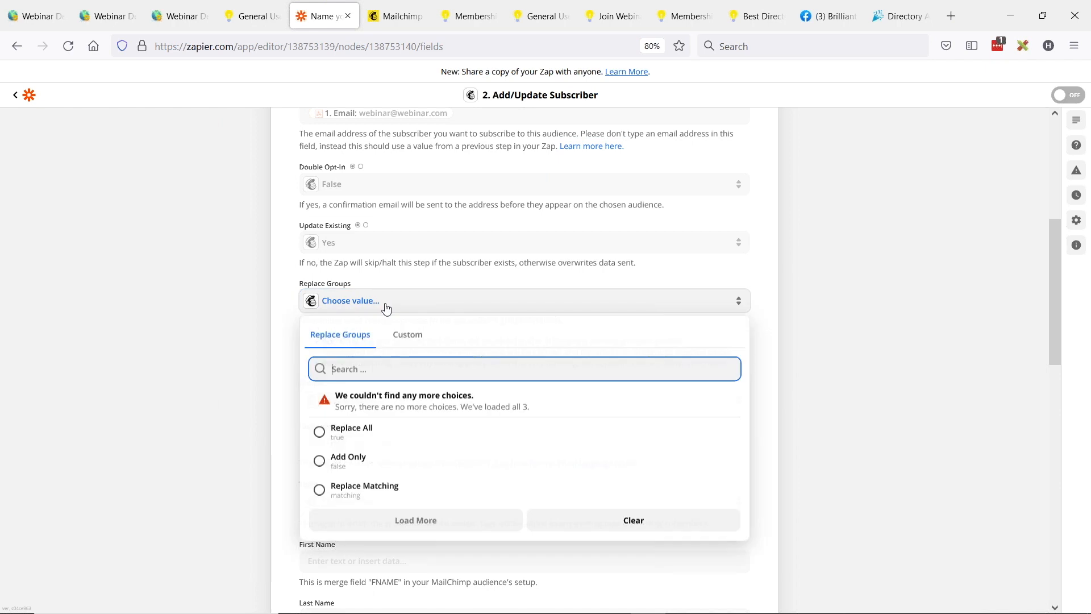
click(320, 460)
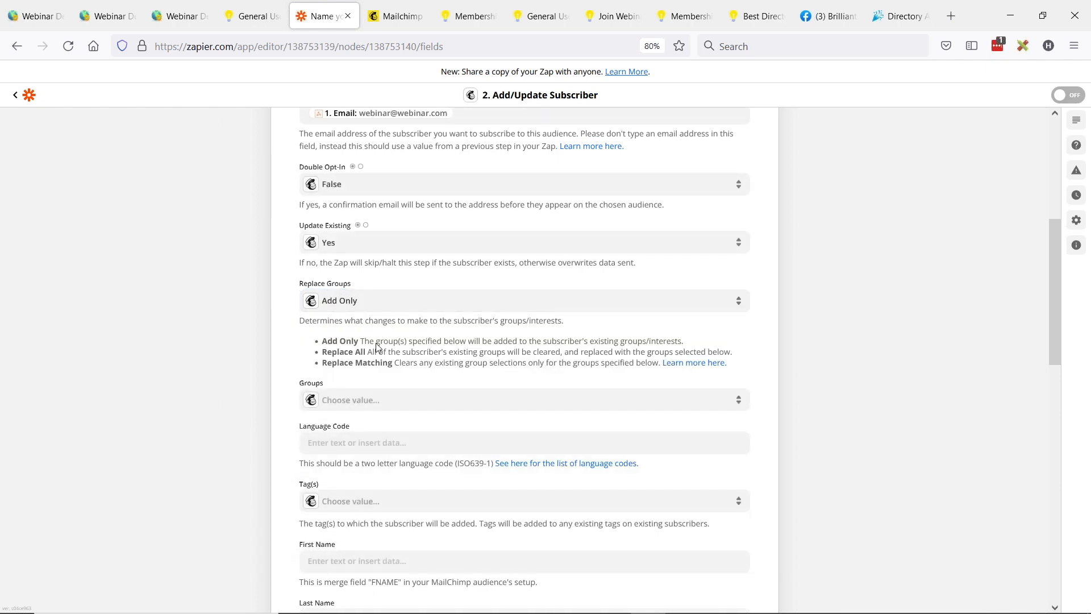
scroll(422, 391, down, 1)
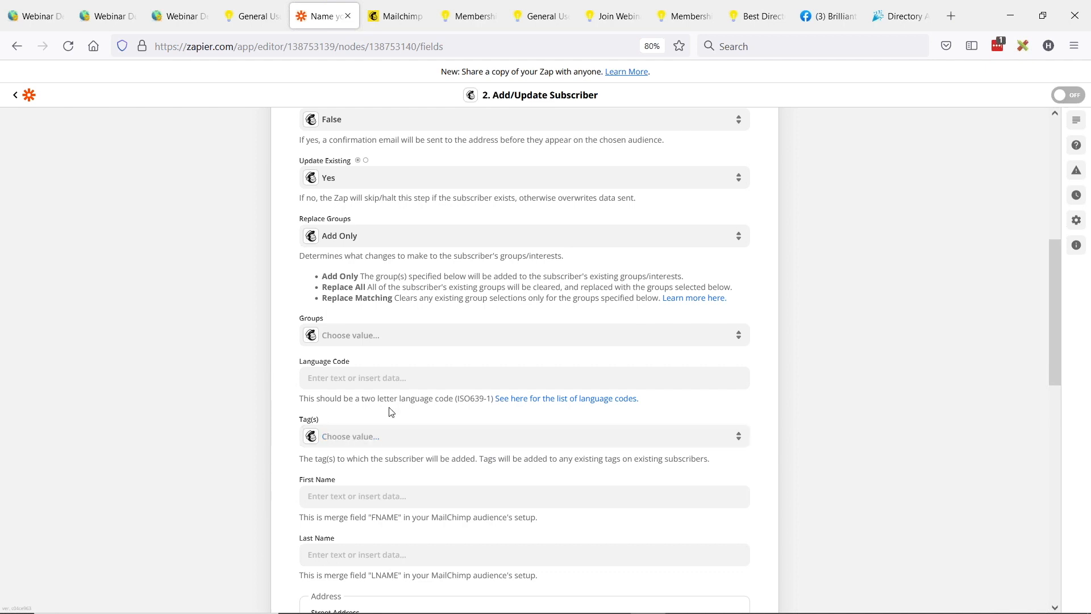
click(343, 437)
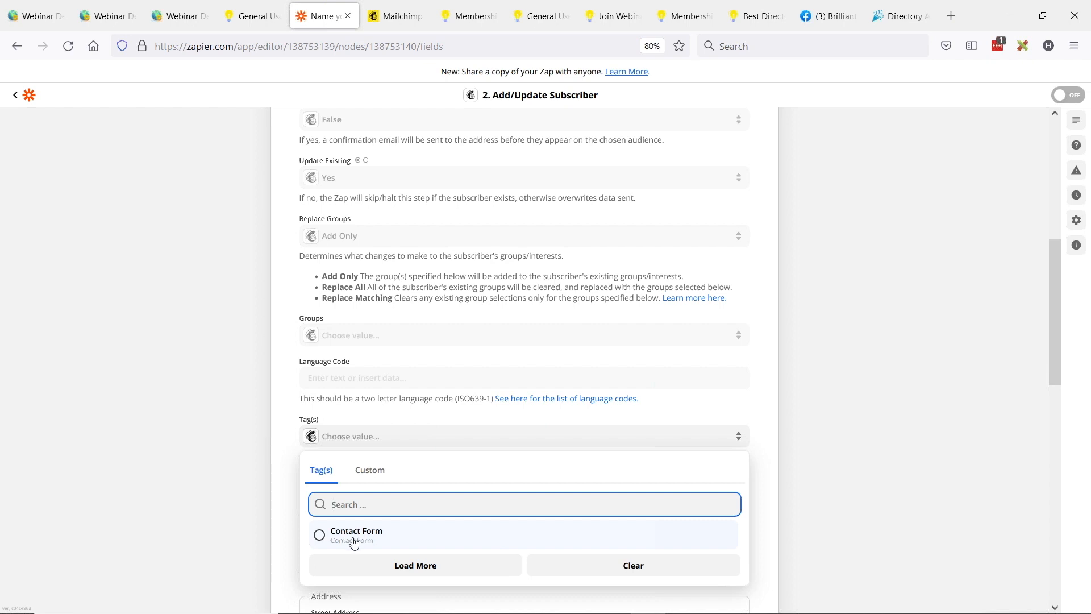
click(228, 440)
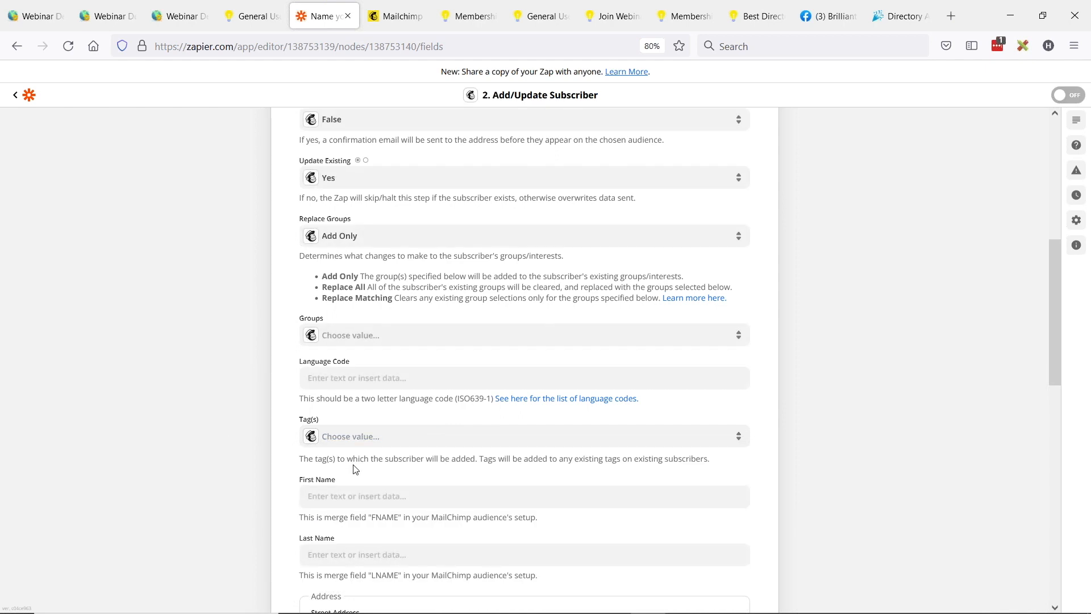
Step: Map the subscriber's First Name and Last Name to the matching Catch Hook fields
scroll(356, 469, down, 4)
click(340, 368)
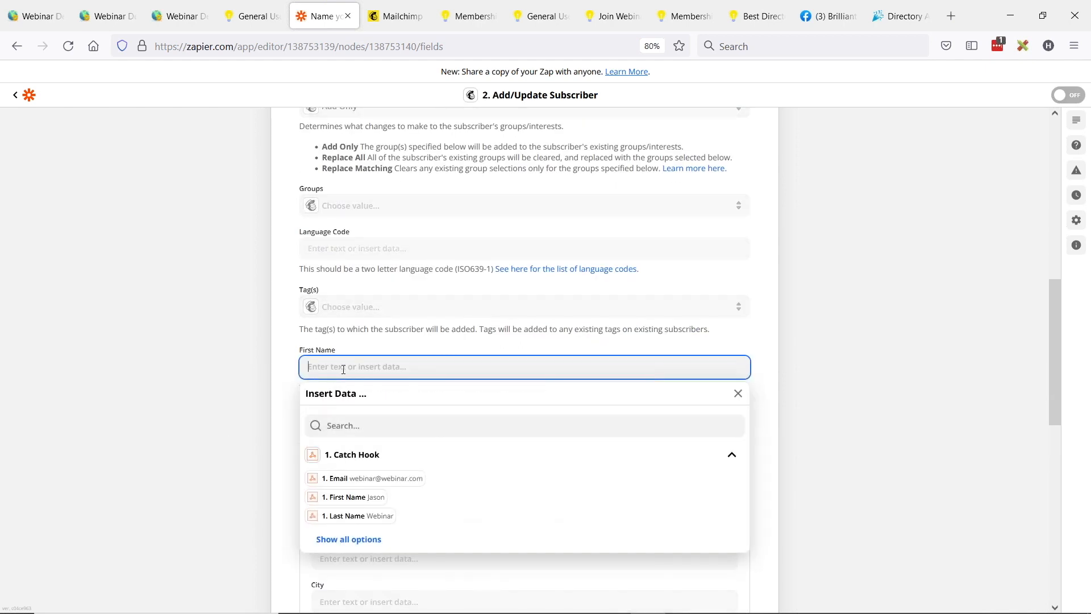
click(346, 498)
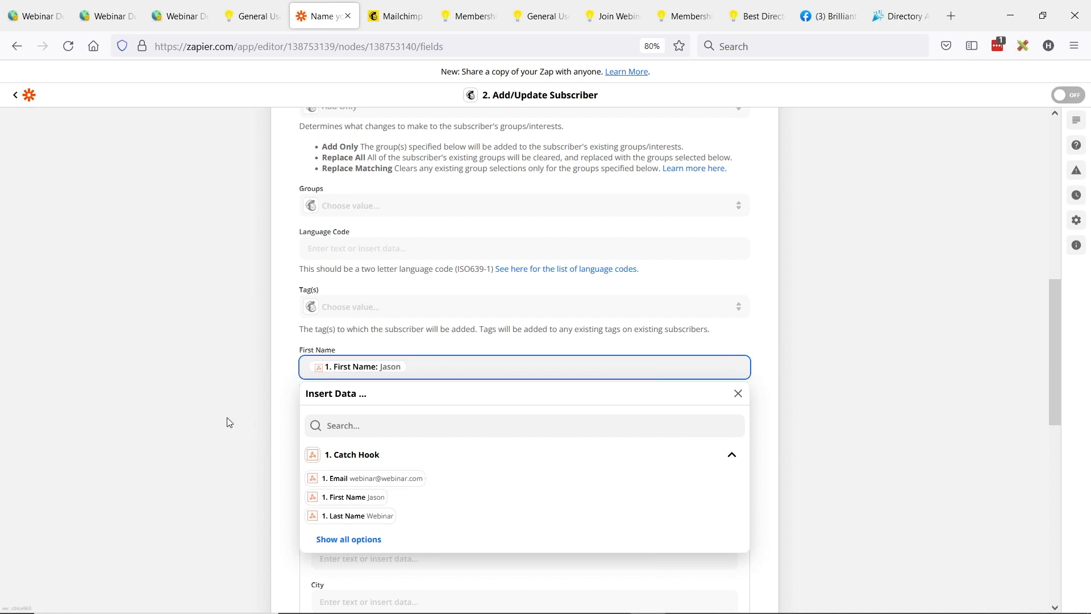
click(222, 424)
click(335, 425)
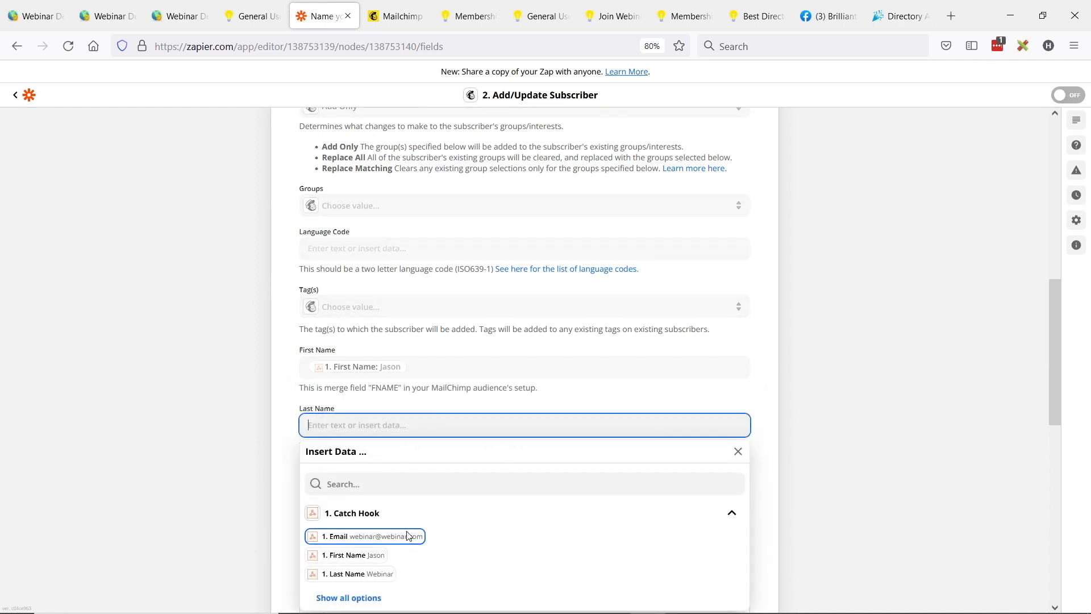
click(357, 573)
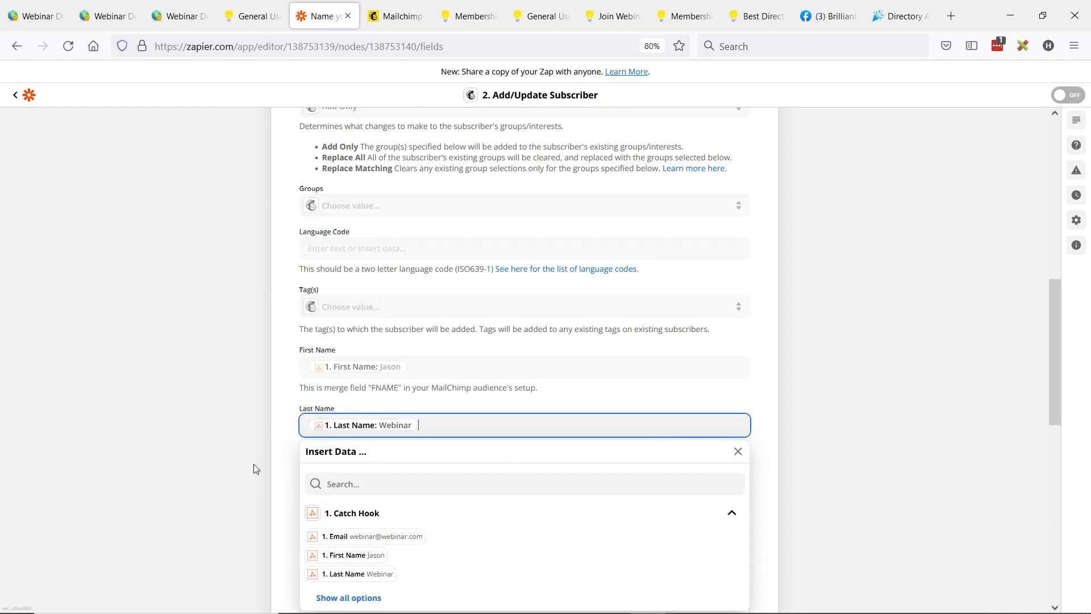
click(220, 491)
Step: Find the Catch Hook's Subscription ID with the search term "sub" and map it to the Plan ID Number field
scroll(231, 483, down, 1)
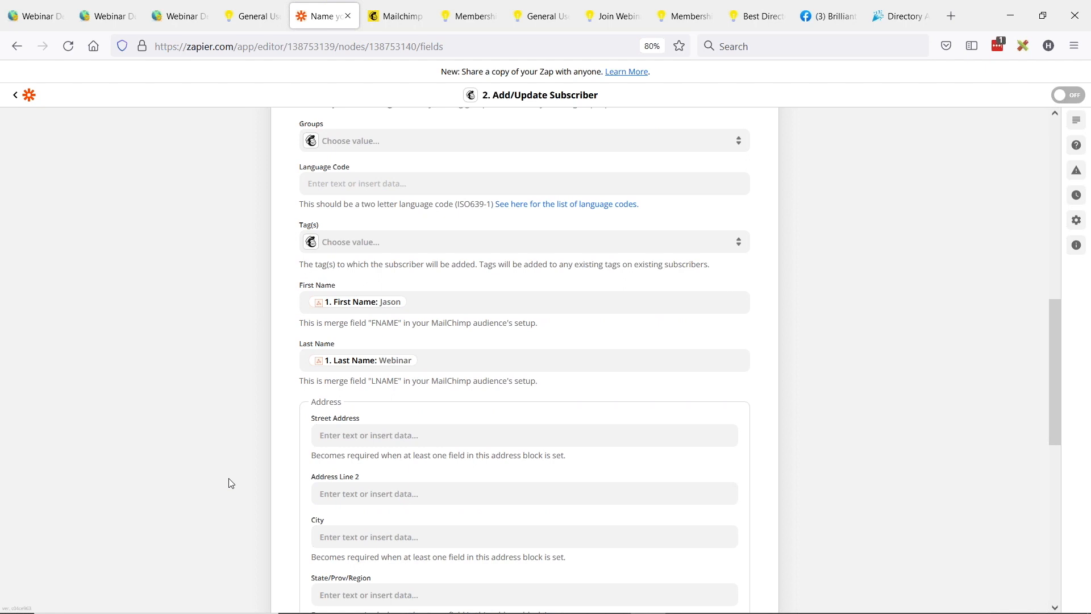
scroll(211, 429, down, 2)
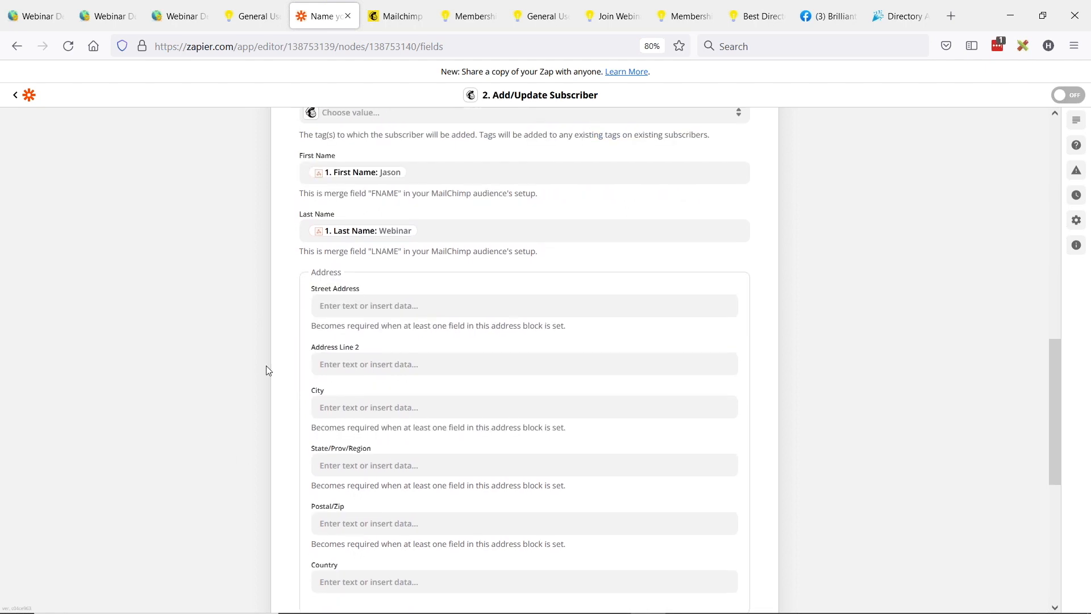
scroll(383, 250, down, 4)
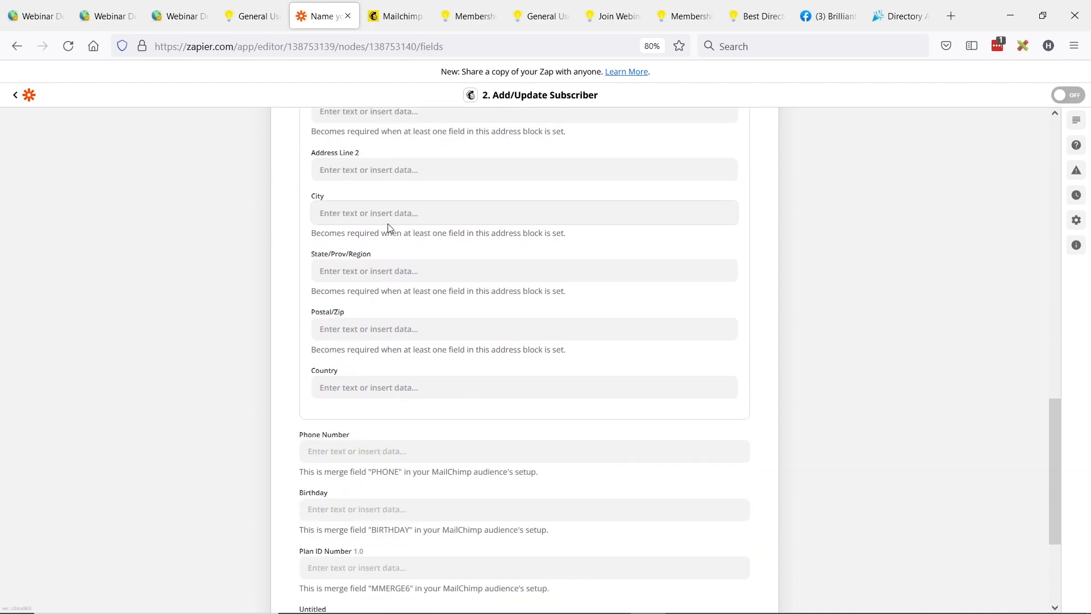
scroll(375, 392, down, 1)
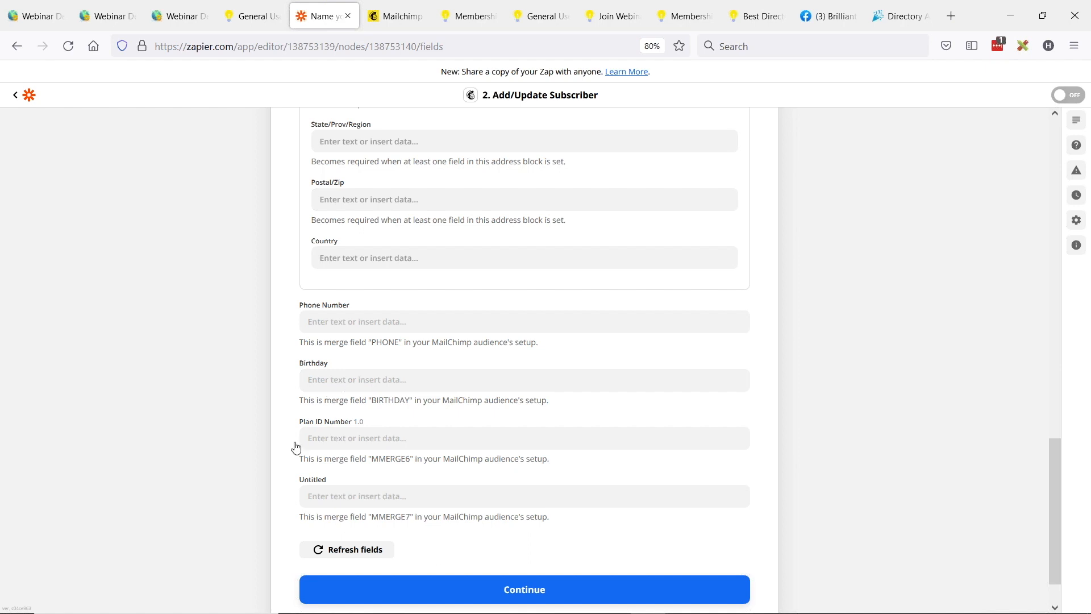
scroll(295, 447, down, 1)
click(353, 384)
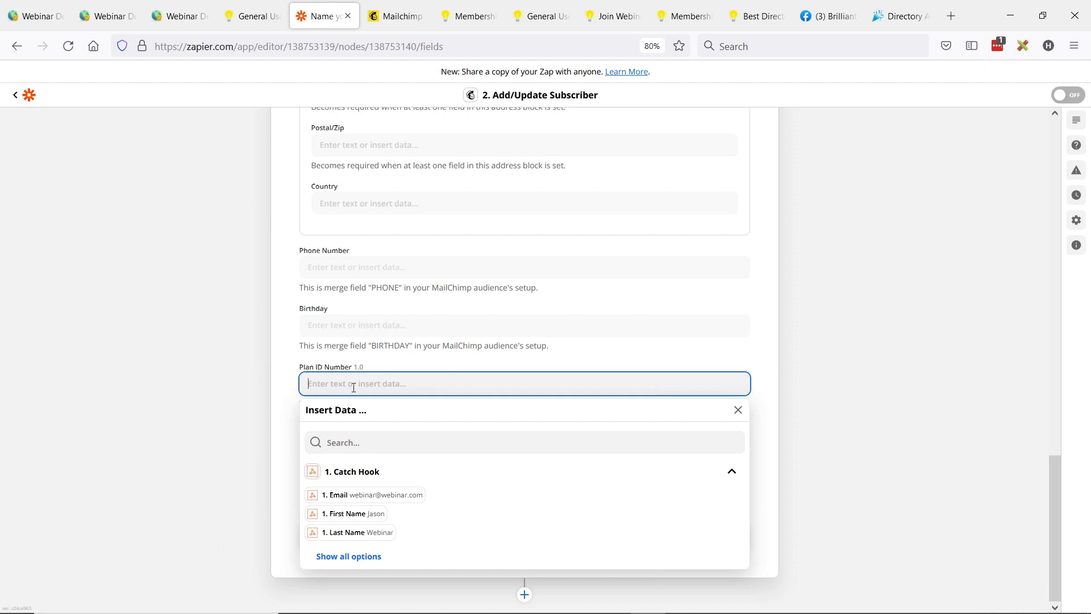
click(347, 556)
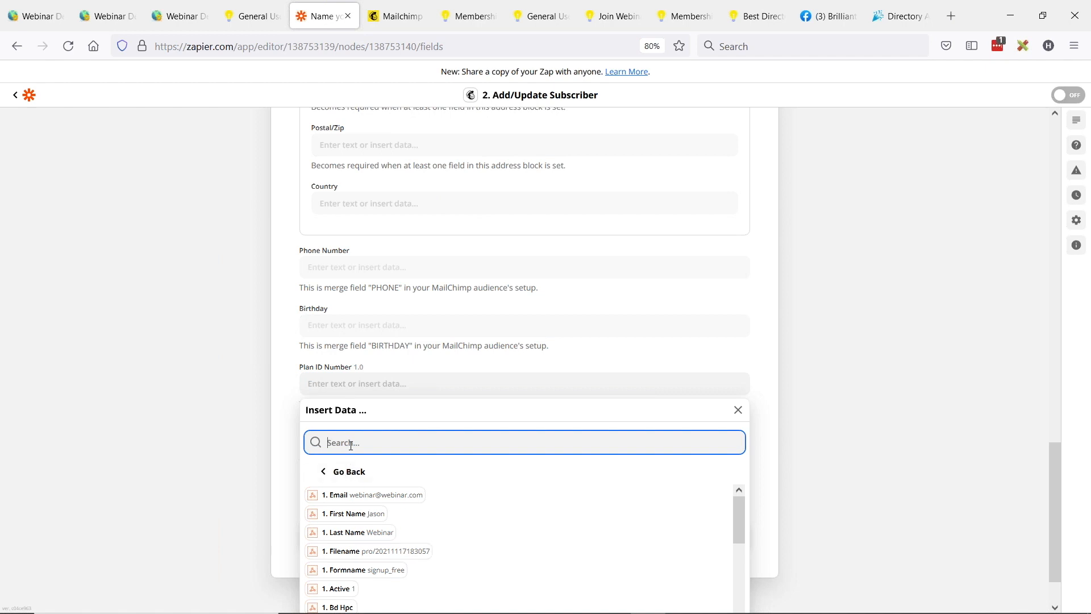
text(sub)
click(365, 506)
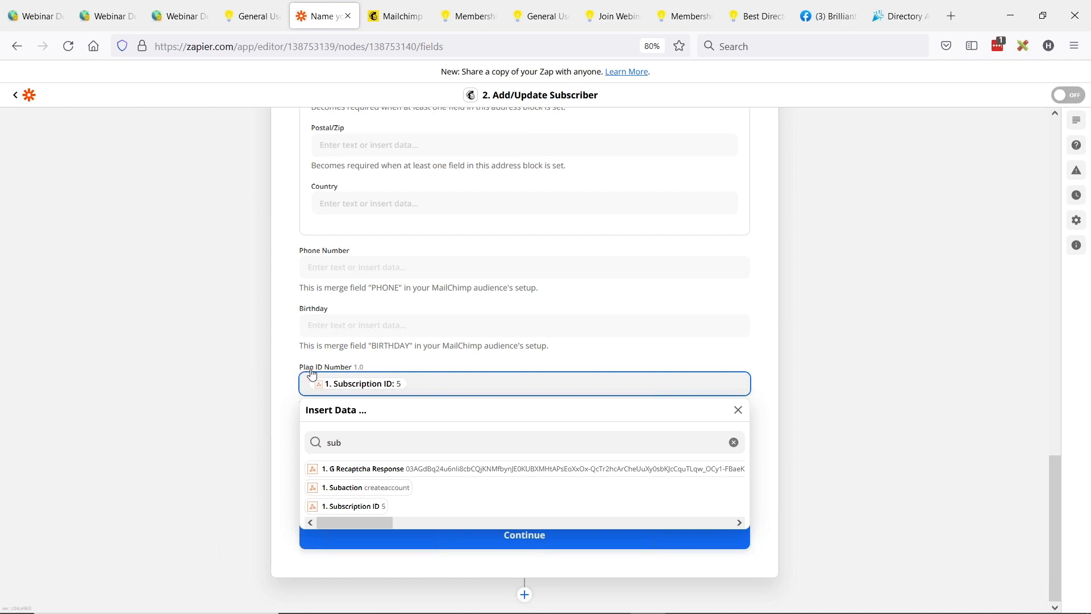
click(247, 396)
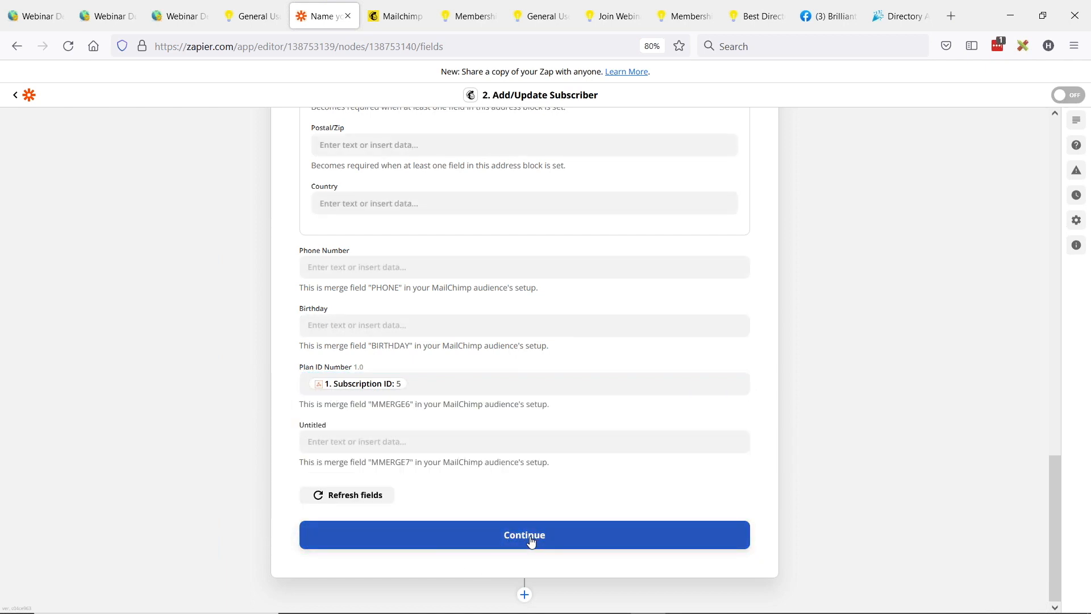
Step: Review the mapped fields, continue to the action test, and run Test & Review to send the sample subscriber to Mailchimp
scroll(377, 445, up, 2)
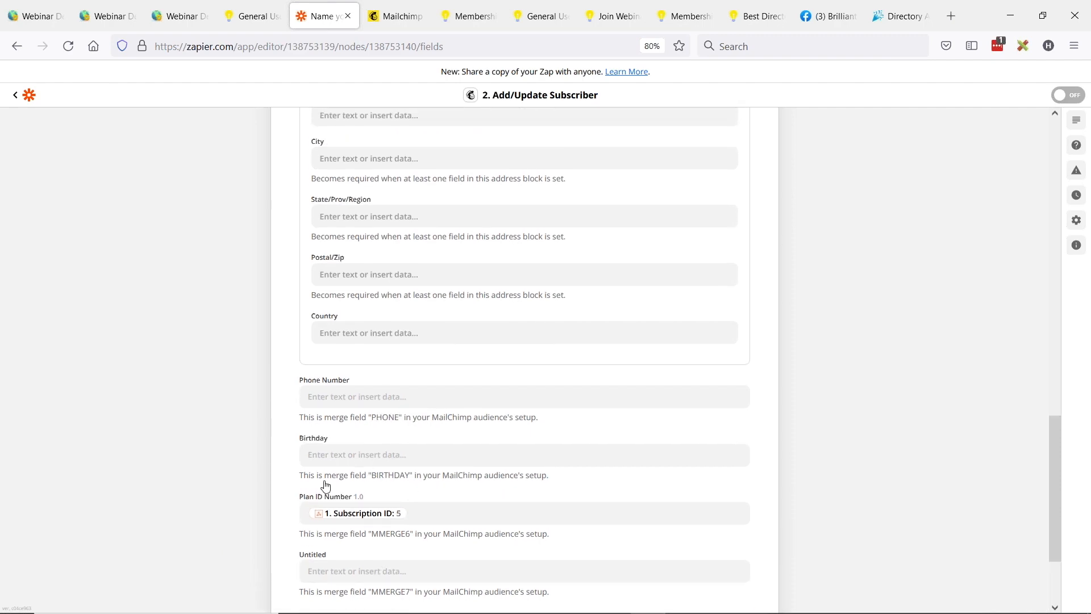
scroll(217, 472, up, 5)
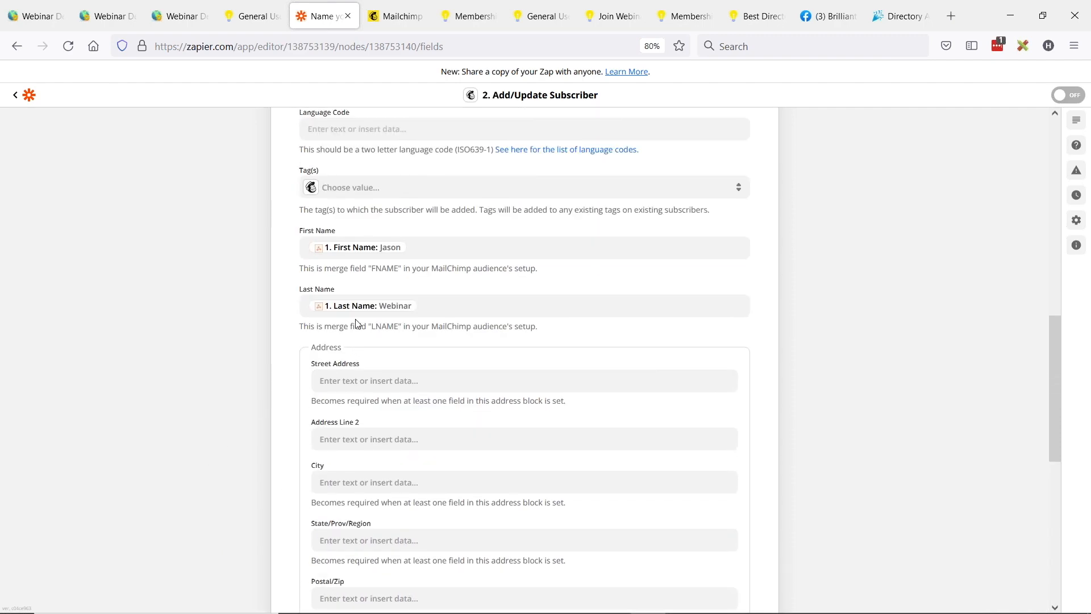
scroll(271, 397, down, 7)
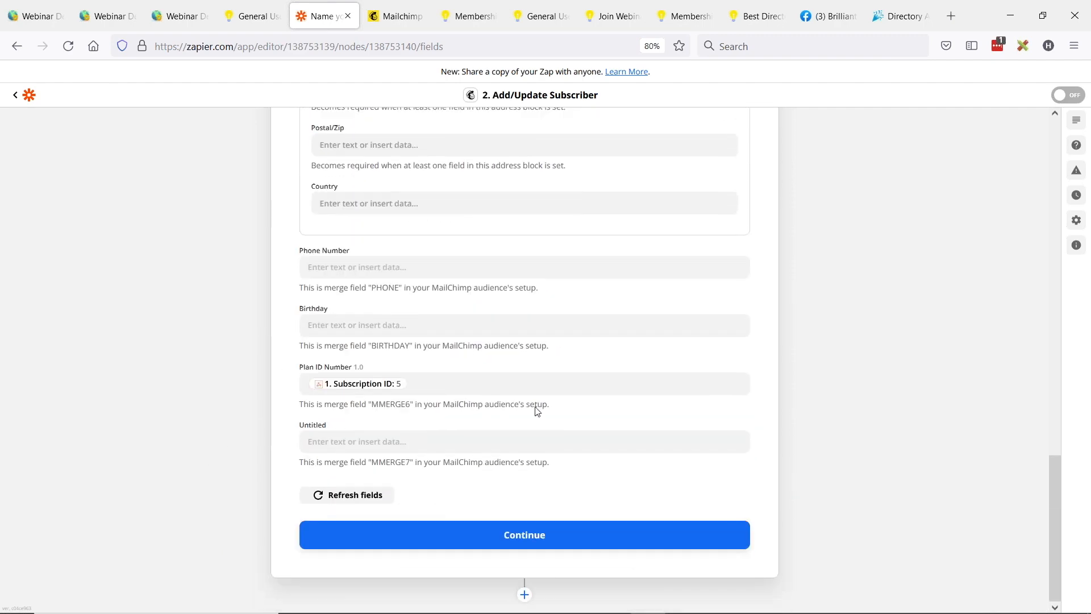
click(525, 544)
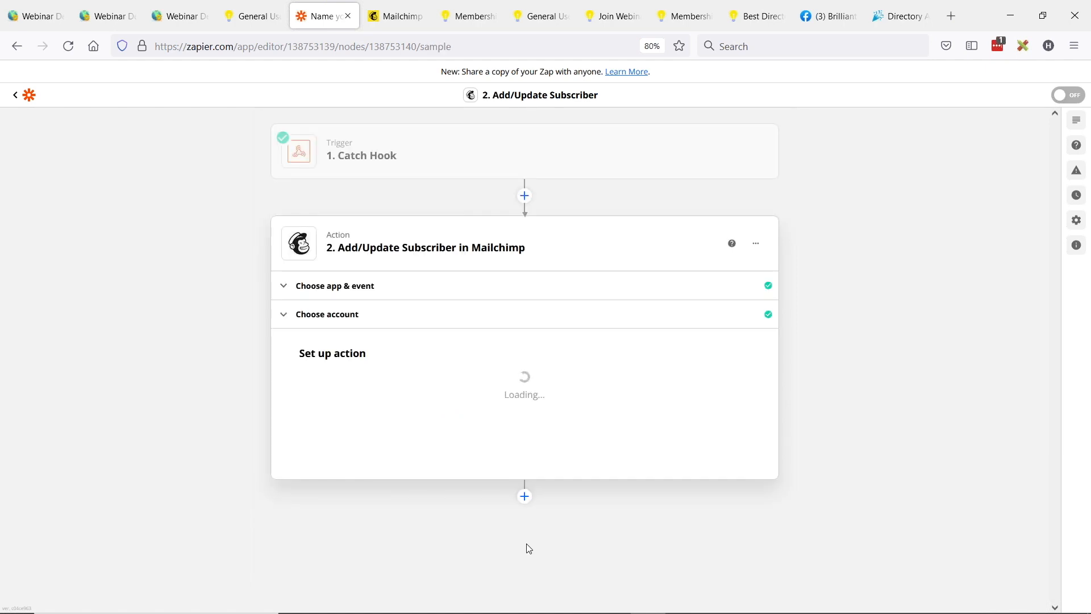
scroll(369, 358, down, 5)
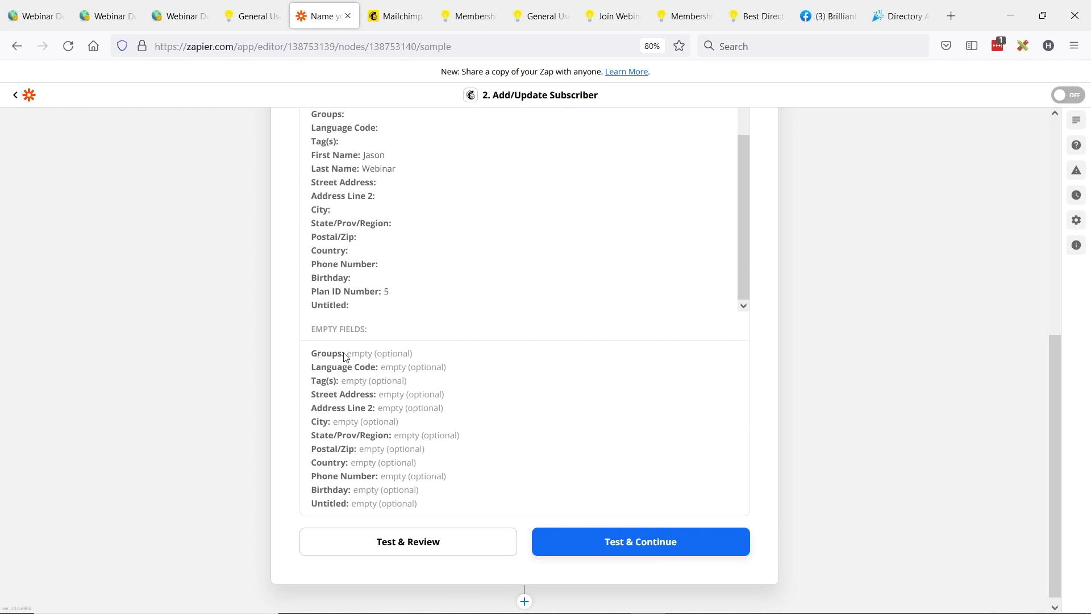
click(416, 544)
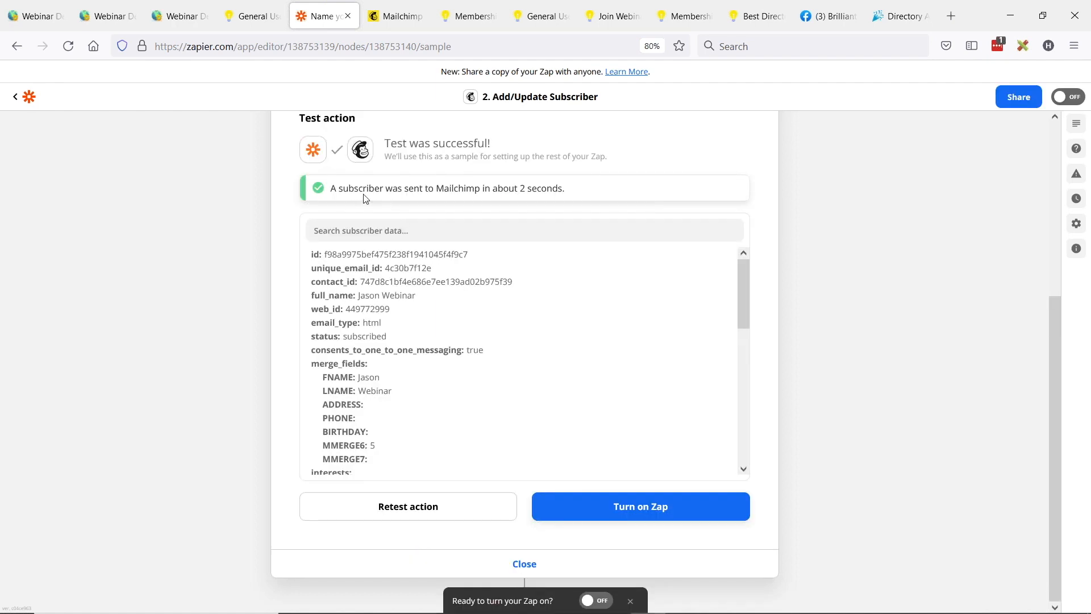
drag(336, 185, 554, 187)
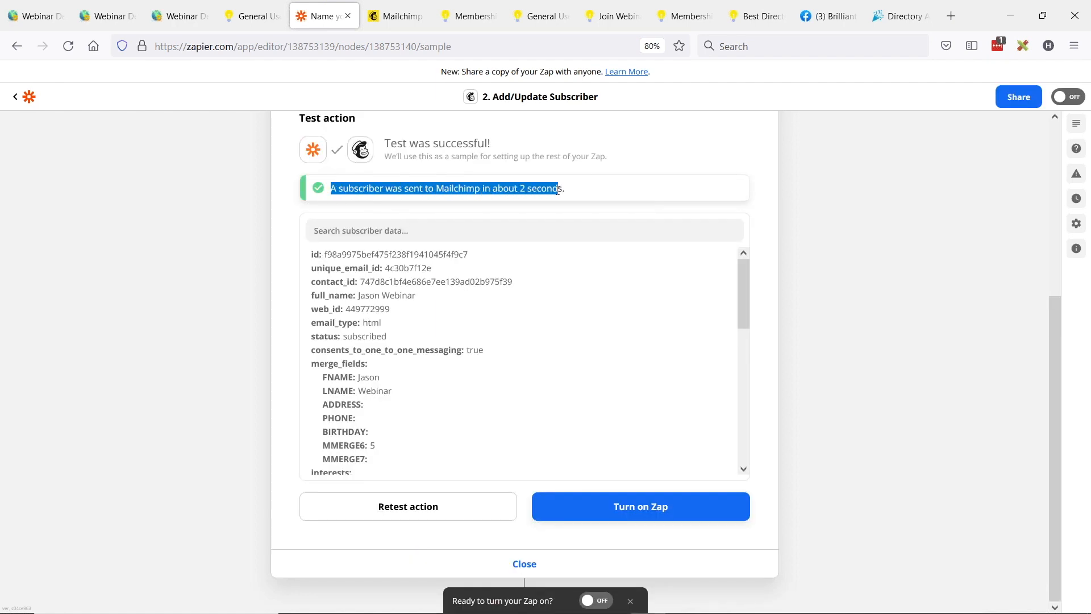
click(451, 185)
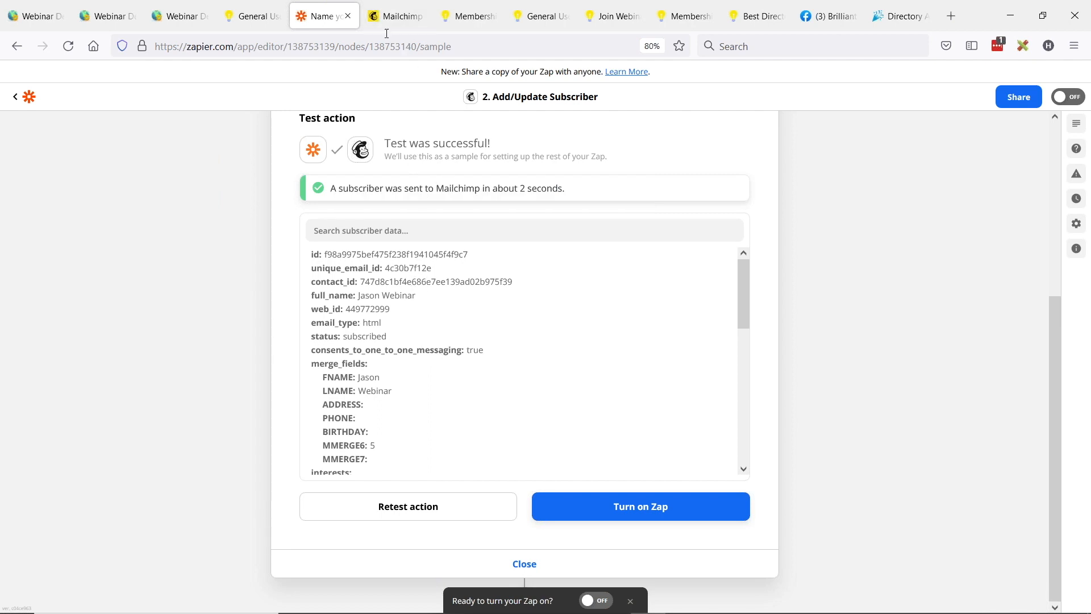
scroll(409, 392, up, 2)
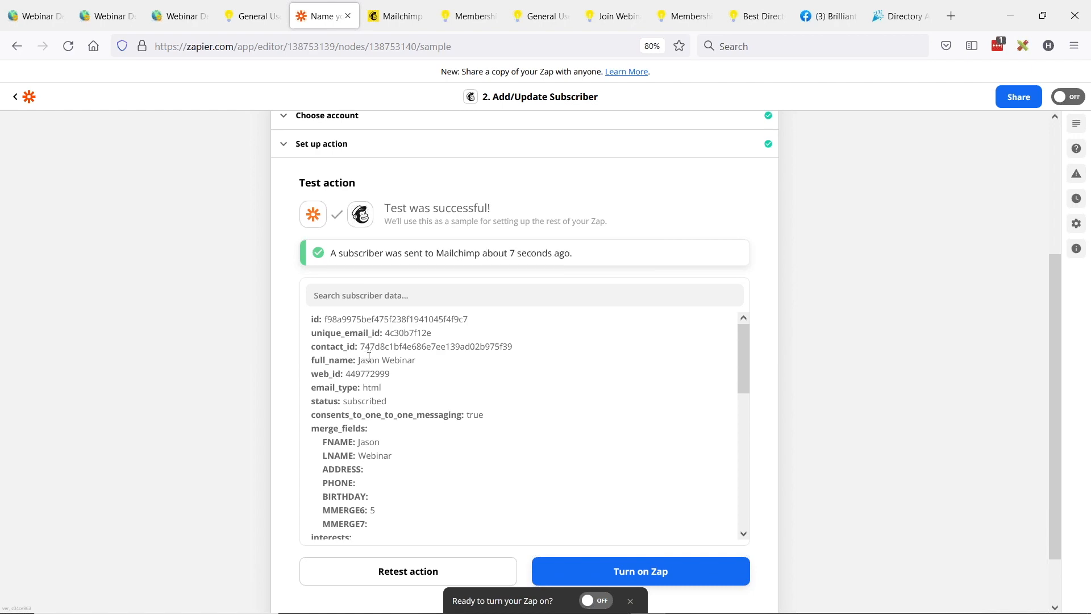
Step: Switch to Mailchimp and examine the new subscriber's name, Plan ID Number and marketing status among all audience contacts
click(397, 16)
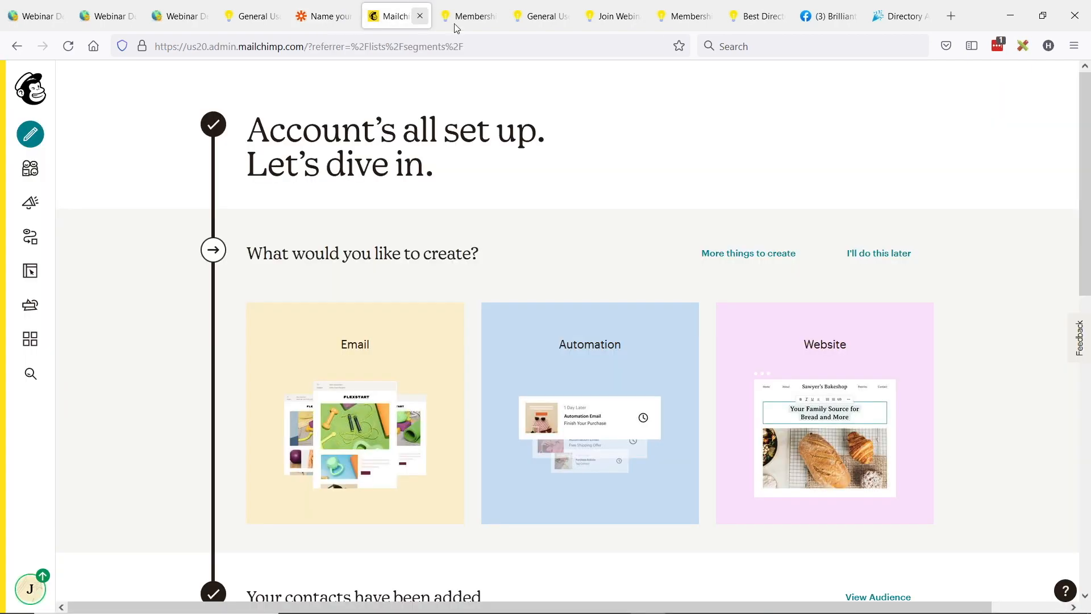
click(42, 173)
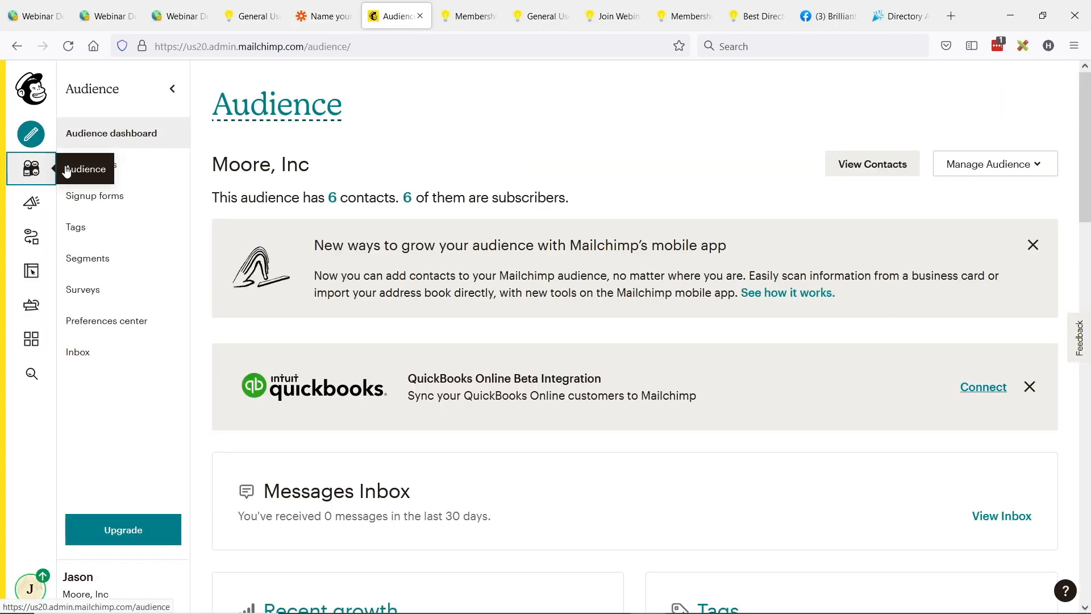
click(93, 171)
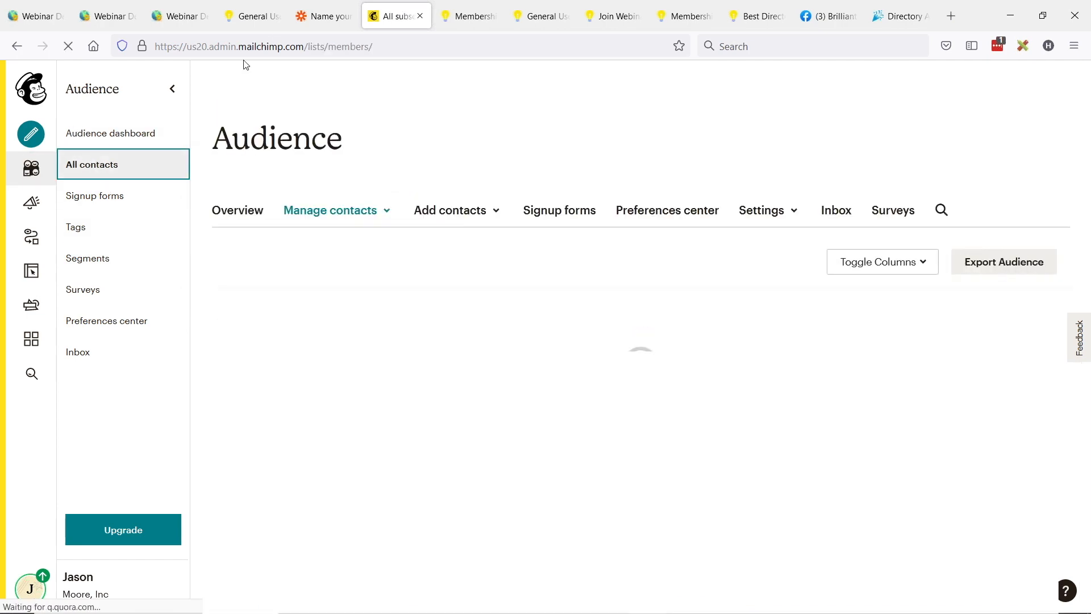
scroll(421, 222, down, 3)
scroll(435, 203, down, 1)
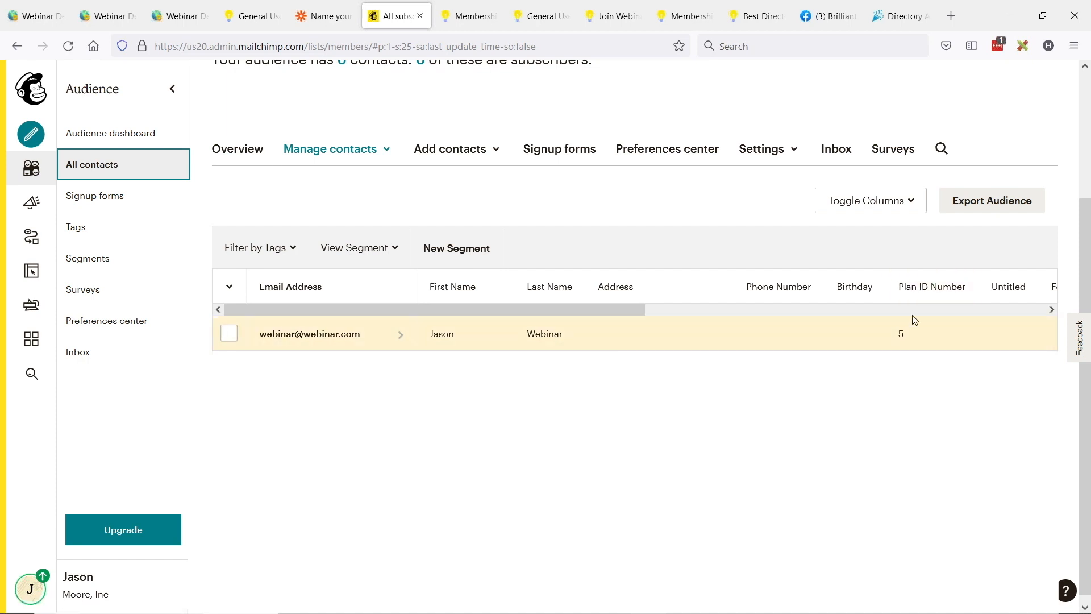
scroll(635, 333, right, 6)
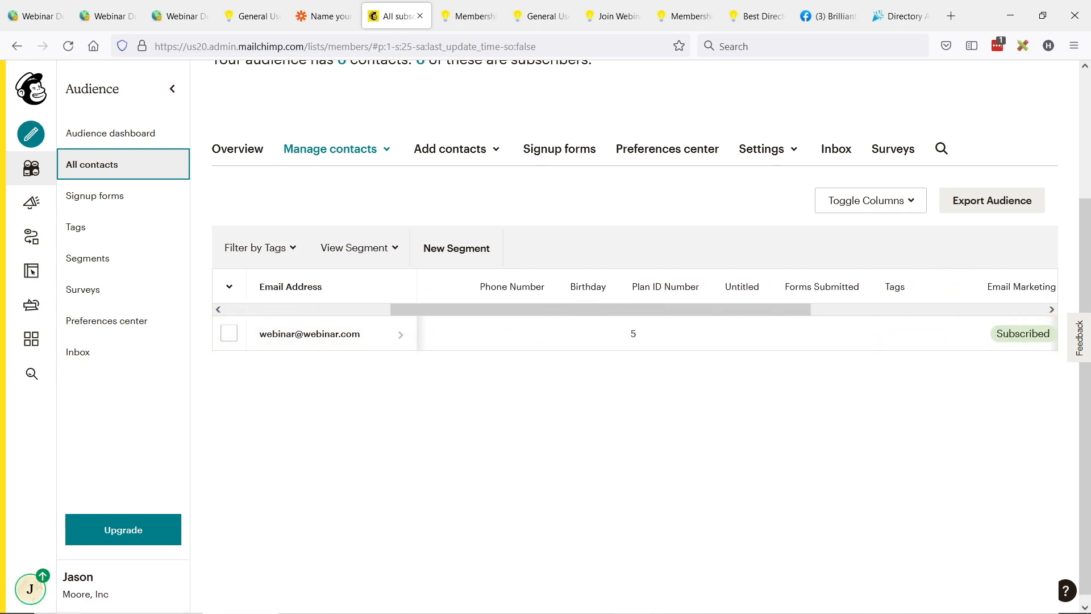
scroll(1034, 292, right, 3)
scroll(486, 342, left, 8)
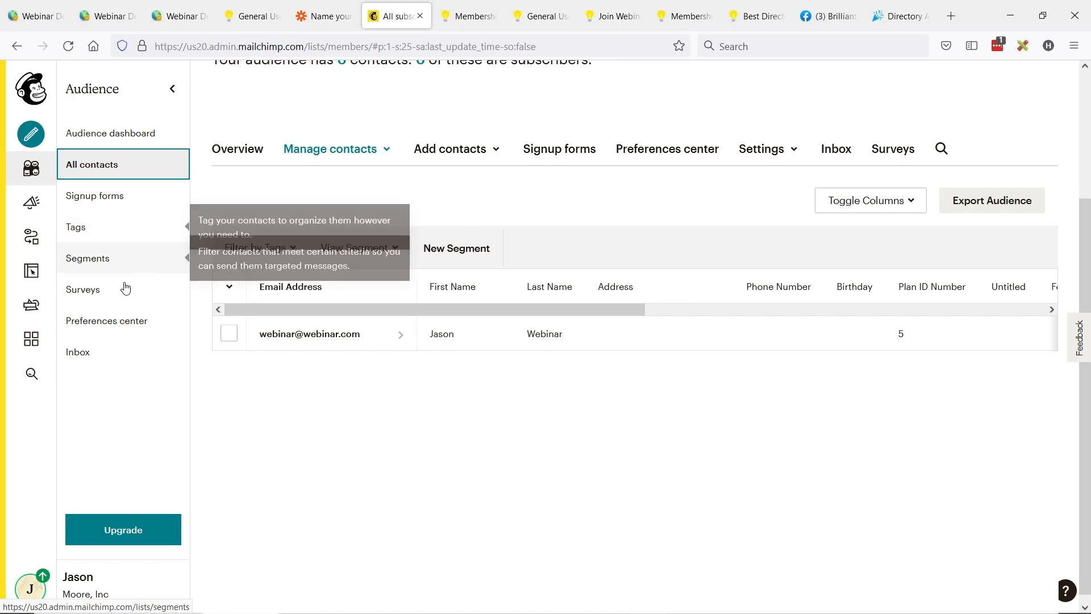
Step: Open the audience's settings page for audience fields and *|MERGE|* tags
click(87, 259)
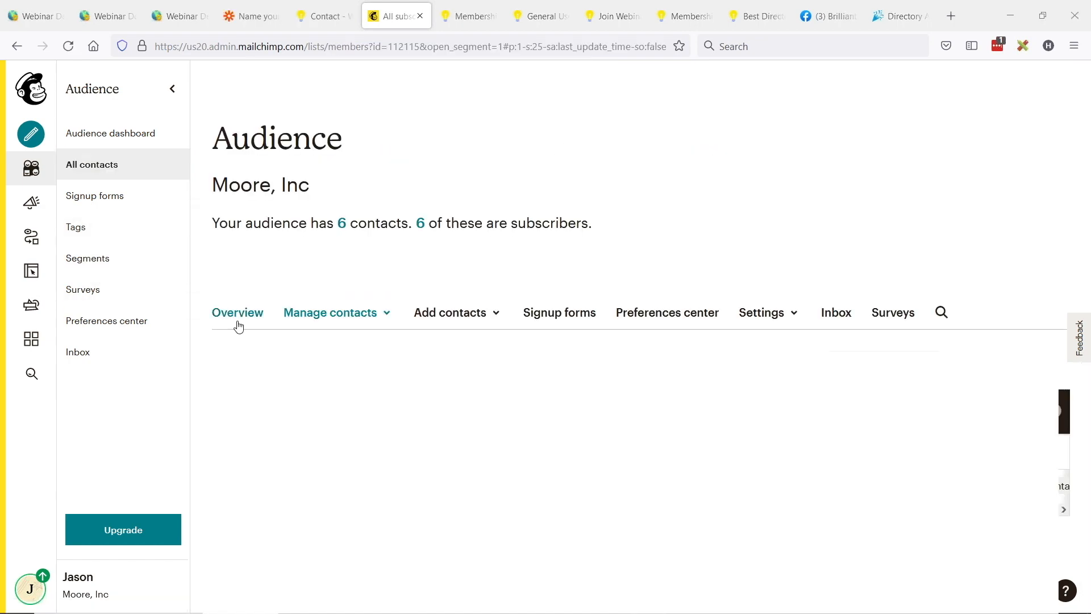
click(237, 322)
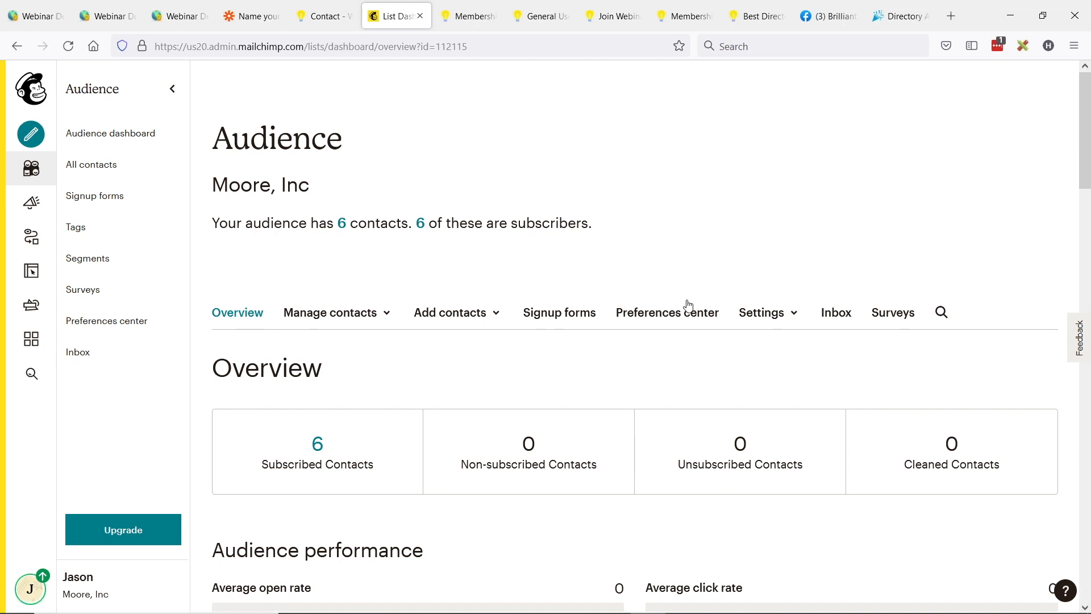
click(774, 312)
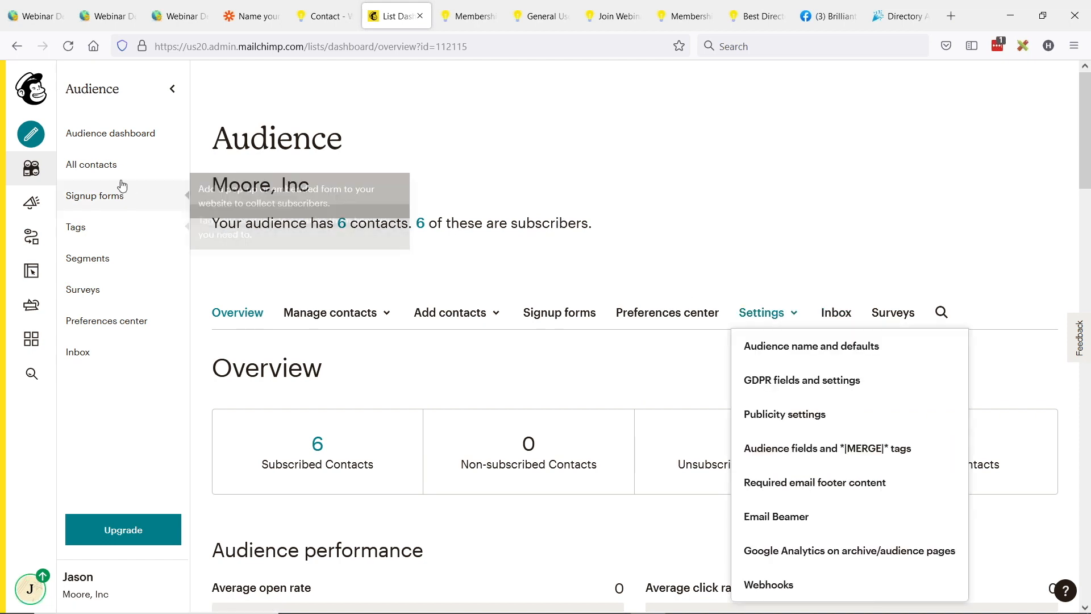
click(87, 171)
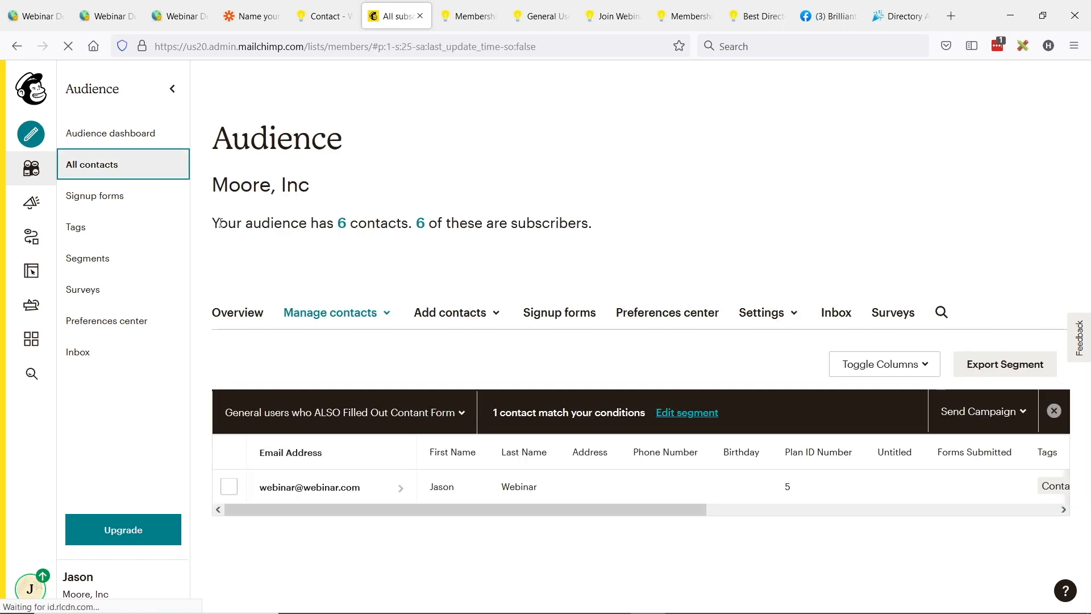
click(778, 313)
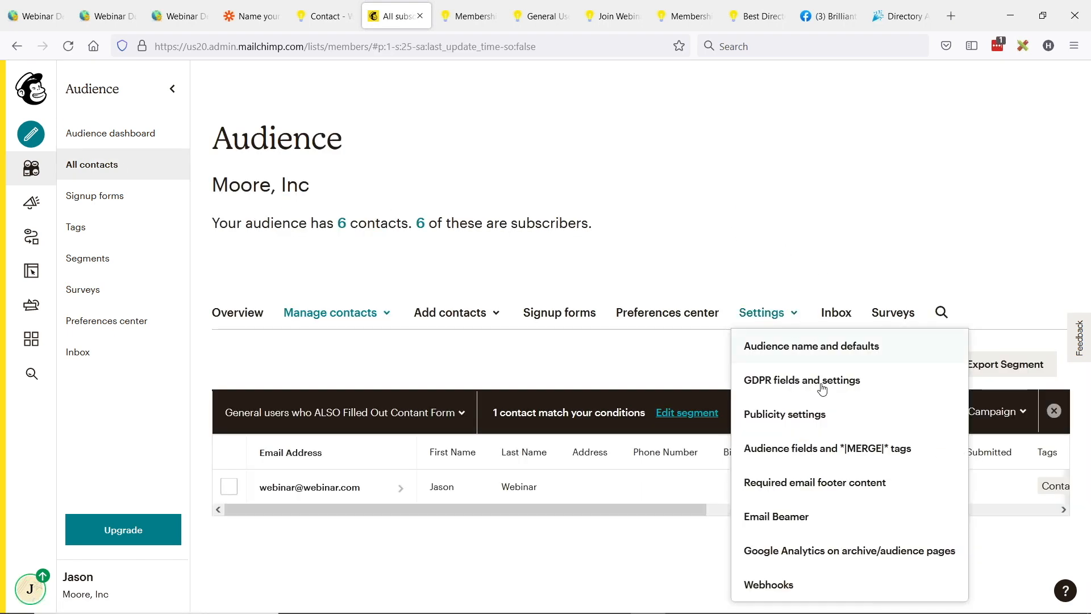
click(824, 458)
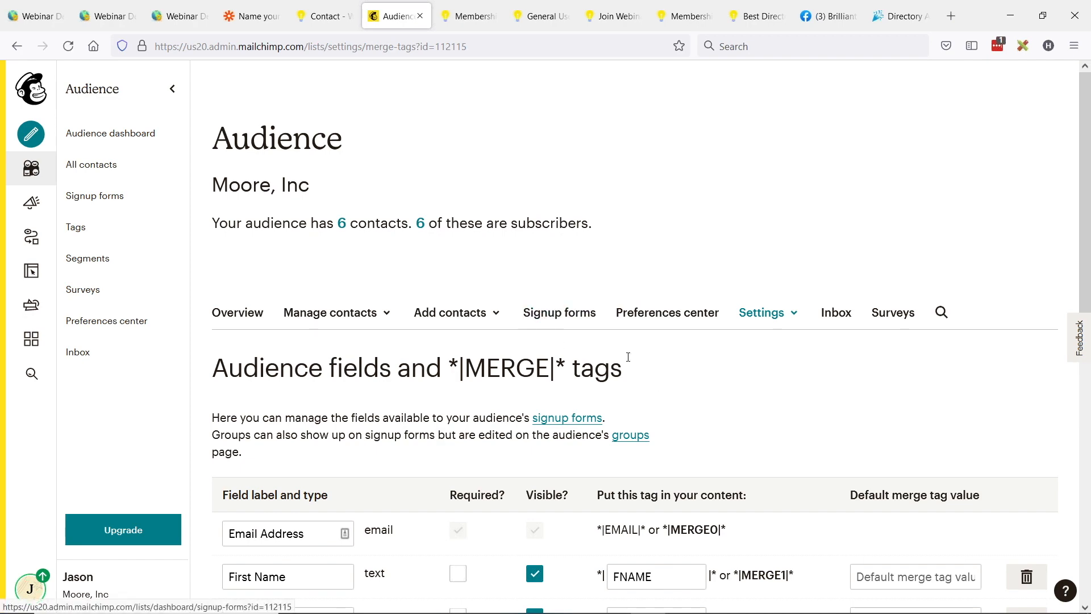
Step: Examine the audience's existing fields, from Email Address, First Name and Address down to the Plan ID Number field
click(760, 315)
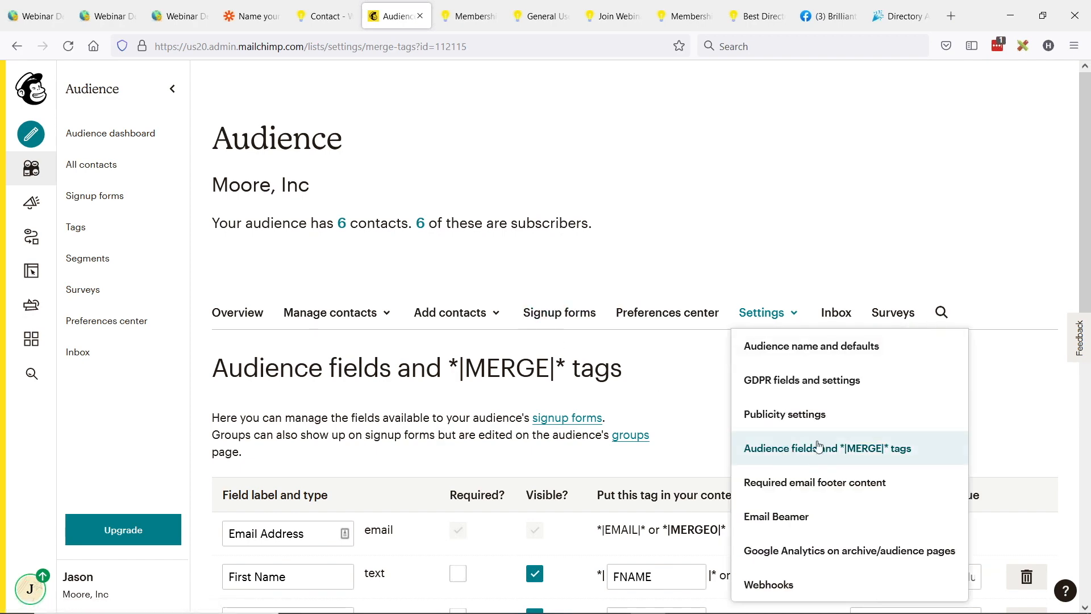
click(311, 397)
scroll(316, 363, down, 2)
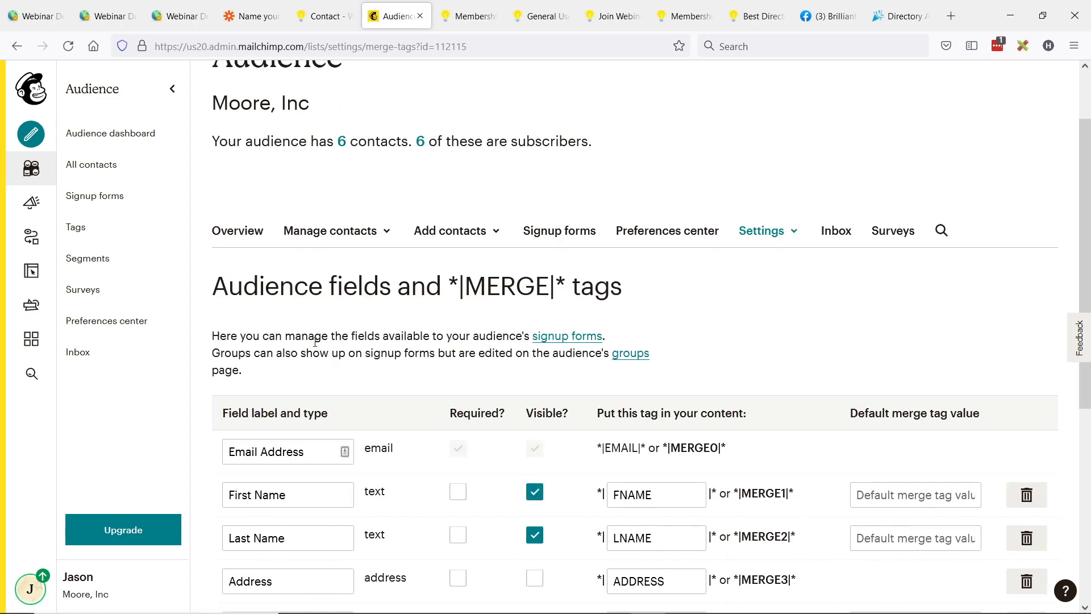
scroll(284, 349, down, 2)
scroll(258, 318, down, 2)
click(257, 295)
click(260, 331)
click(308, 416)
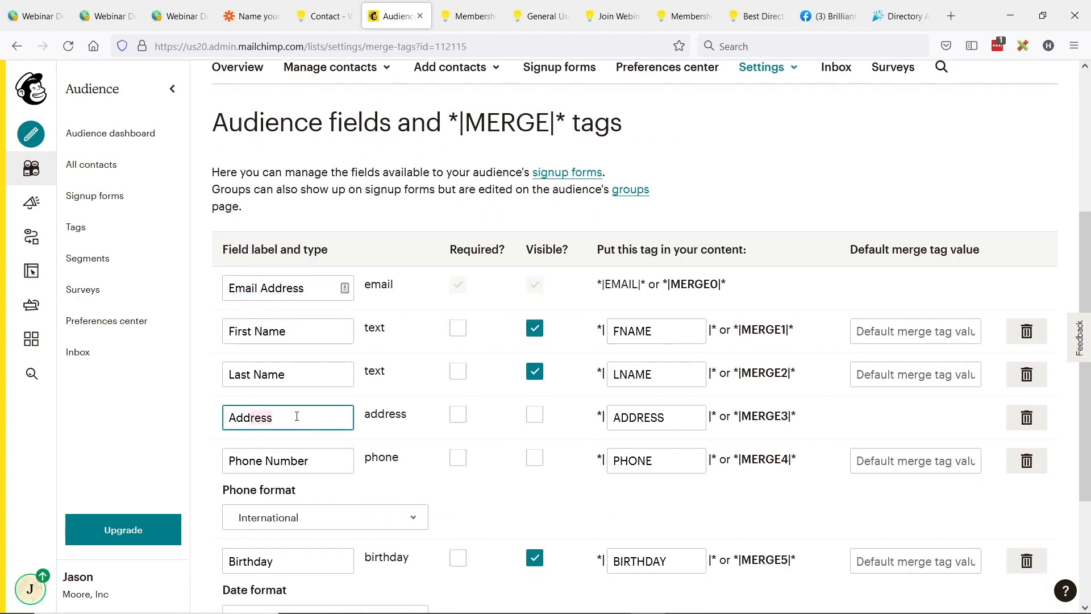
scroll(290, 302, down, 3)
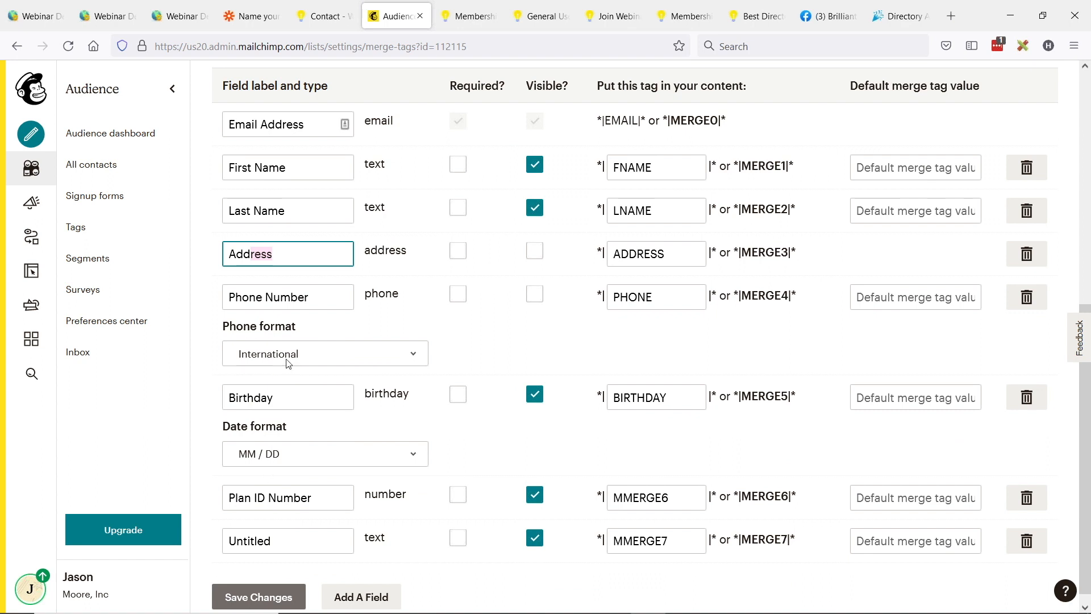
scroll(275, 454, down, 1)
drag(229, 491, 312, 487)
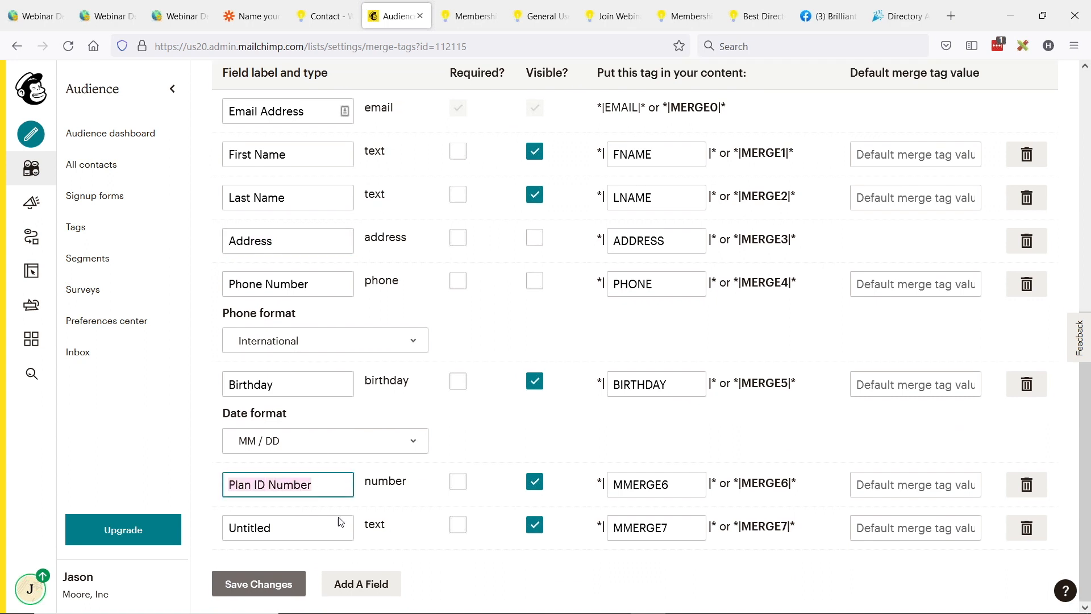
click(237, 486)
triple_click(236, 487)
click(279, 484)
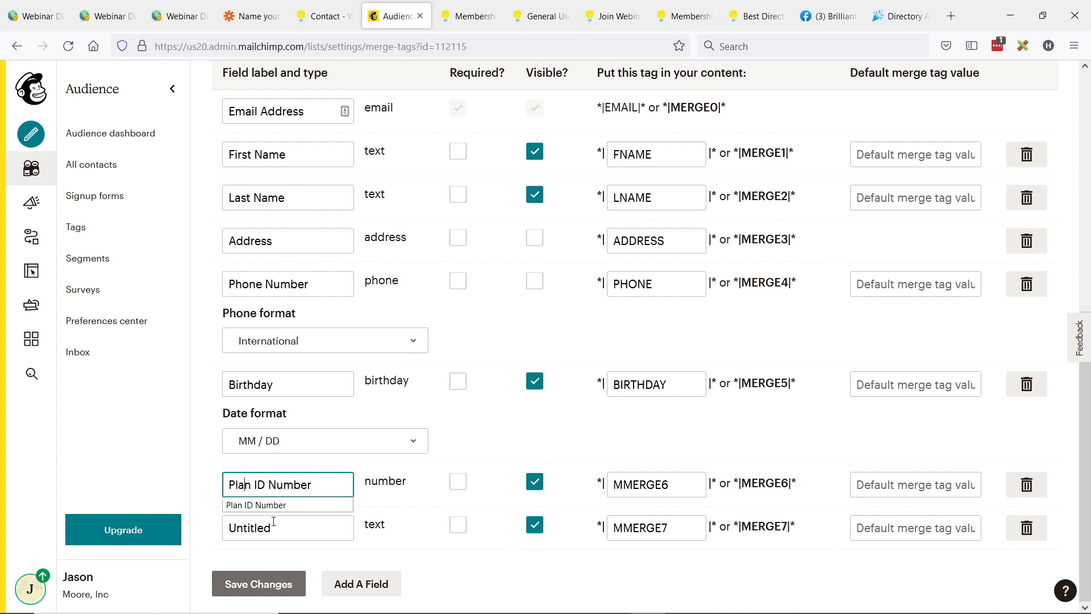
Step: Add a new field of the Number type to the audience
click(359, 584)
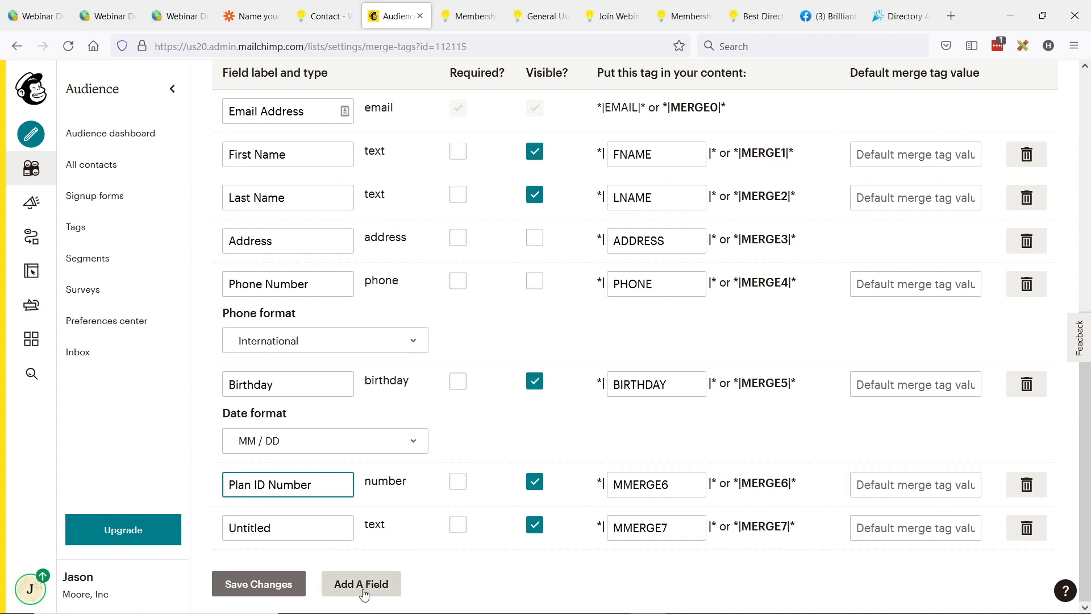
scroll(363, 465, down, 2)
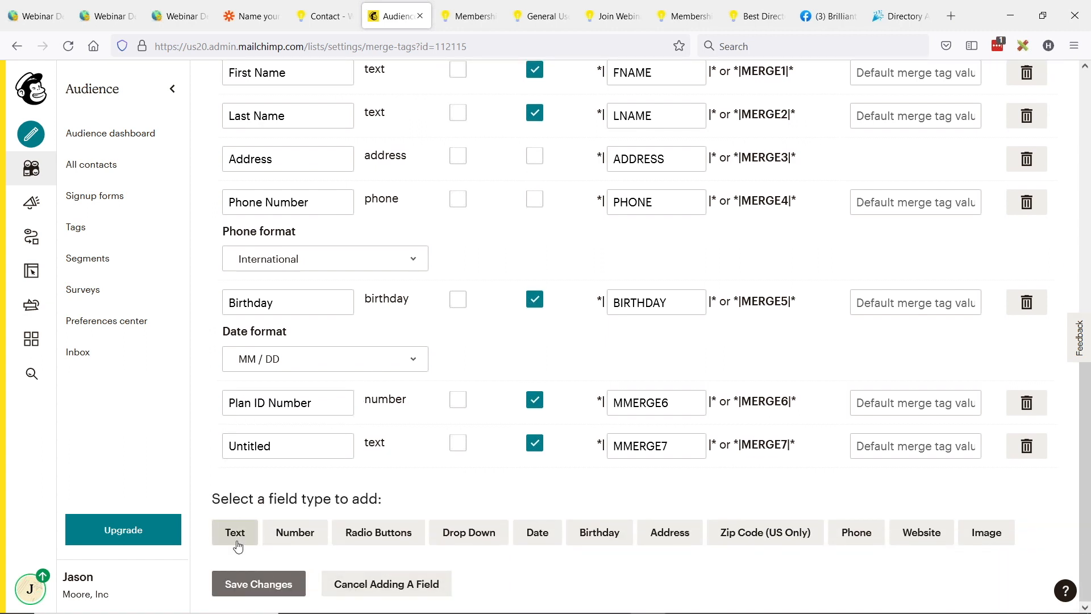
click(295, 534)
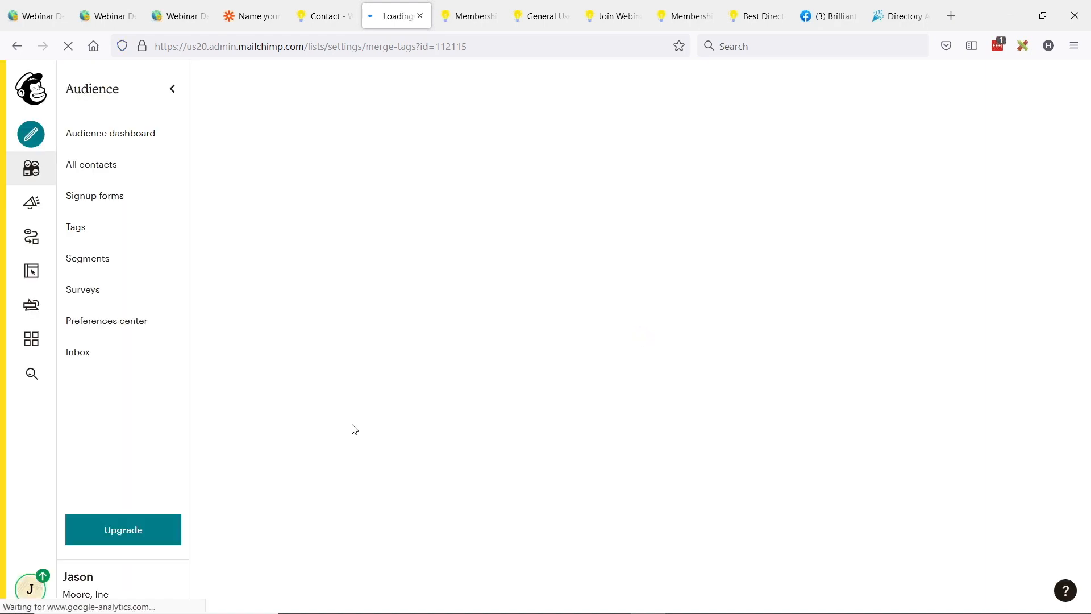
scroll(403, 364, down, 7)
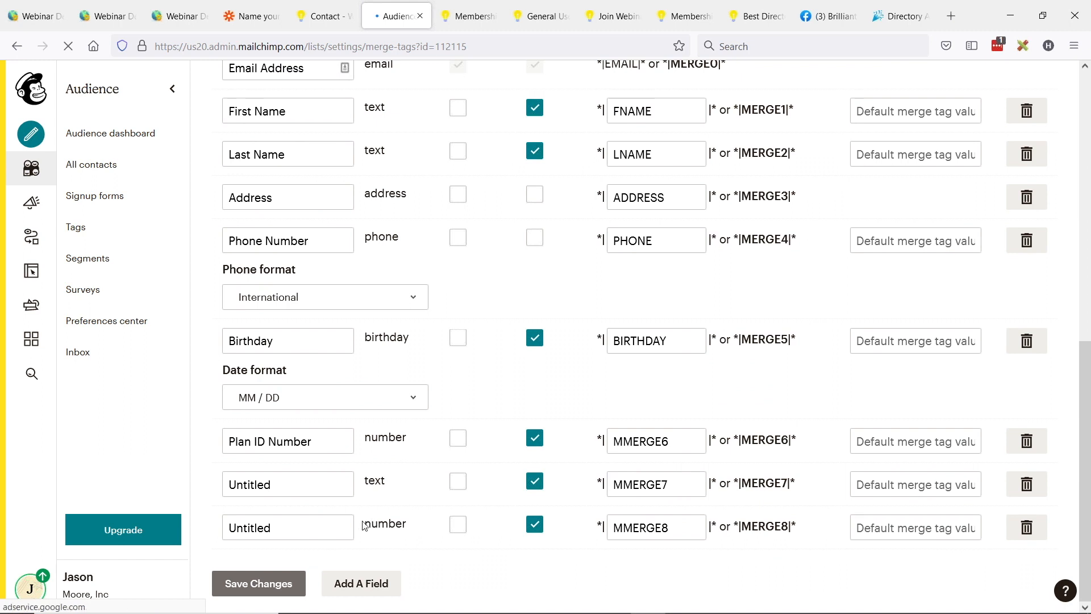
Step: Label the new number field SUBSCRIPTION ID
drag(280, 529, 184, 527)
text(SU)
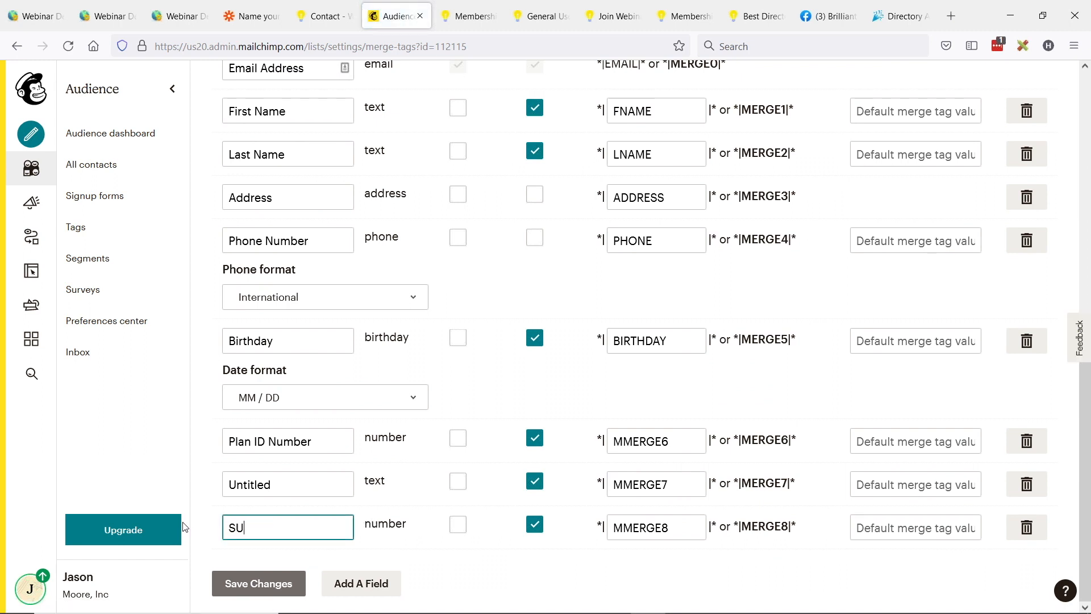
text(BSCIPTION)
text(R)
drag(328, 524, 230, 523)
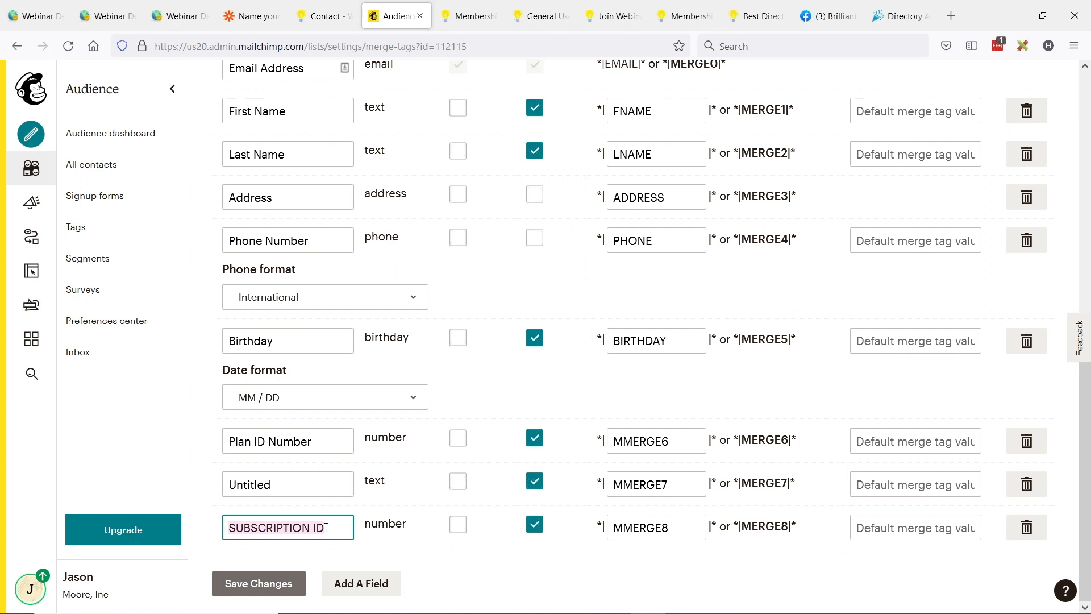
click(376, 548)
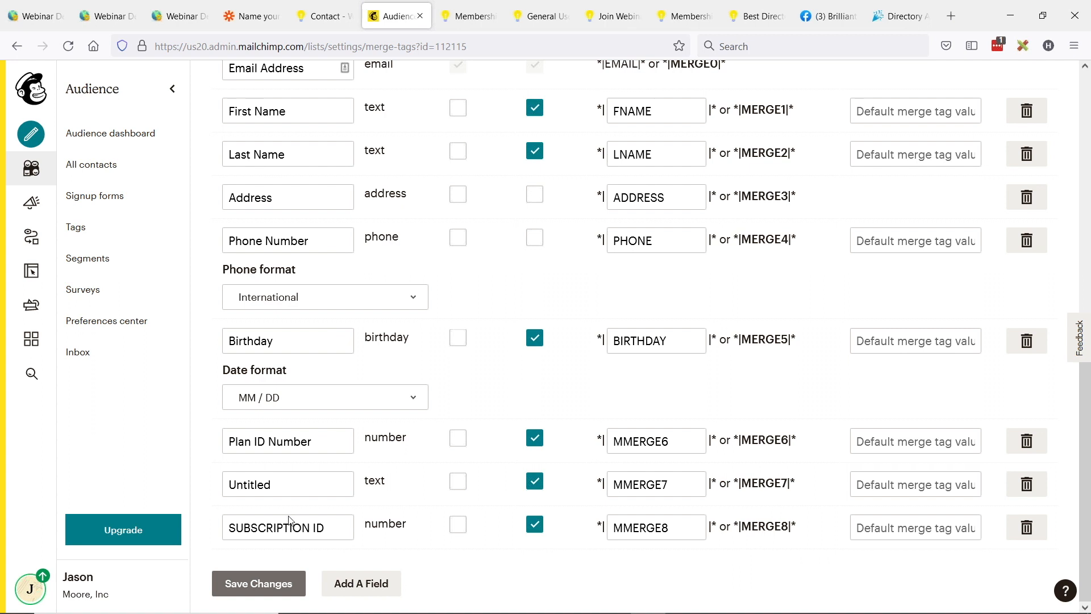
Step: Open the audience's segments and start creating a new segment
click(86, 259)
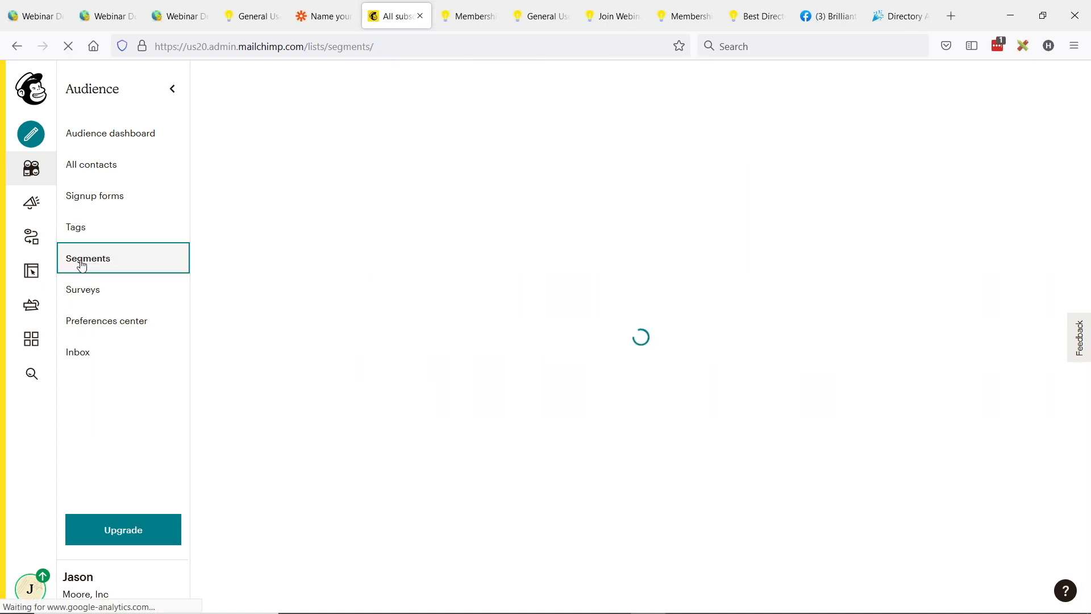
scroll(604, 265, down, 1)
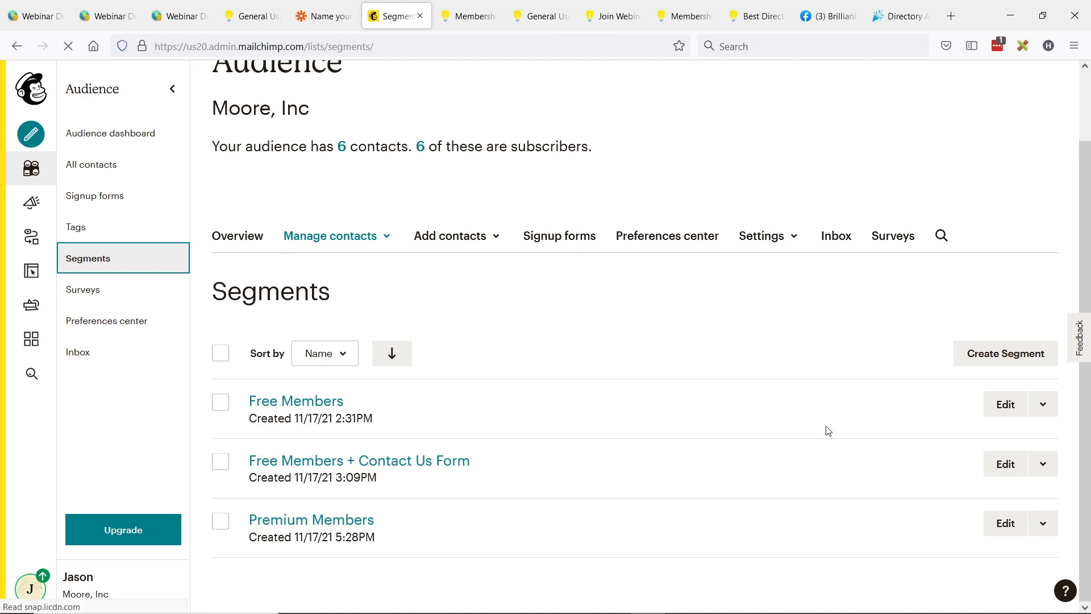
click(1004, 360)
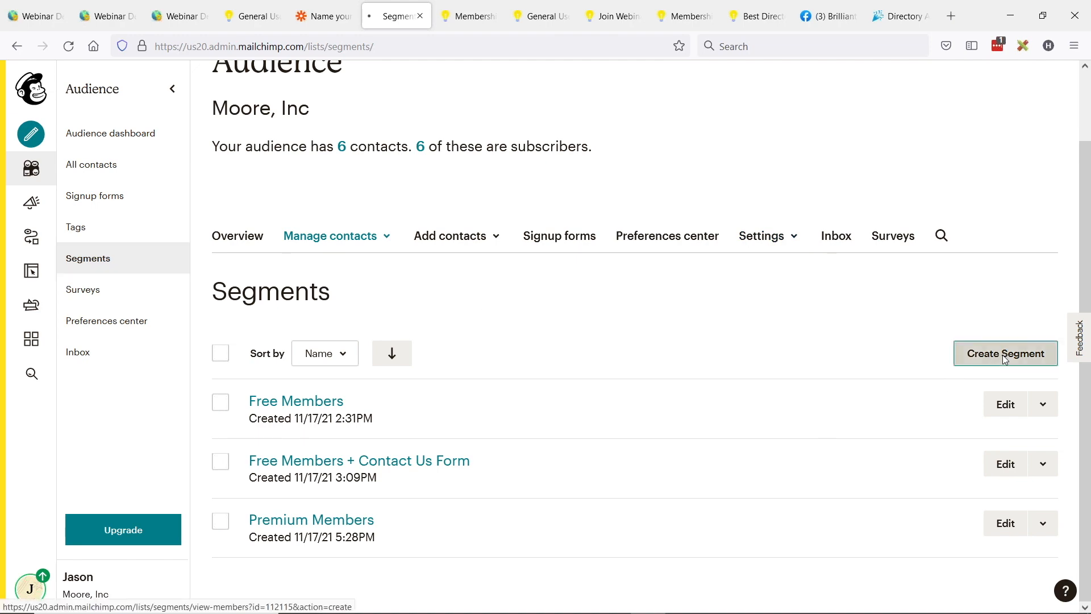
Step: Switch to the directory admin's Membership Plans page and look up the General User Account's Membership Plan ID
click(28, 5)
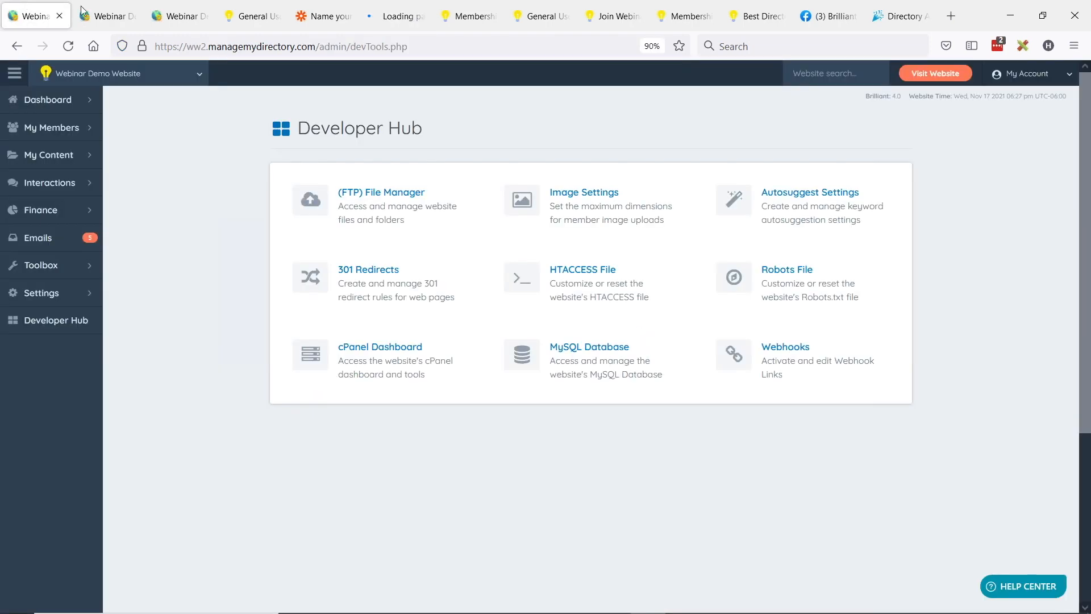
click(76, 10)
drag(242, 231, 370, 234)
drag(261, 248, 338, 251)
double_click(336, 250)
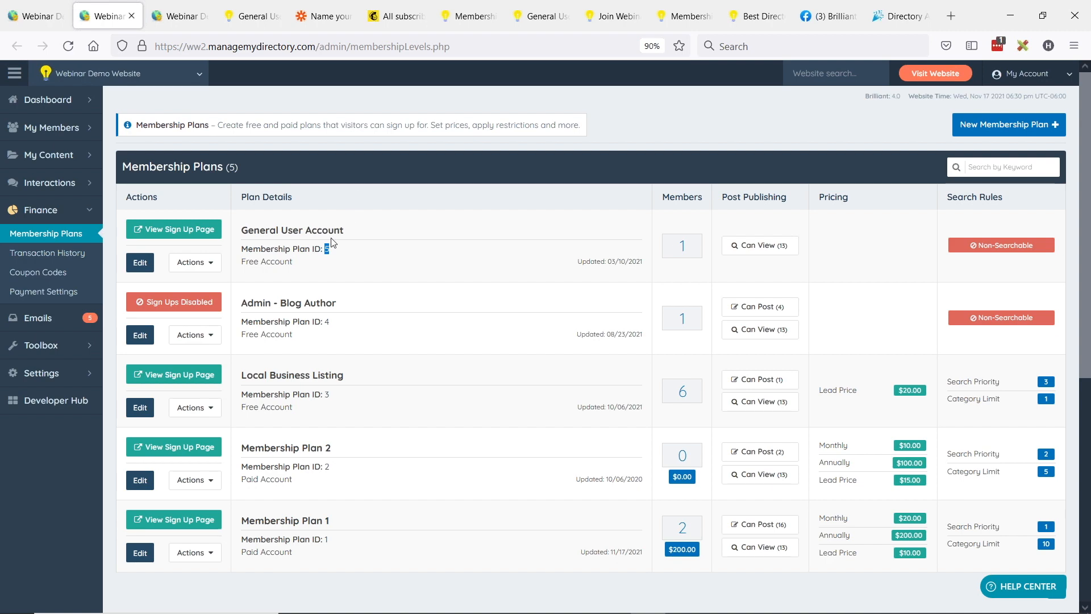
Step: Return to Mailchimp, set the new segment's condition to Plan ID Number is 5, and preview the segment
click(325, 5)
click(388, 26)
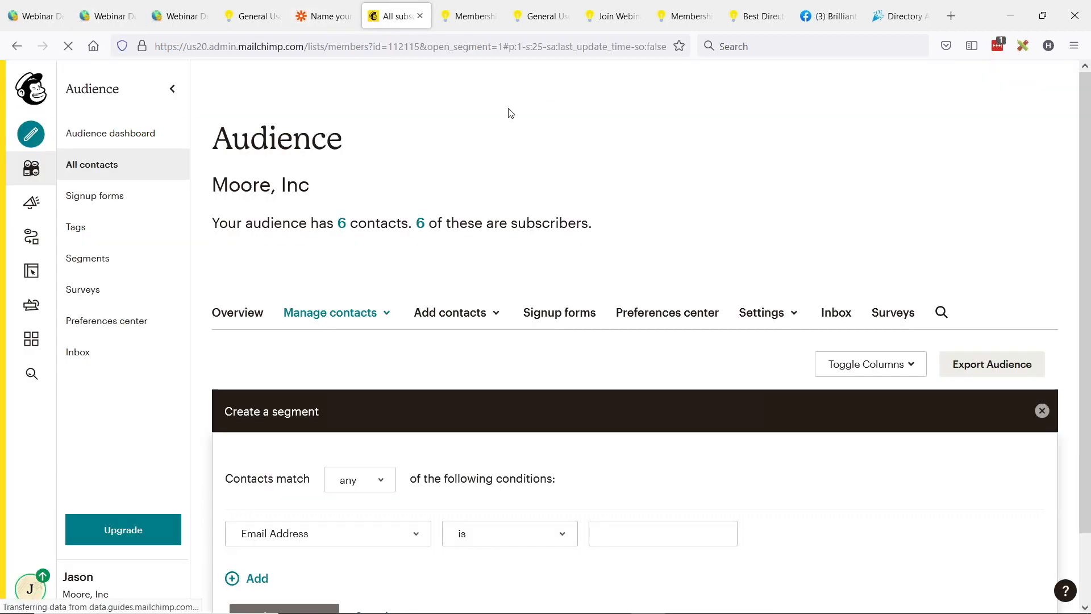
scroll(449, 298, down, 2)
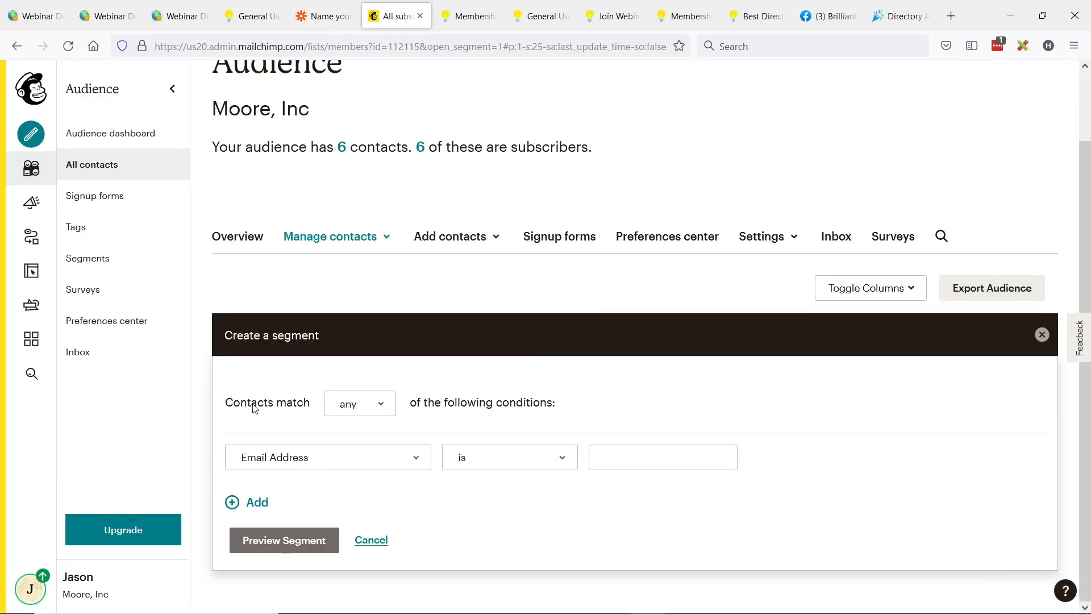
click(271, 463)
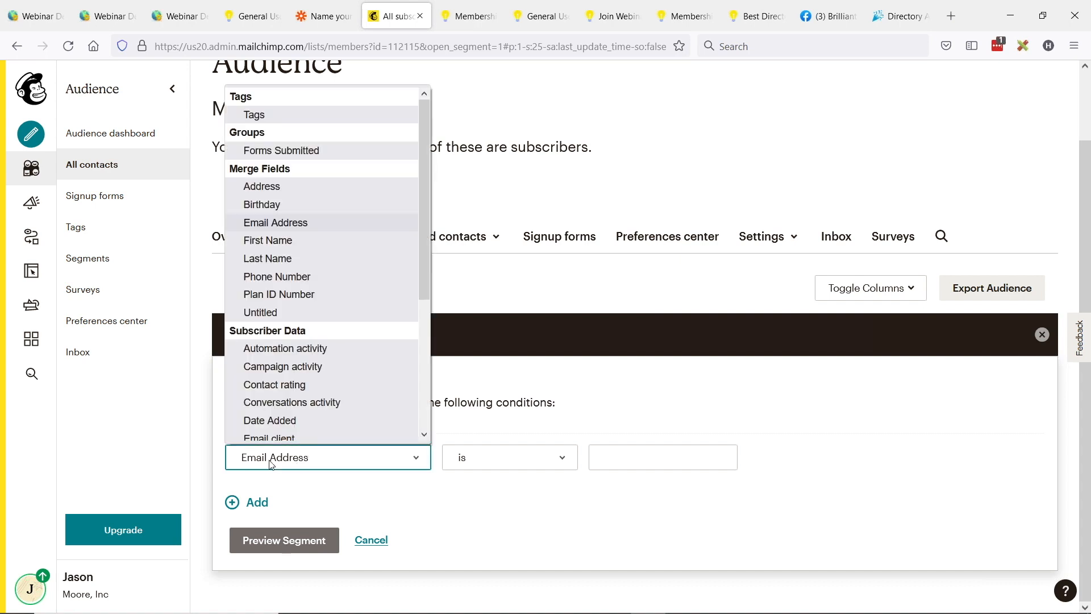
click(277, 288)
click(666, 458)
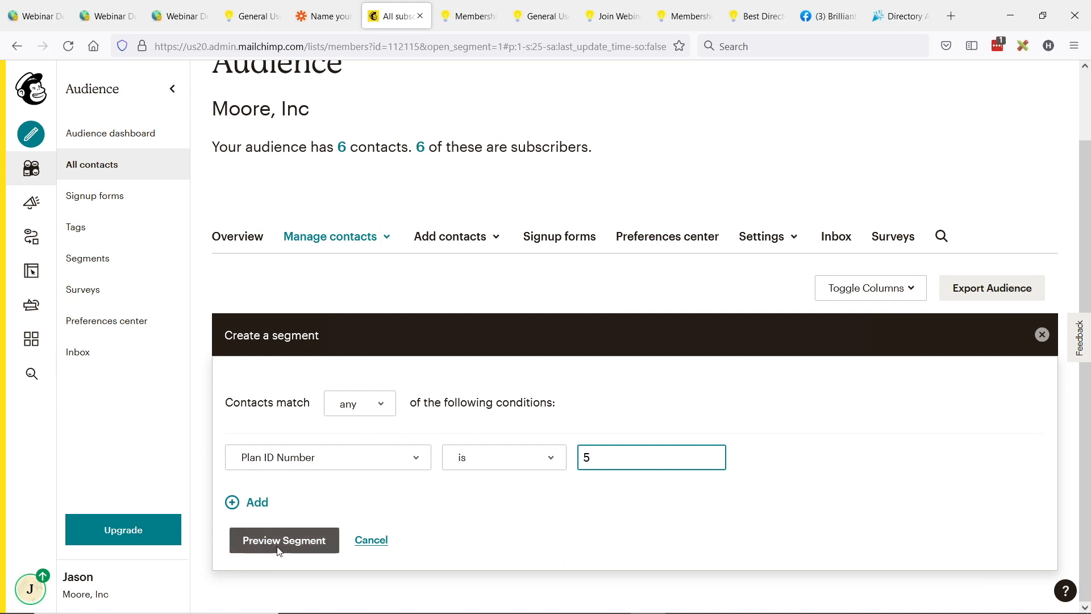
click(299, 549)
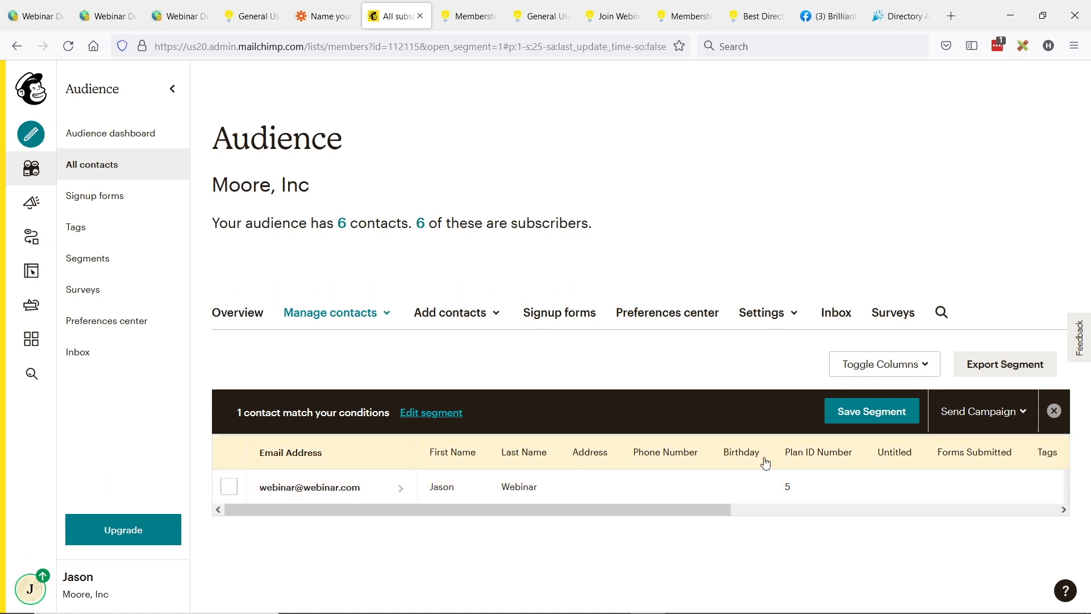
Step: Save the previewed segment with the name General User Accounts
click(864, 417)
click(593, 294)
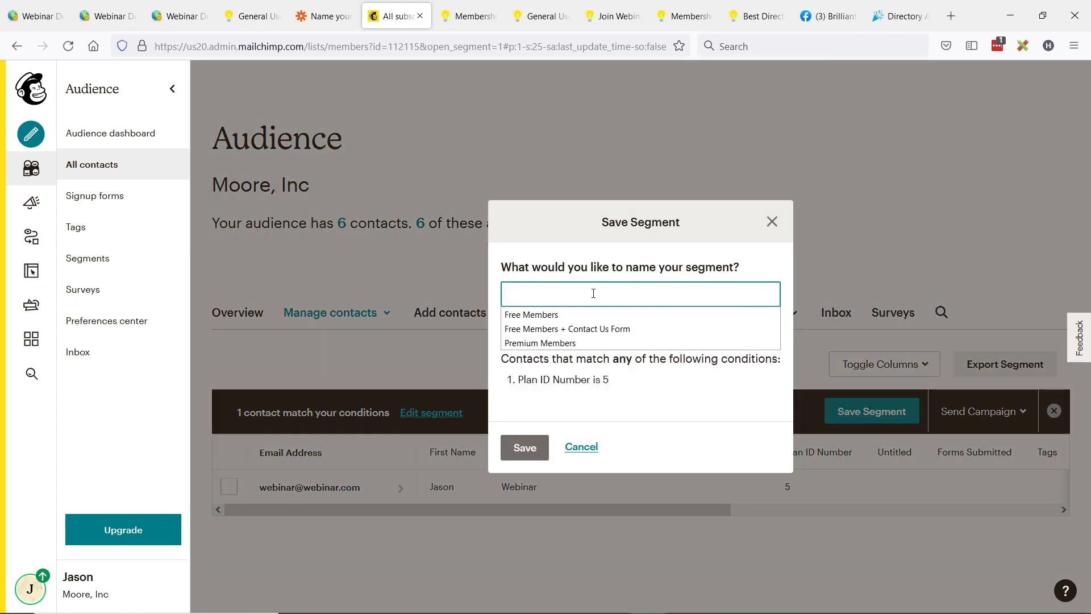
text(General Use)
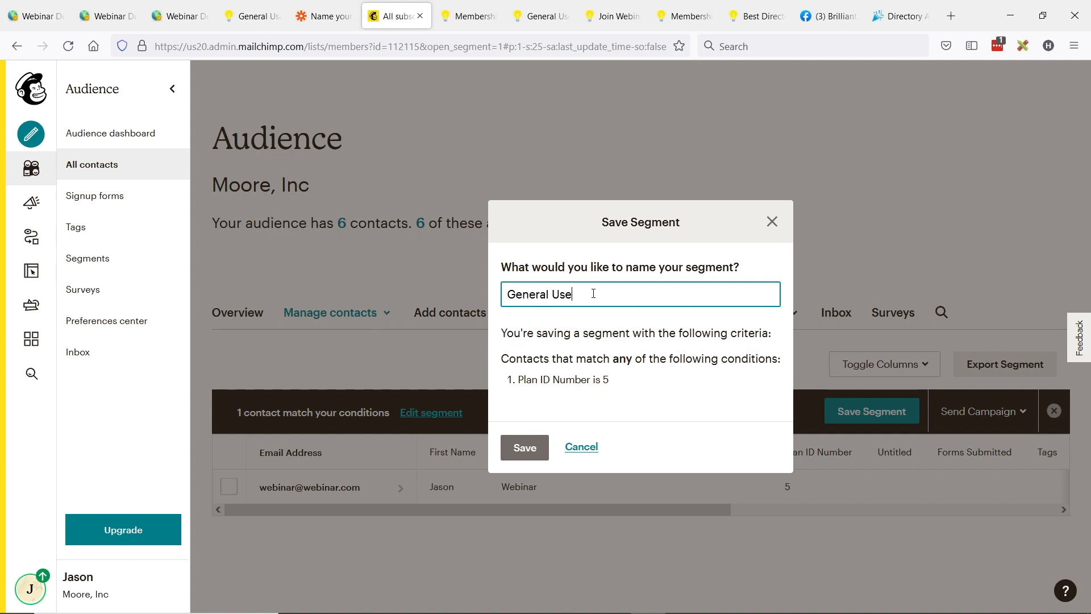
text(r Accounts)
click(523, 449)
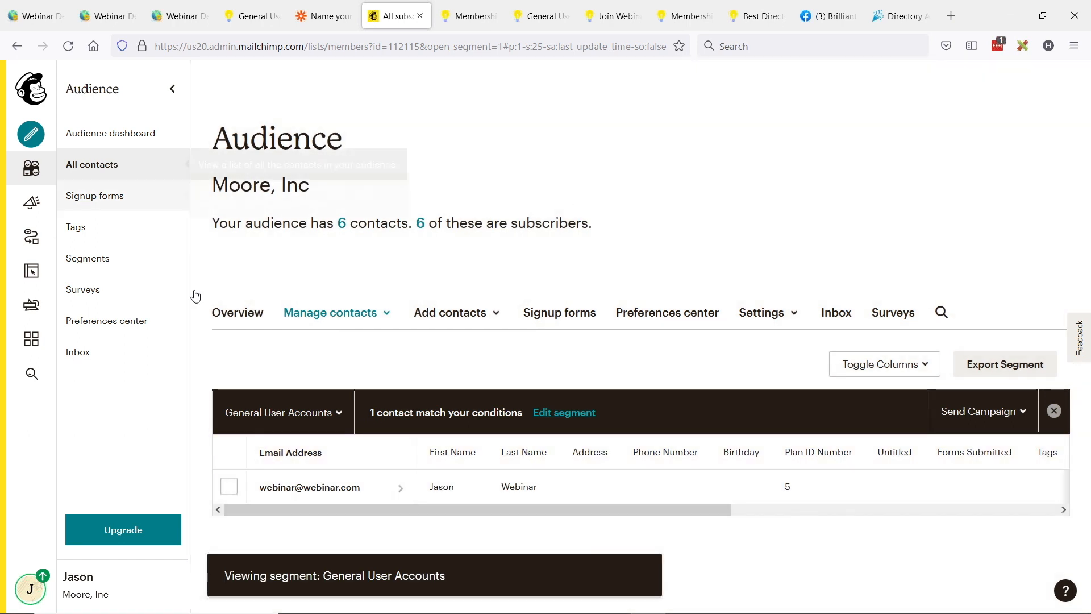
Step: Return to the audience's segments list and select the General User Accounts segment
click(93, 266)
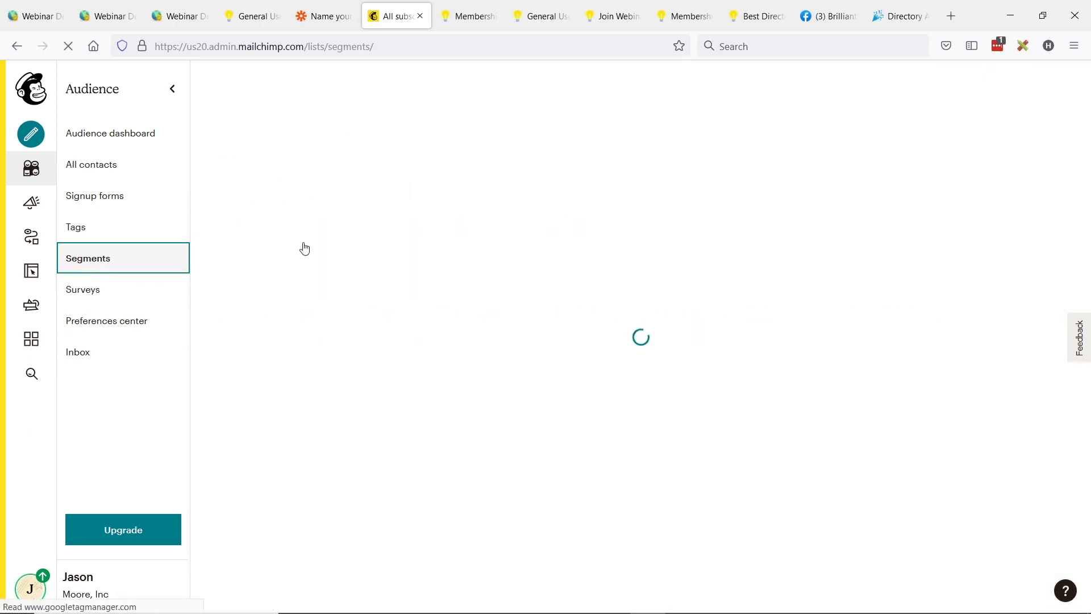
scroll(394, 370, down, 3)
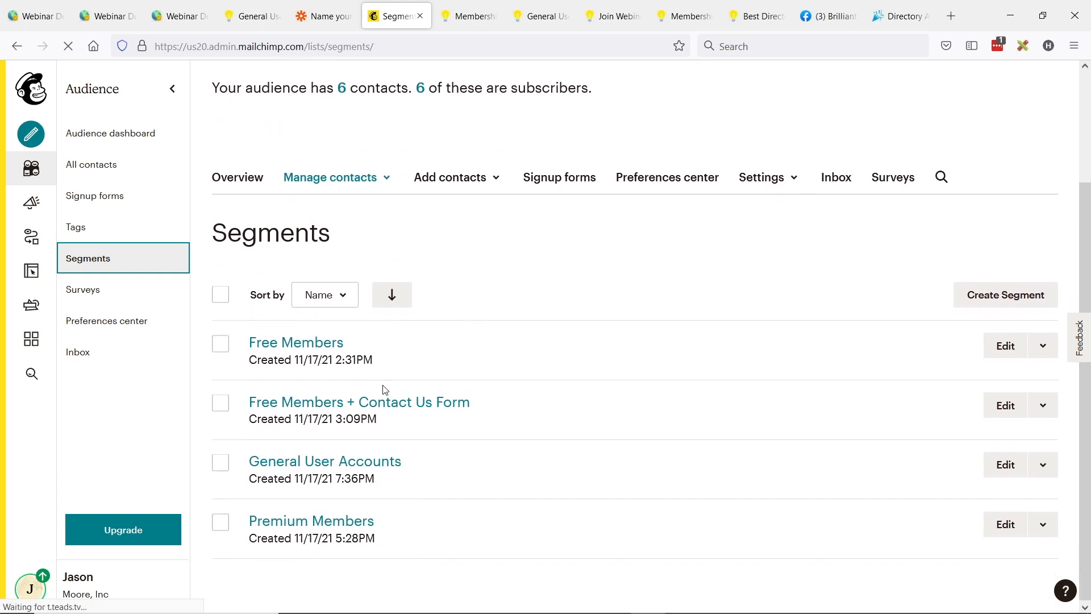
click(220, 461)
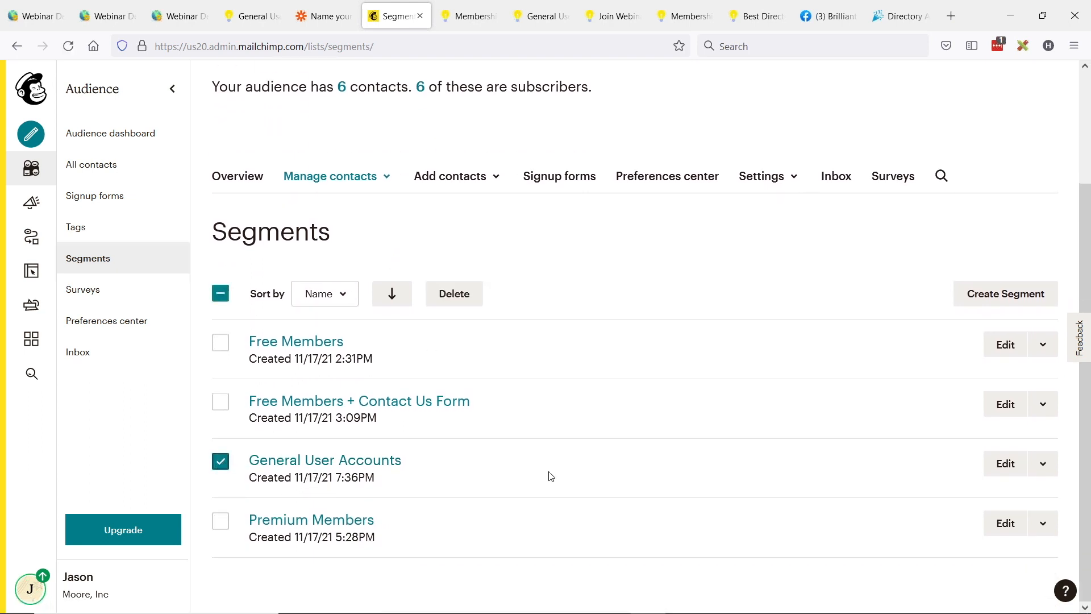
Step: Examine the Send and Export as CSV options available for the General User Accounts segment
click(1043, 464)
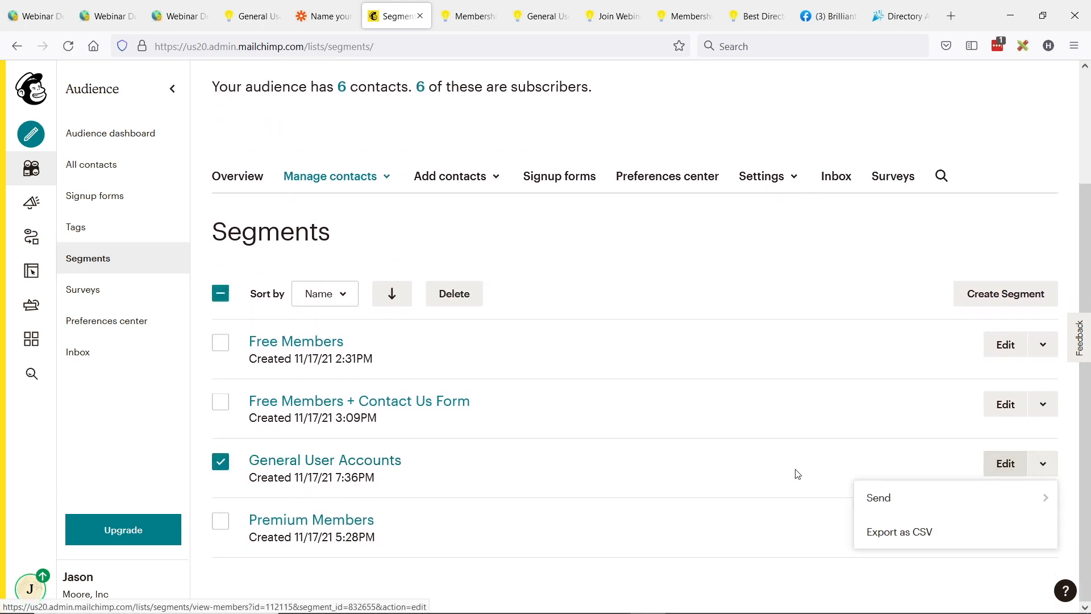
click(315, 451)
click(334, 459)
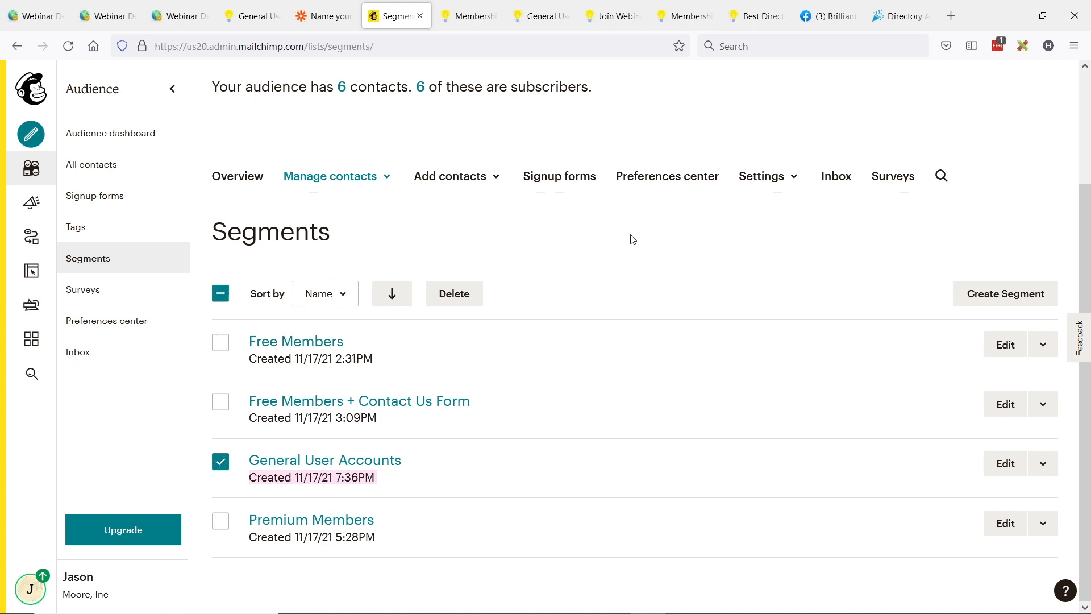
Step: Switch to Zapier and review the Add/Update Subscriber action's test data and the Zap's trigger and action steps
click(324, 16)
scroll(573, 451, down, 3)
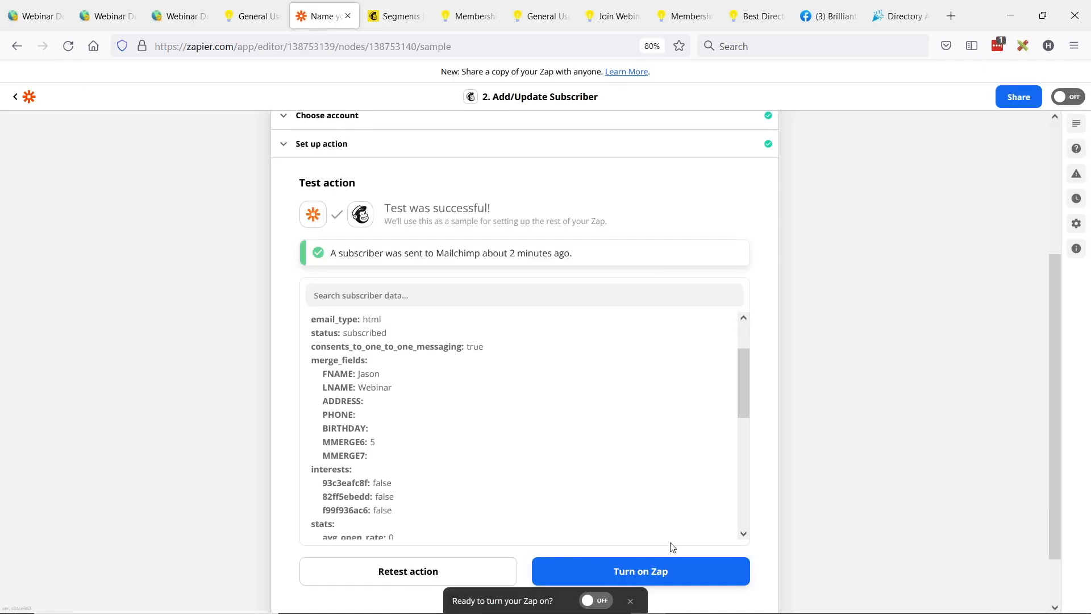
scroll(638, 400, up, 2)
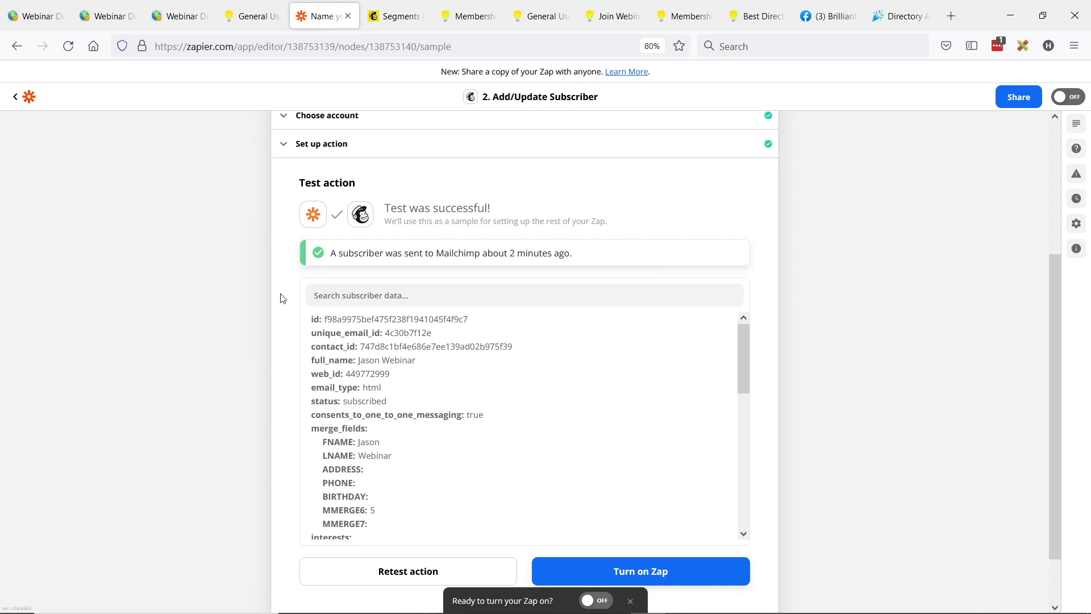
scroll(282, 297, up, 4)
scroll(258, 290, down, 5)
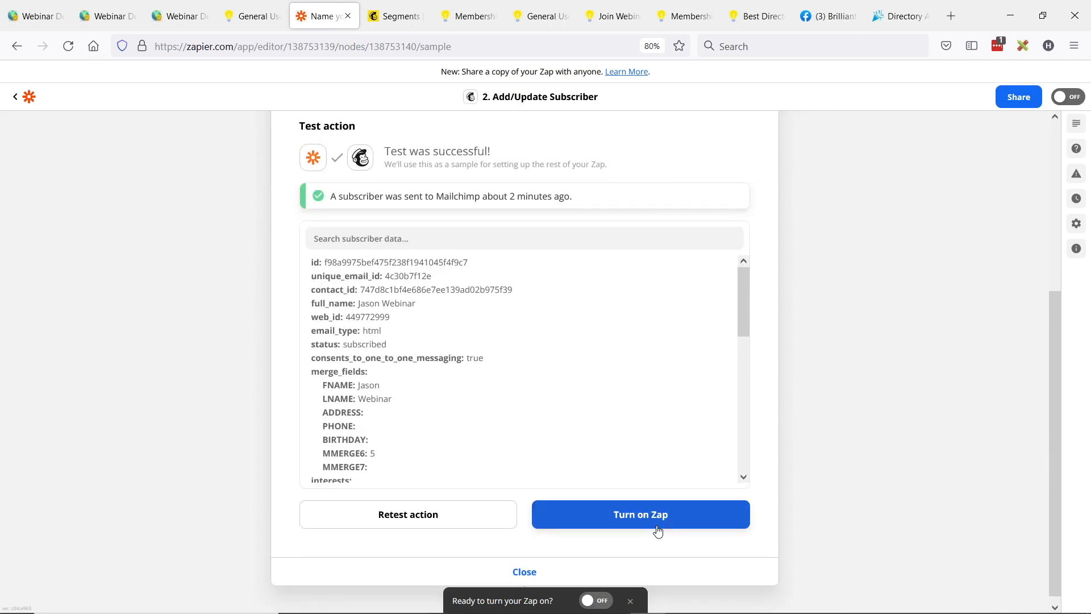
scroll(151, 226, up, 5)
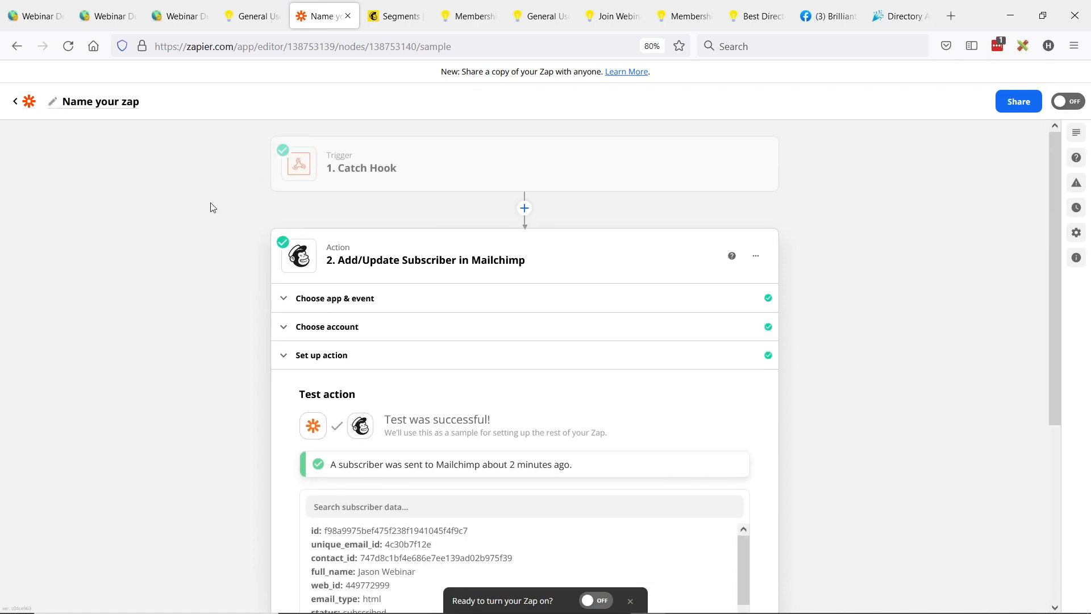
scroll(212, 206, down, 2)
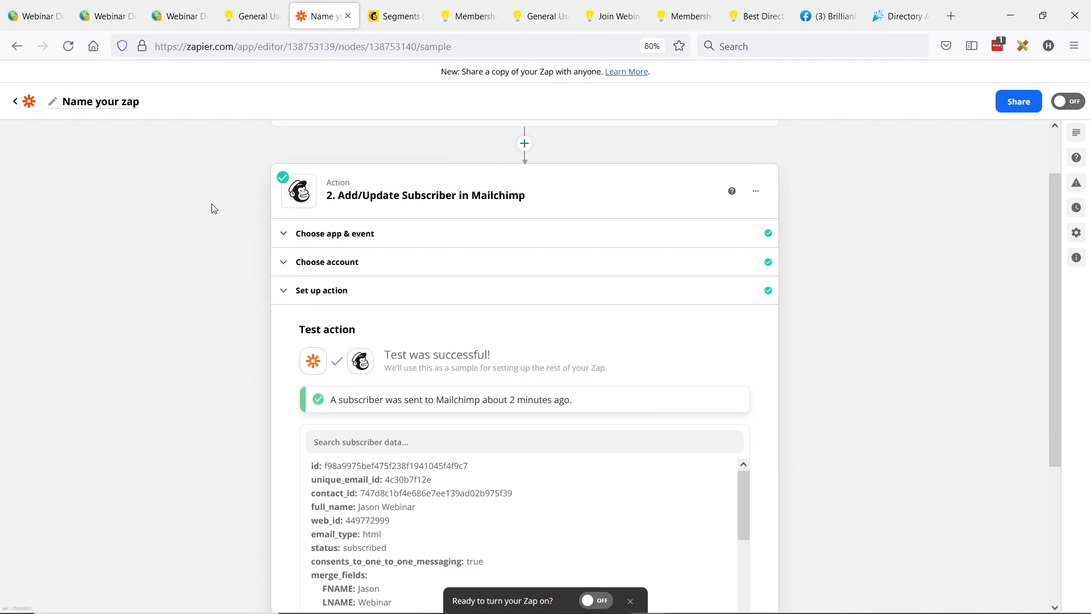
scroll(213, 208, up, 2)
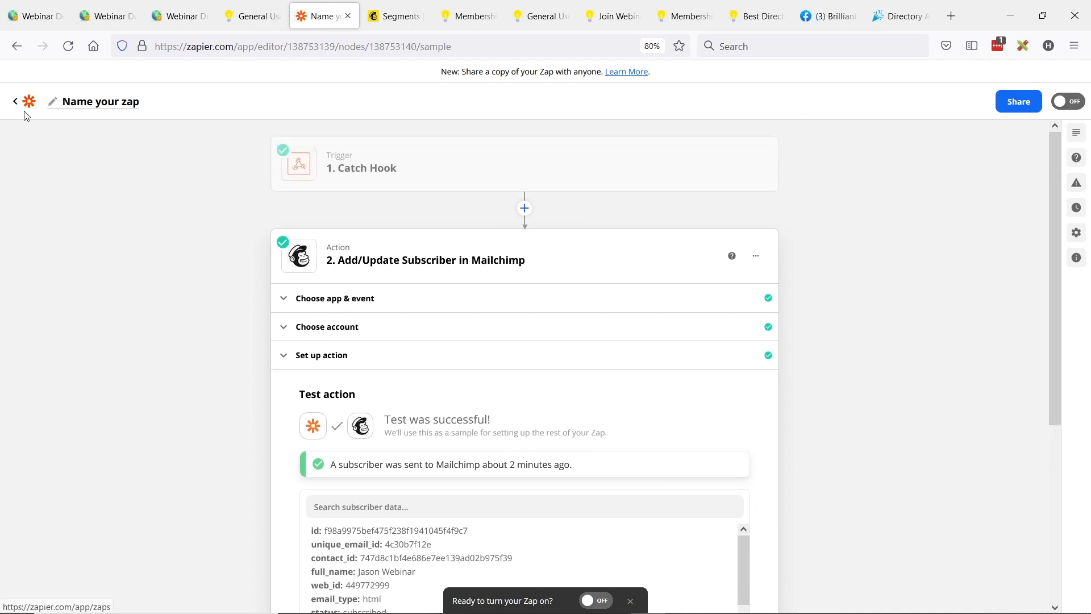
Step: On the directory website, continue past the signup confirmation and open the Contact Us page to review its form fields
click(242, 17)
scroll(564, 517, up, 3)
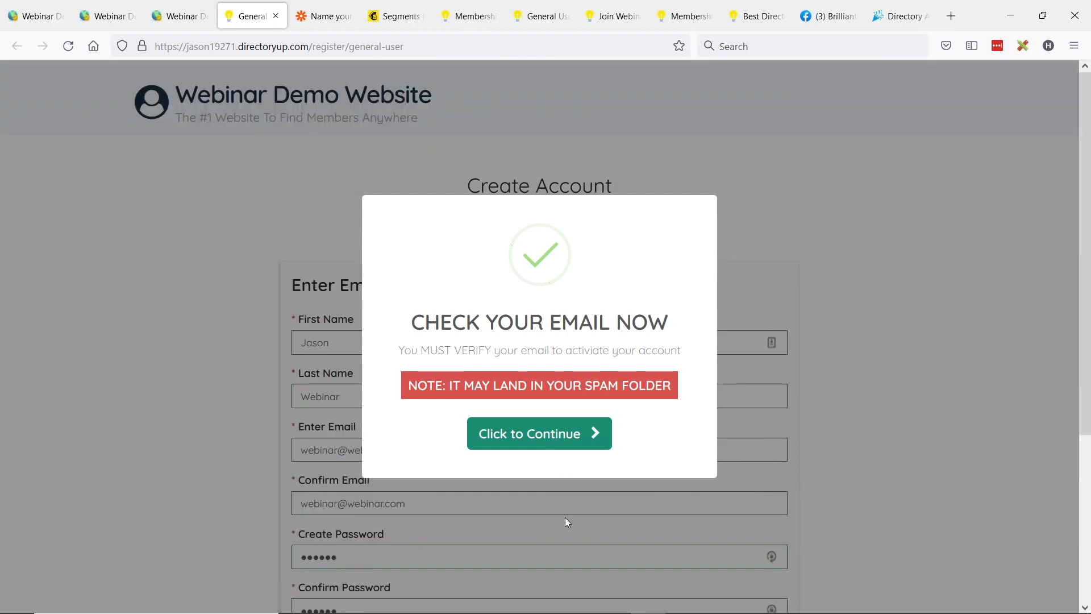
click(563, 435)
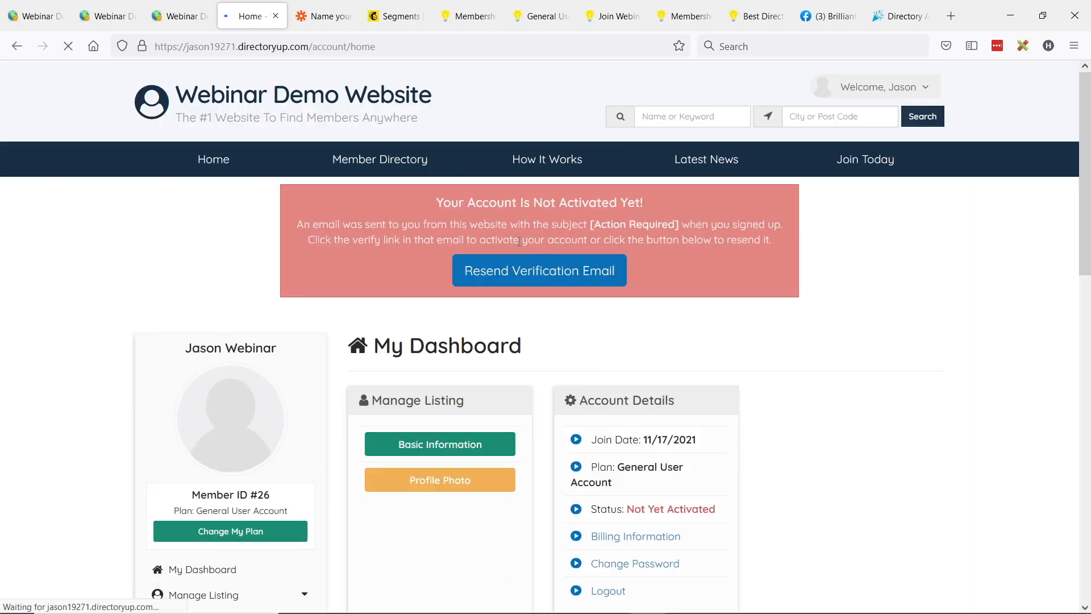
click(917, 95)
click(854, 420)
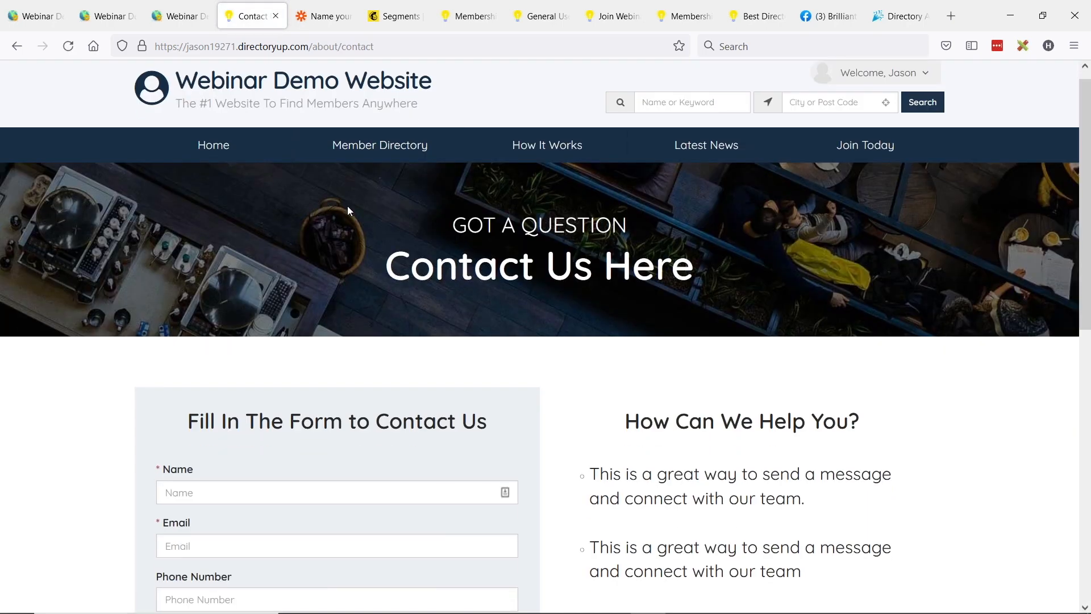
scroll(346, 206, down, 3)
scroll(268, 380, up, 4)
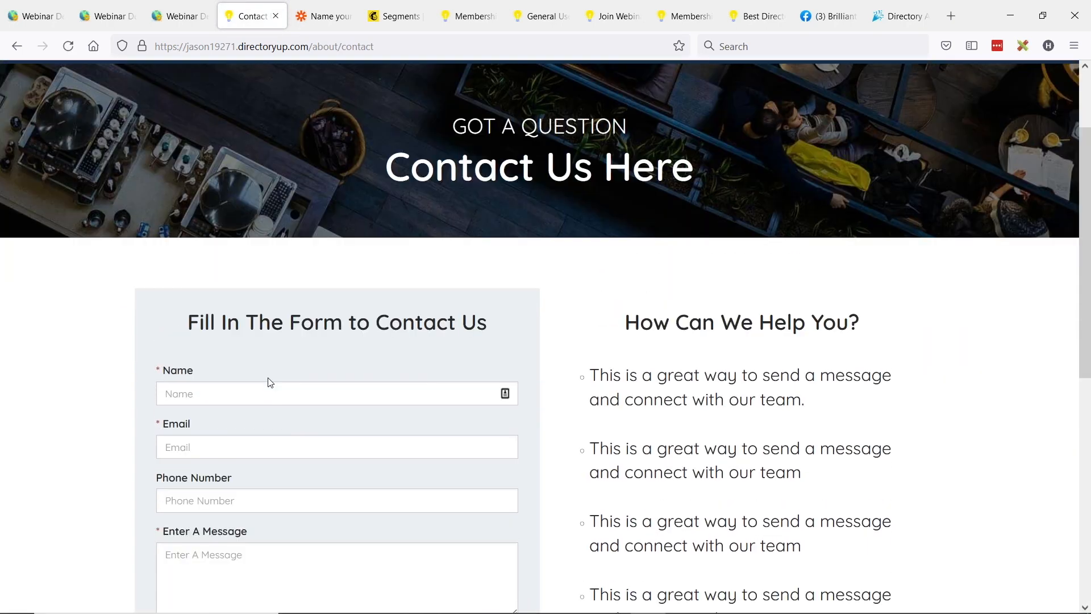
scroll(232, 391, down, 5)
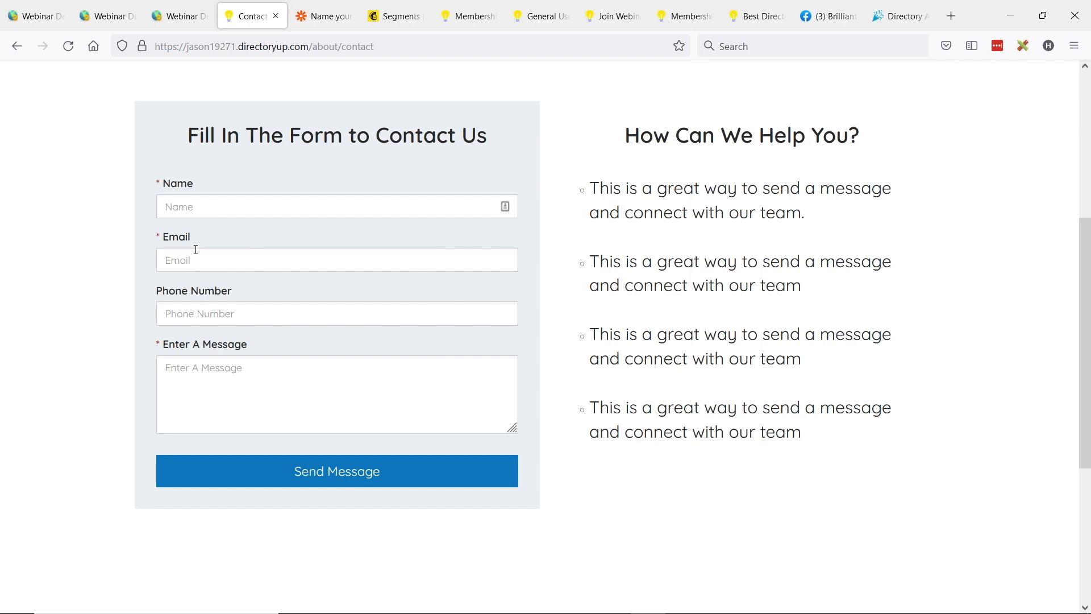
scroll(333, 302, up, 2)
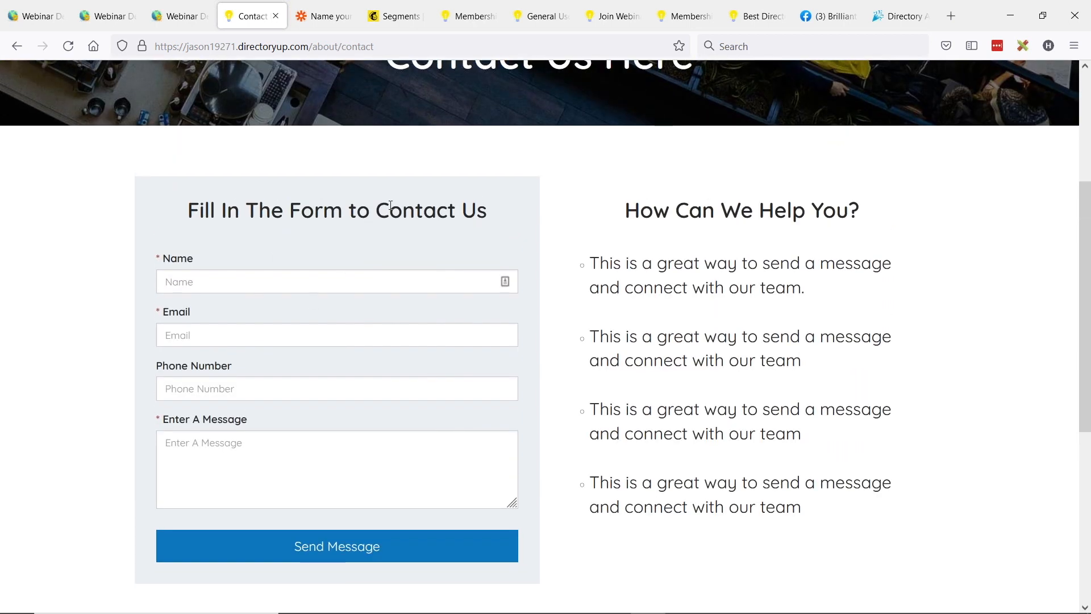
Step: Back in Zapier, create a new Zap triggered by Webhooks by Zapier with the Catch Hook event
click(323, 16)
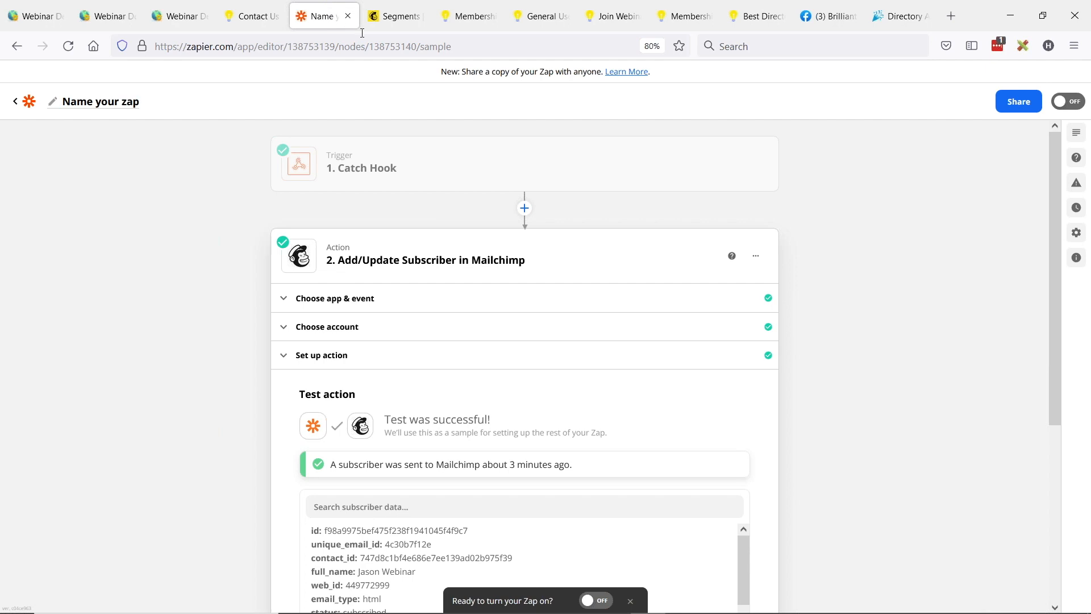
click(17, 112)
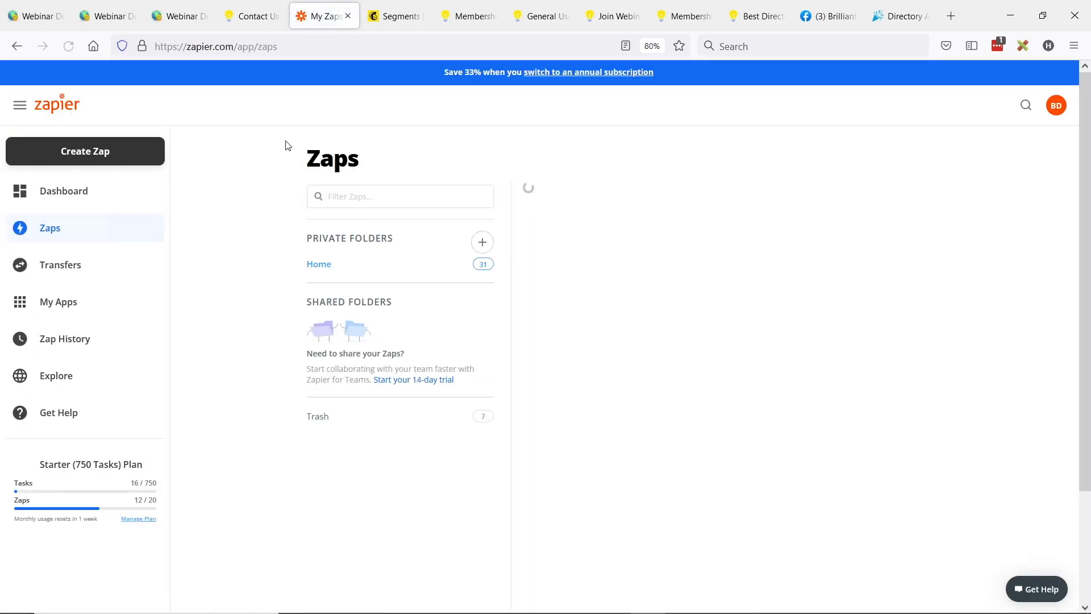
click(97, 149)
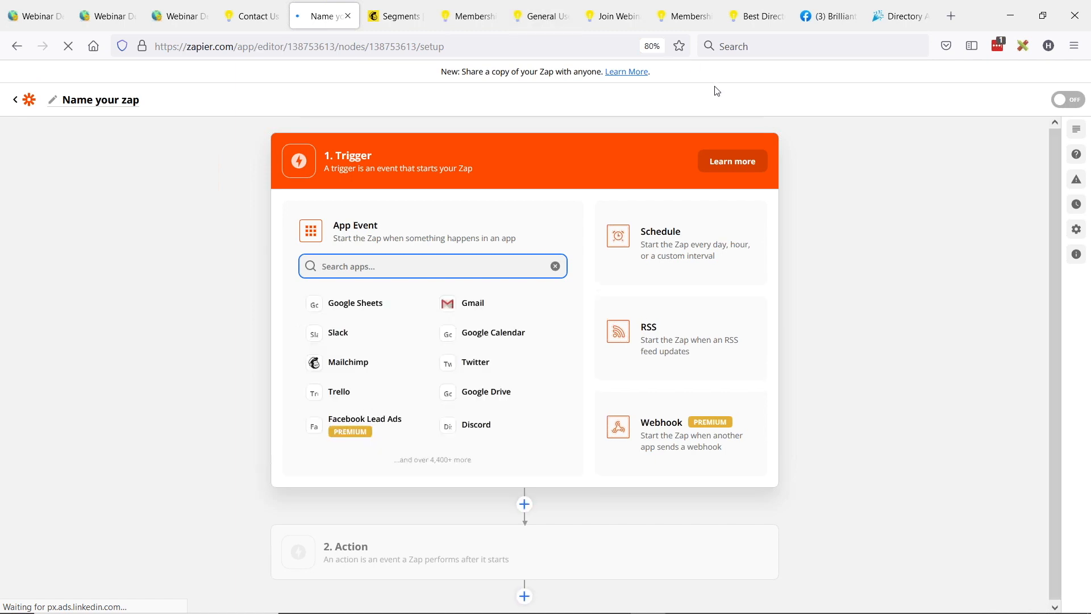
text(webhook)
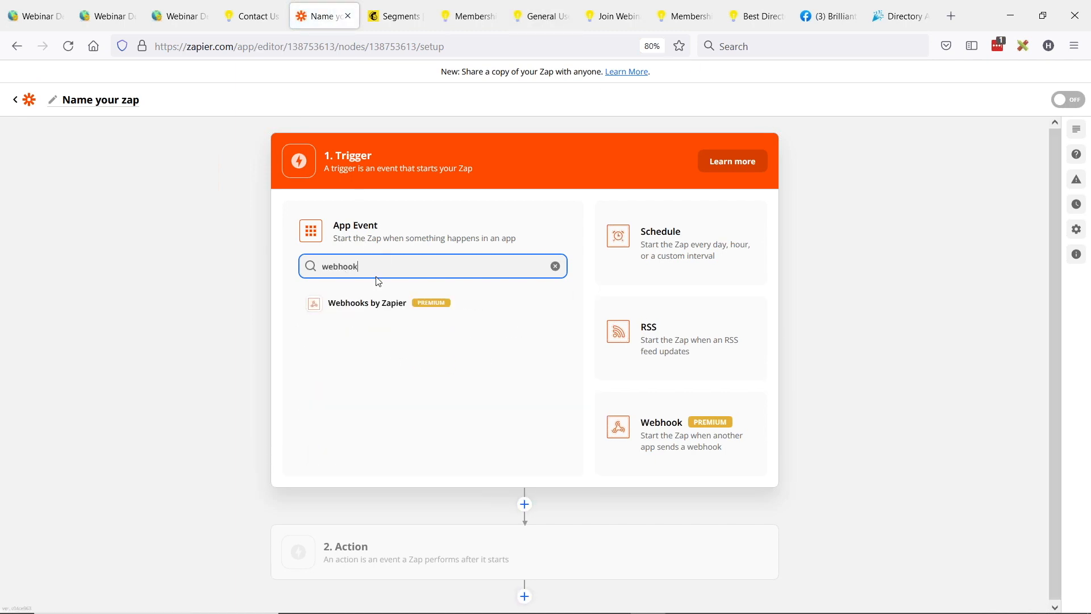
click(370, 305)
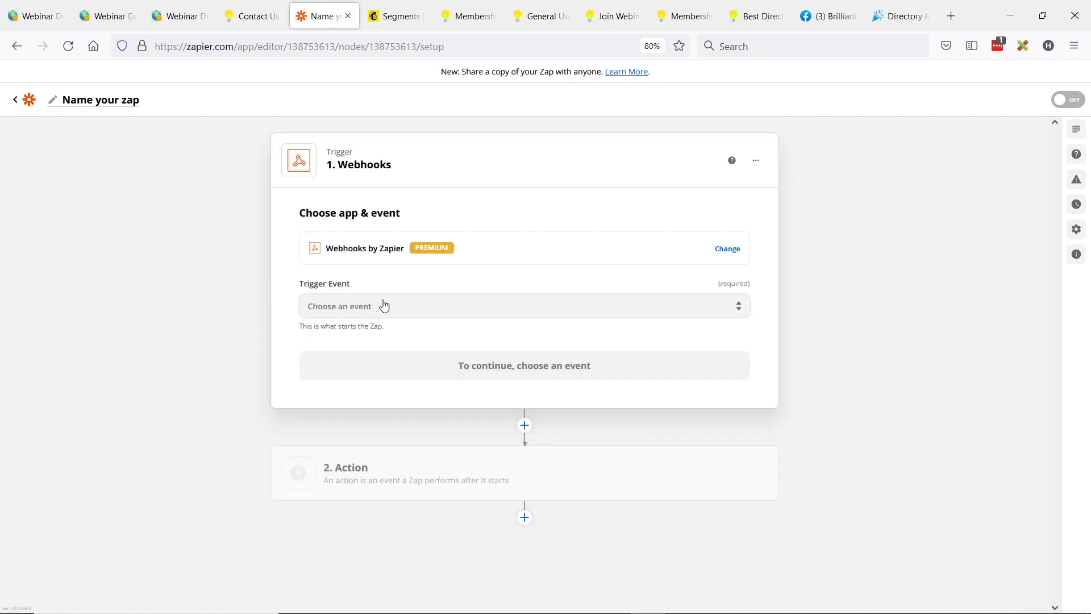
click(377, 302)
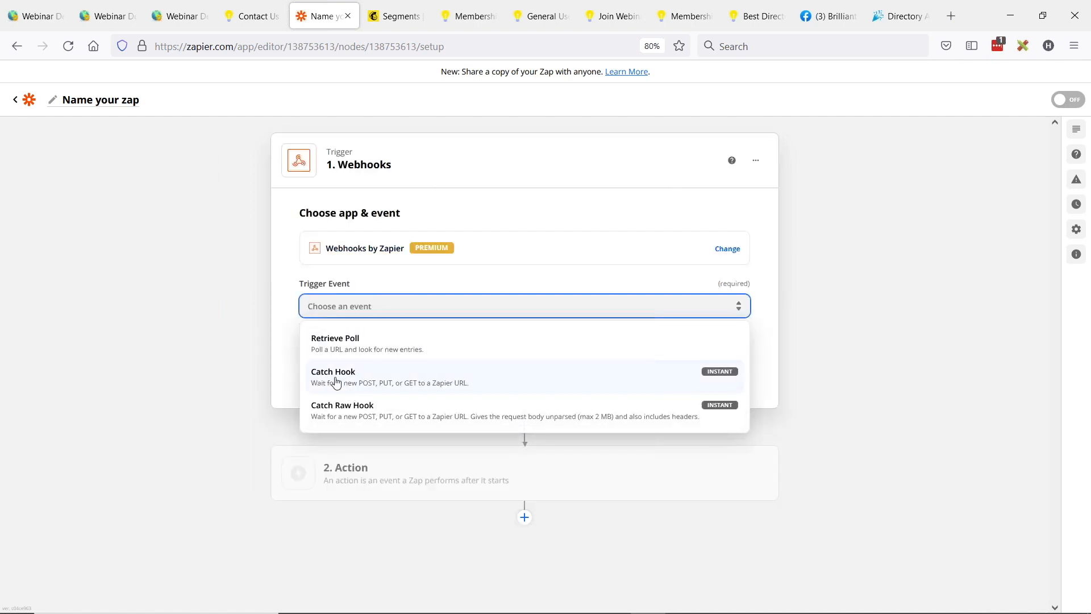
click(370, 383)
click(526, 371)
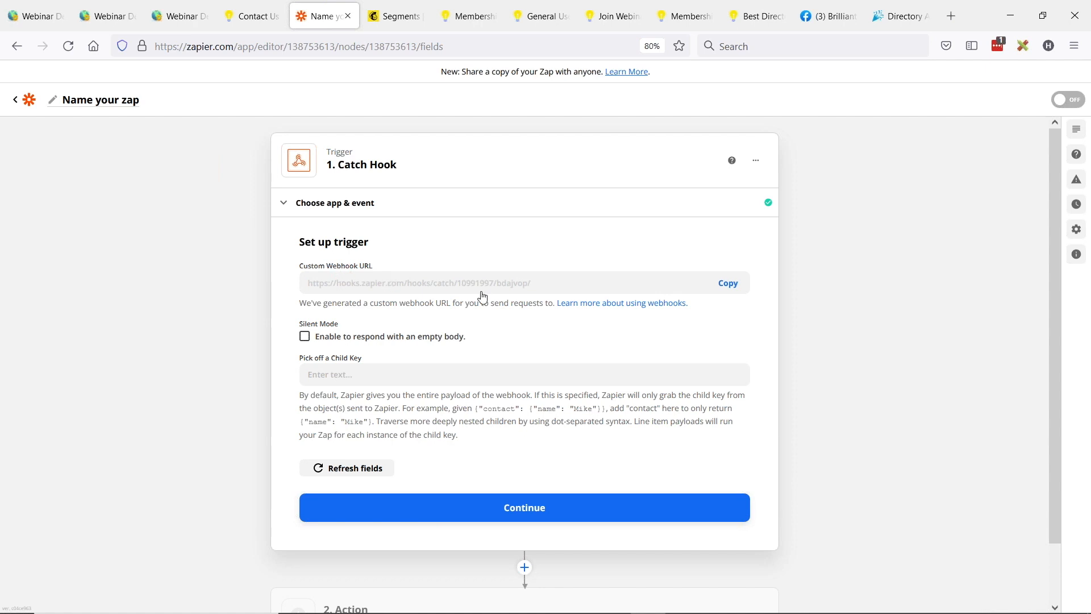
Step: Copy the Zap's custom webhook URL into the Contact Us Form Submitted event's webhook link in the directory admin
click(729, 284)
click(179, 17)
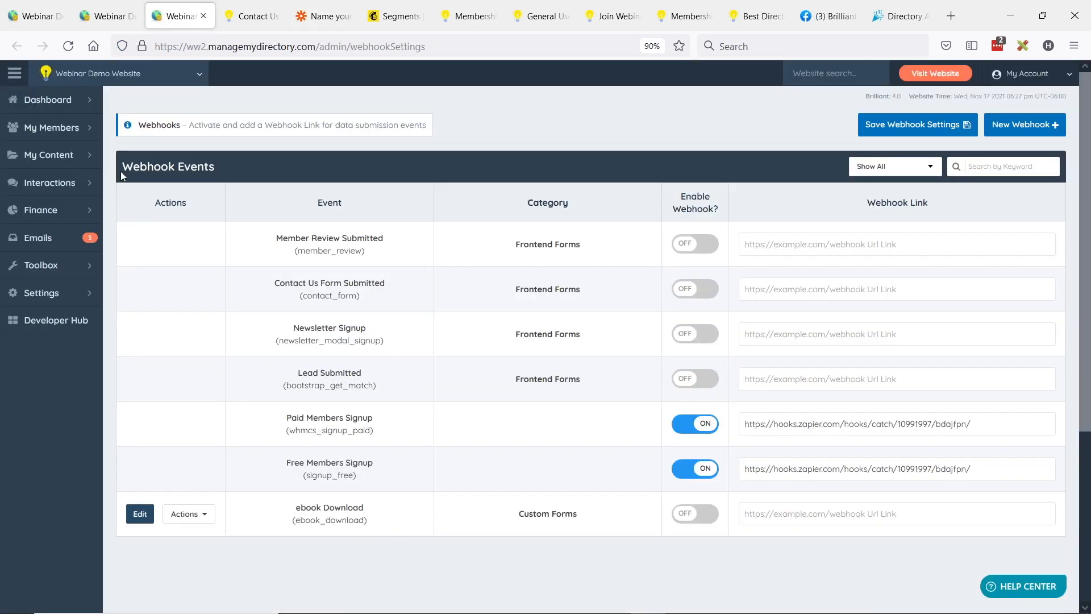
drag(272, 280, 381, 305)
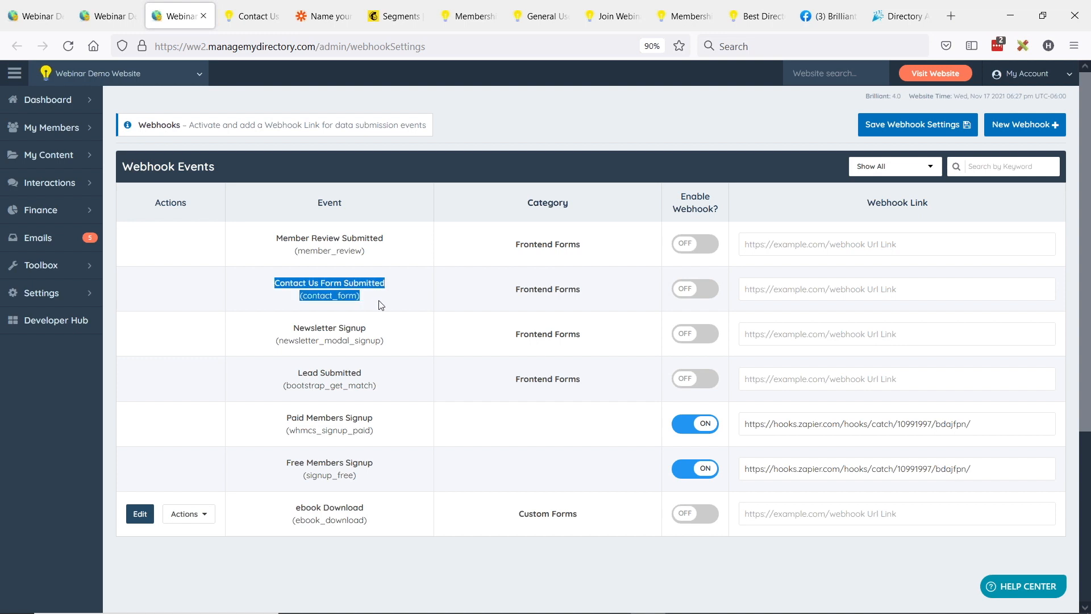
click(801, 288)
key(ctrl+v)
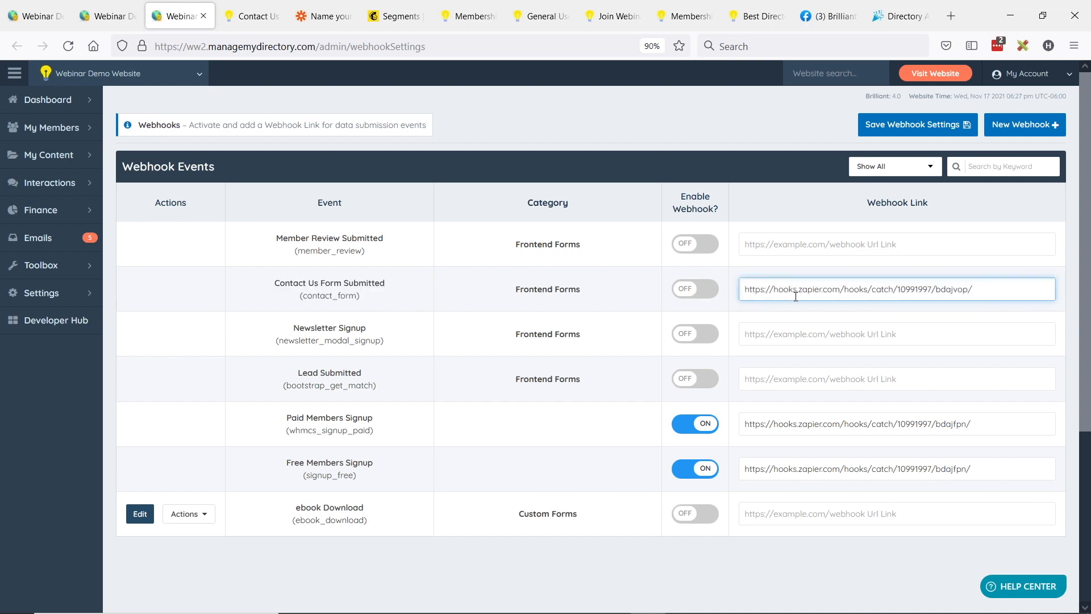
Step: Enable the Contact Us Form Submitted webhook and save the webhook settings
click(688, 291)
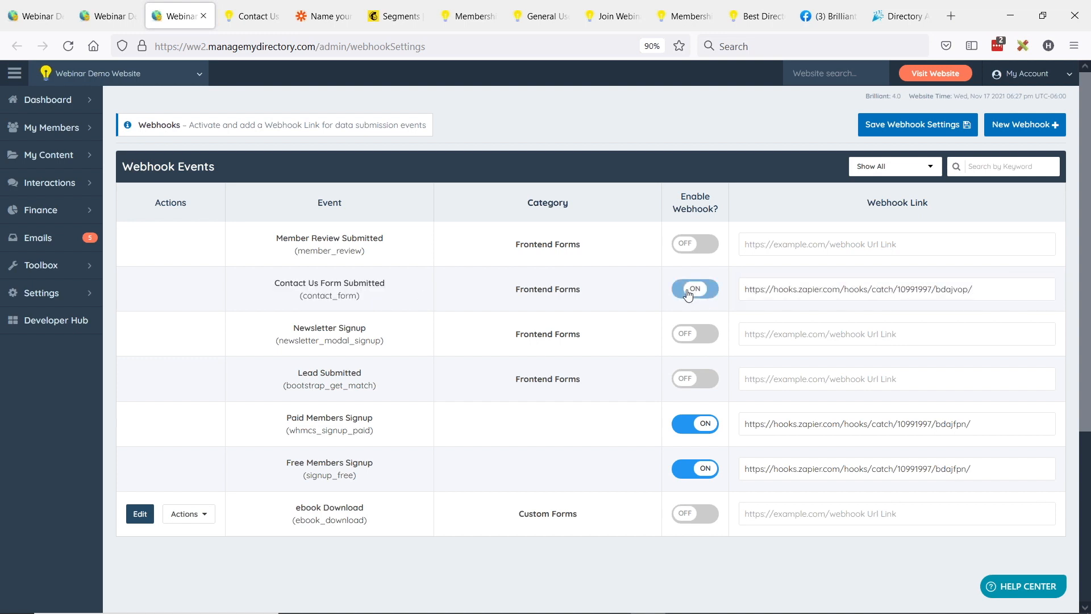
click(936, 126)
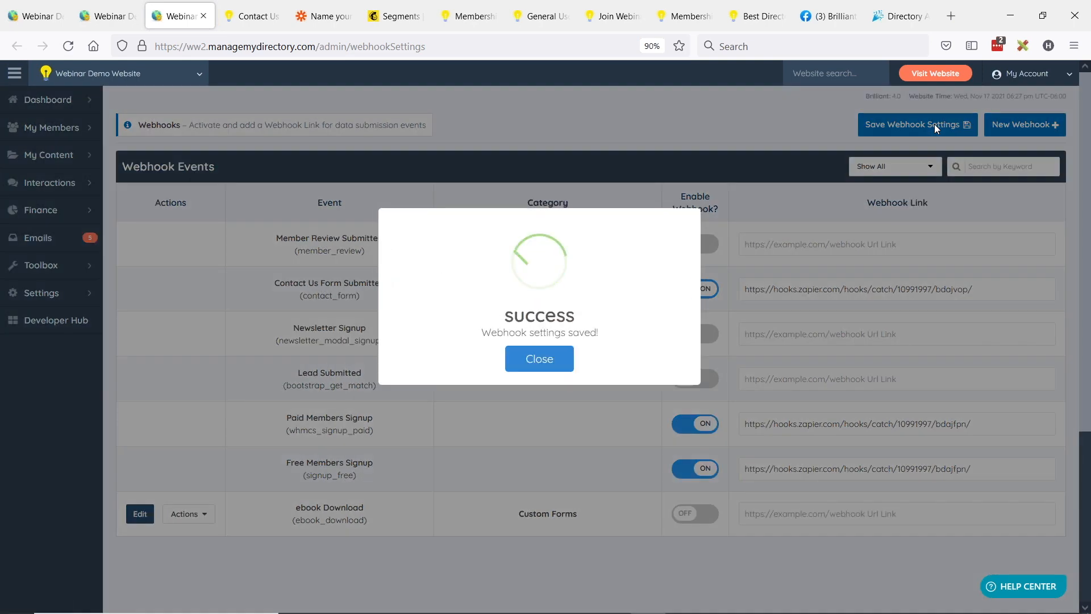
click(530, 370)
Step: Return to the new Zap in Zapier and continue the Catch Hook setup to the trigger test
drag(315, 8, 248, 10)
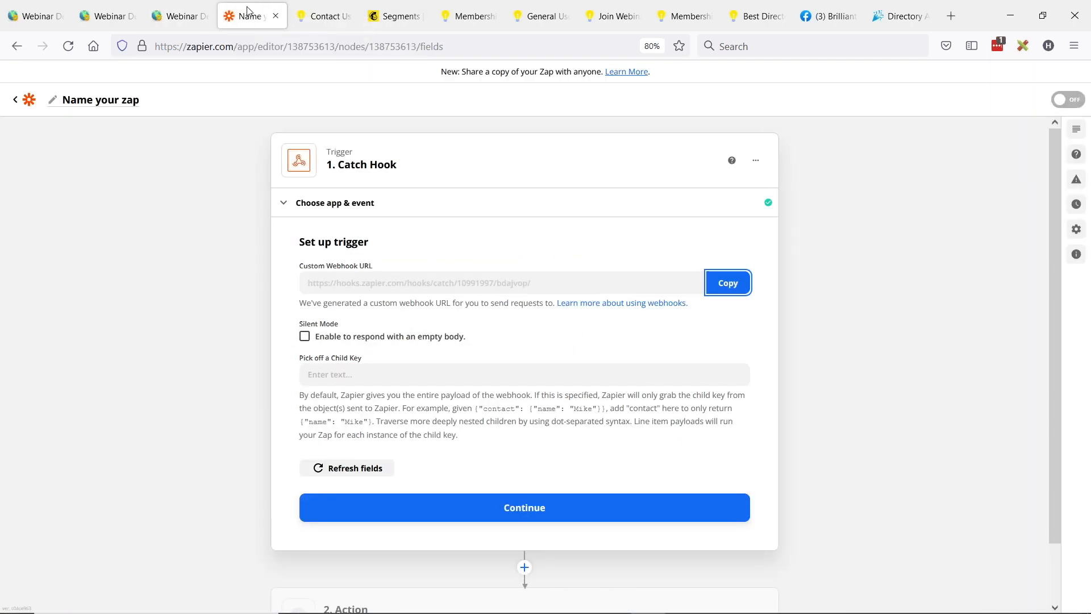
click(534, 516)
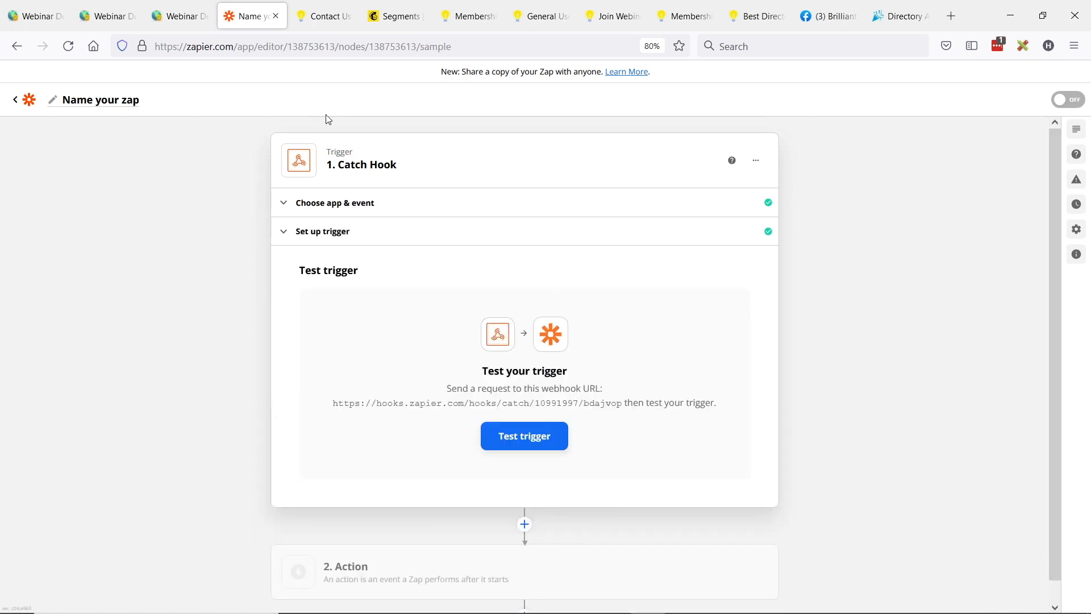
Step: In Mailchimp, open the contact in the General User Accounts segment and copy its email address
click(392, 17)
click(94, 166)
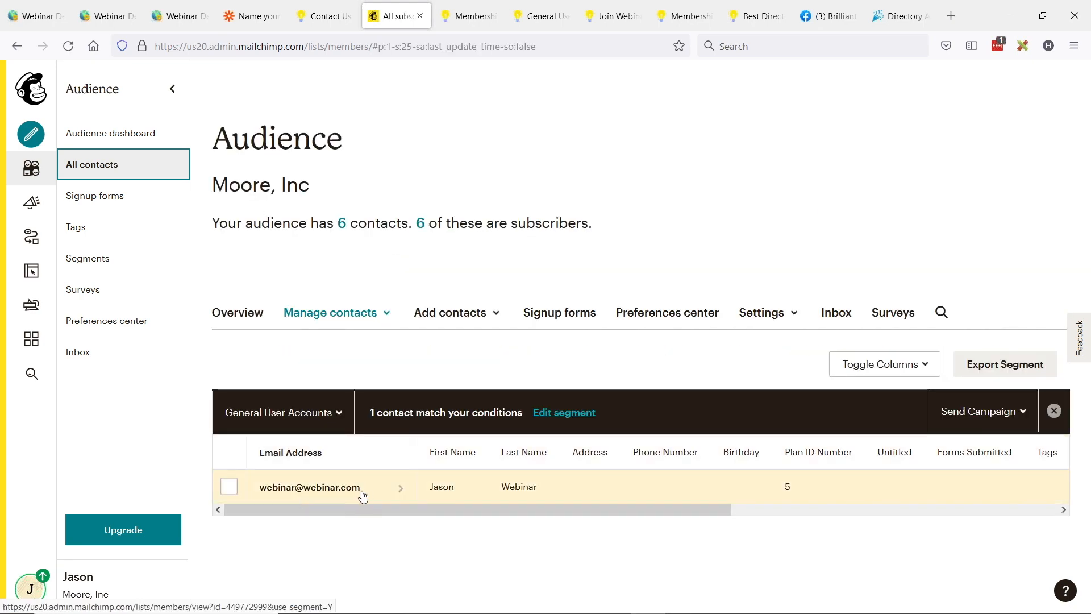
click(280, 489)
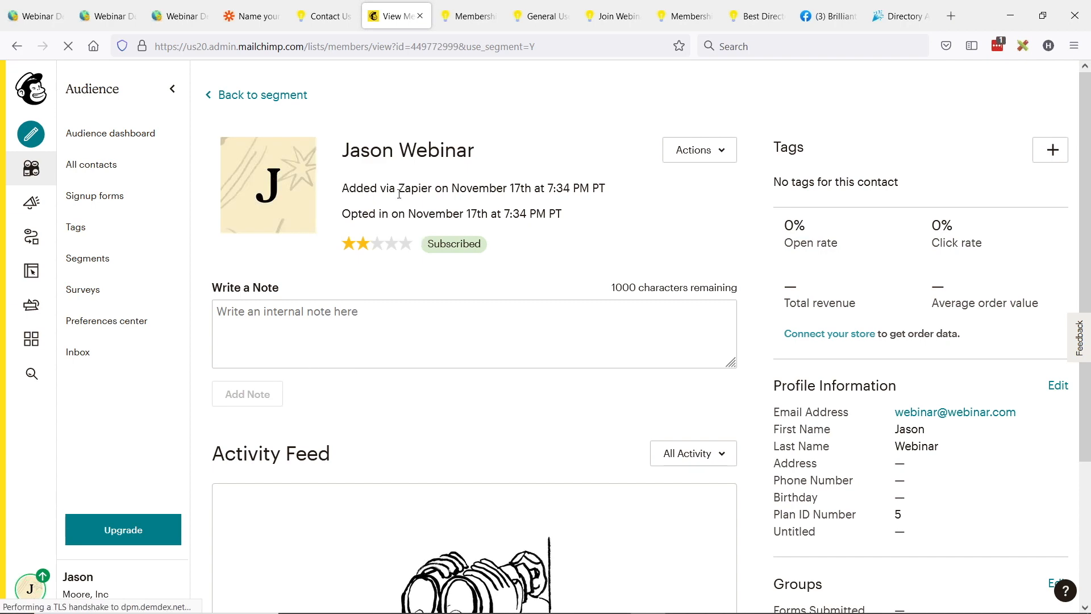
drag(1016, 414, 896, 420)
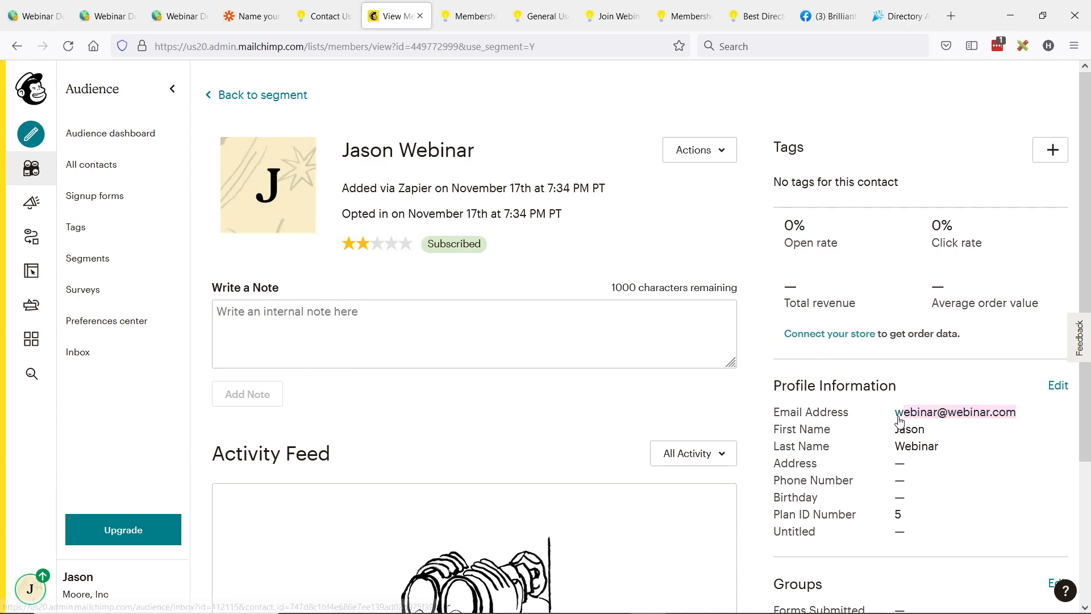
Step: Switch to the directory website's Contact Us form, enter the first name, and paste the copied contact's email
click(260, 9)
click(323, 16)
click(199, 280)
text(Jason Webinar)
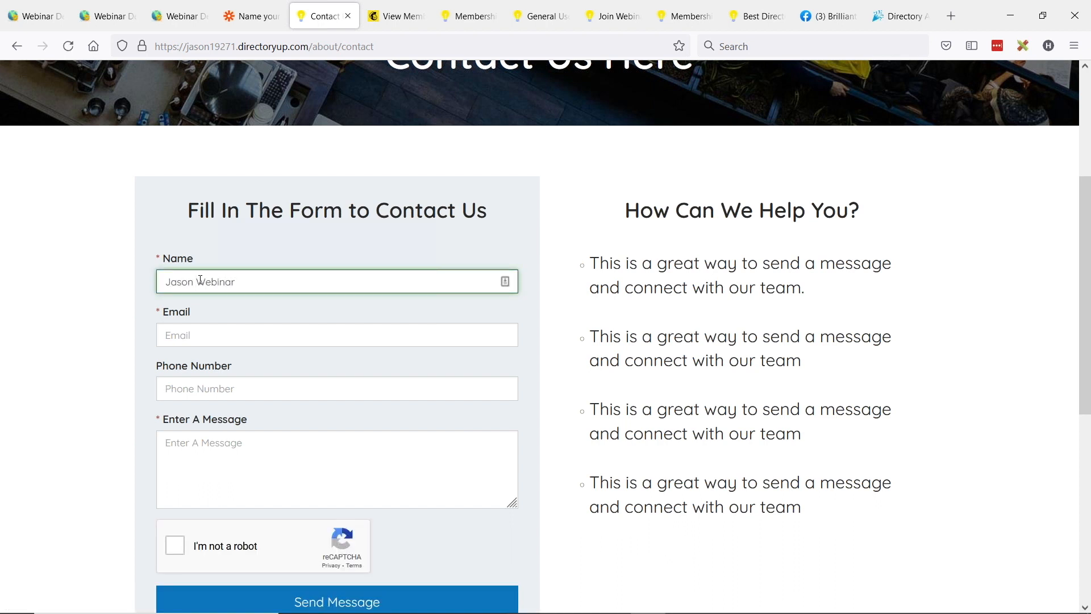
click(214, 340)
key(ctrl+v)
double_click(220, 282)
key(BackSpace)
Step: Enter a phone number and the message "This is my message" in the Contact Us form, and complete the reCAPTCHA check
click(220, 388)
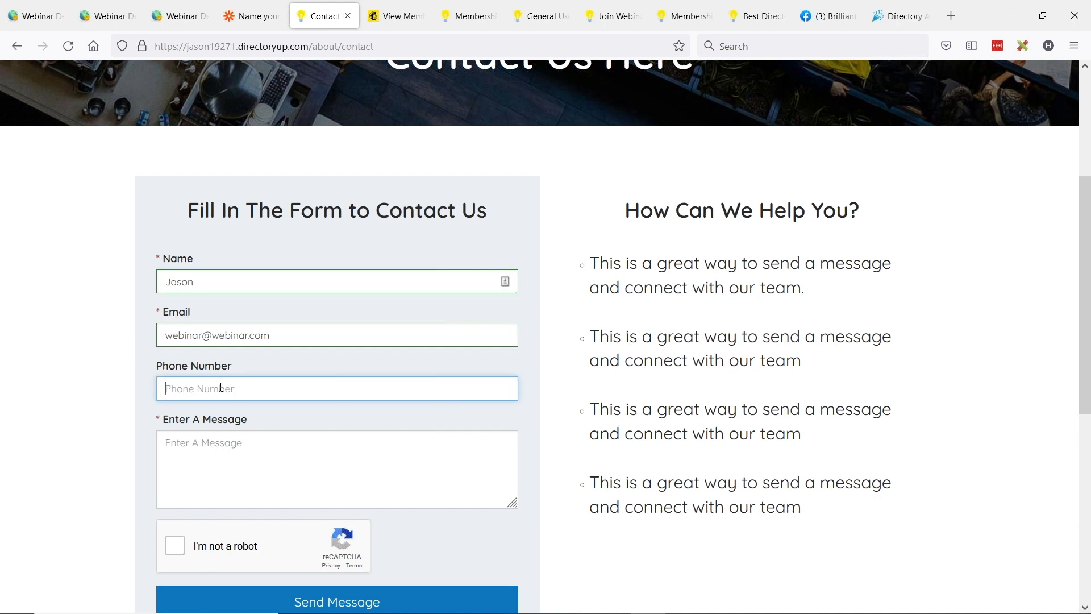
text(310-555-5555)
click(254, 441)
text(This is my message)
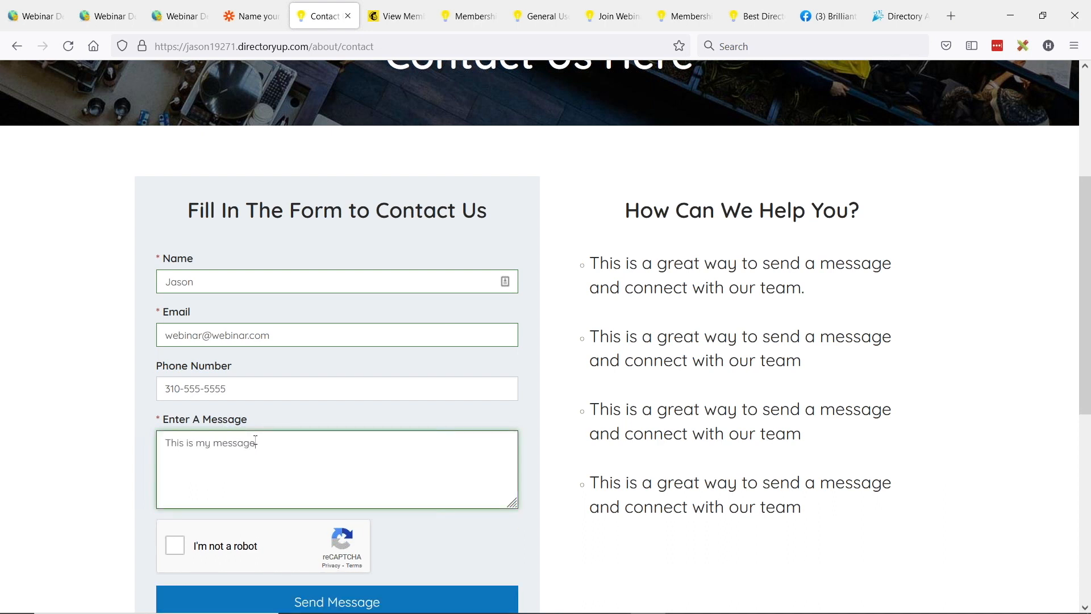
click(174, 547)
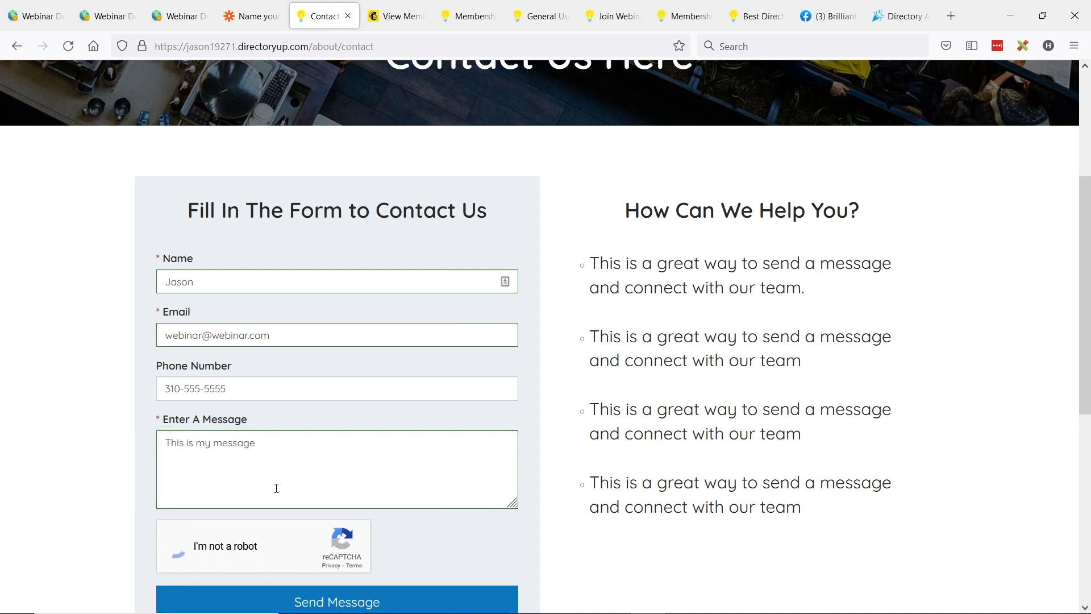
Step: Submit the Contact Us form and run the Catch Hook trigger test in Zapier
click(324, 602)
scroll(364, 495, up, 3)
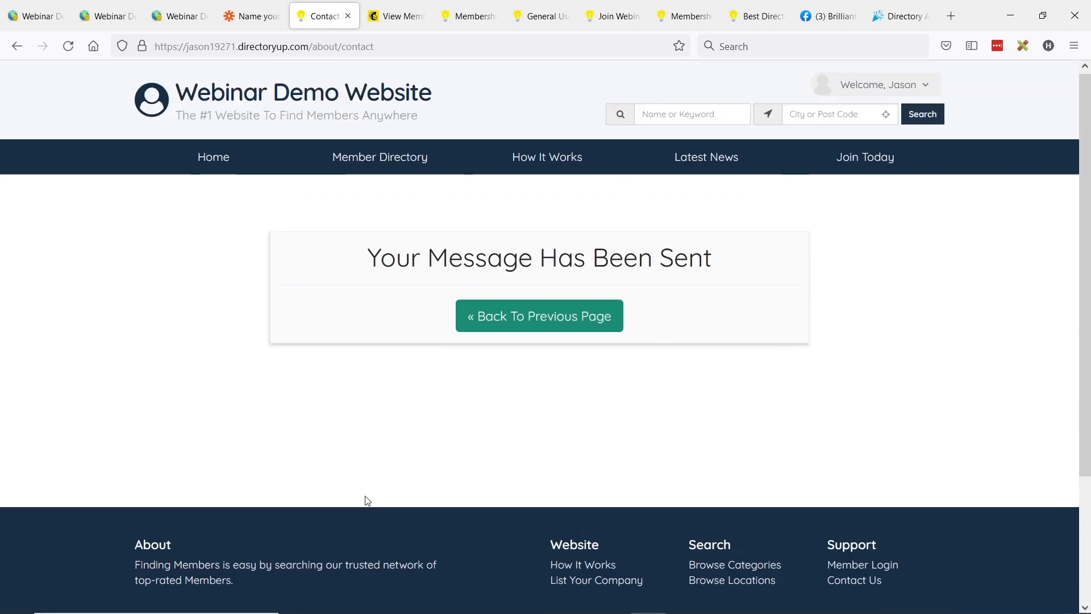
click(260, 16)
click(536, 448)
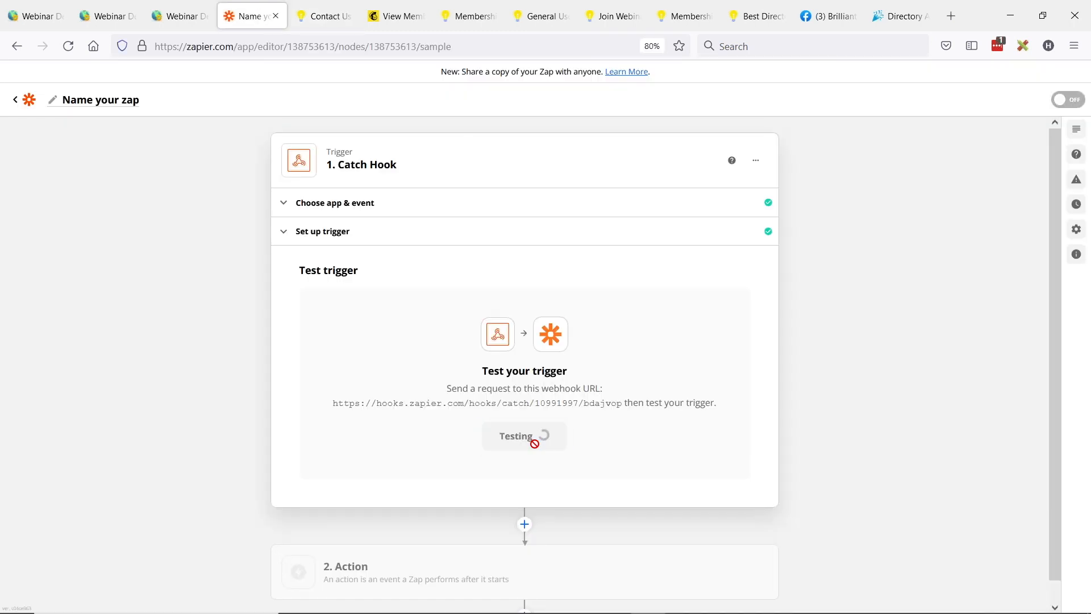
Step: Examine the caught request's form name, inquiry email, comments and remaining submitted fields
scroll(477, 248, down, 2)
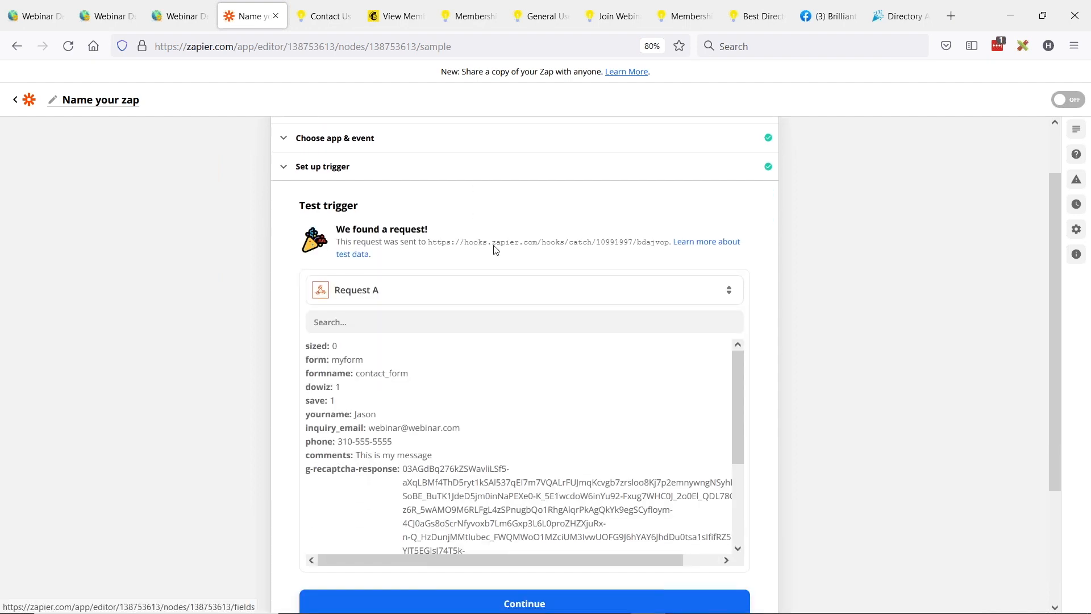
drag(356, 376, 419, 377)
drag(370, 428, 479, 429)
scroll(483, 391, down, 3)
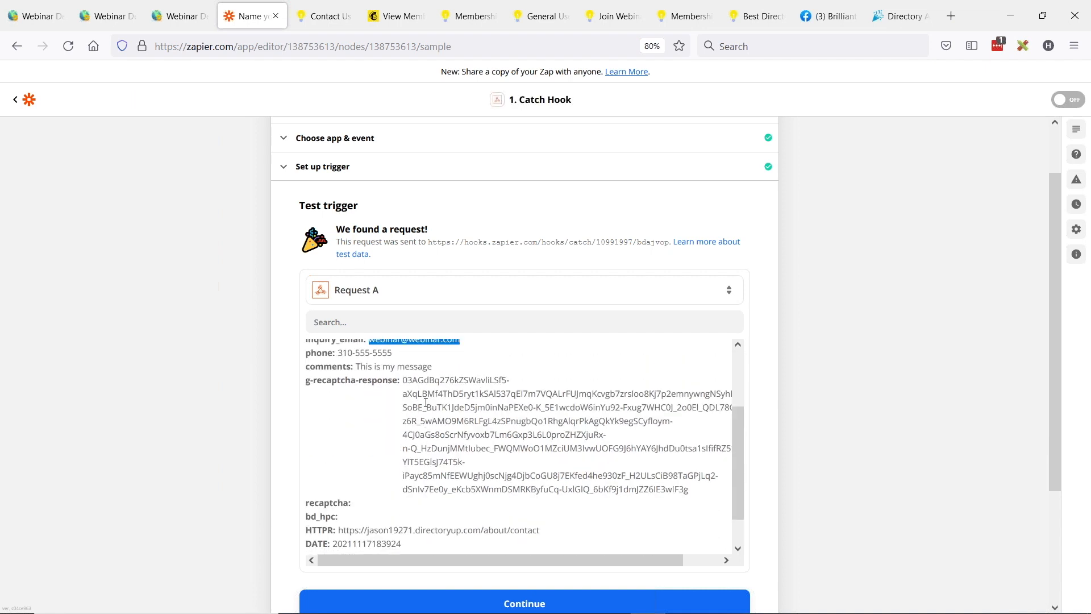
scroll(398, 386, up, 1)
drag(338, 385, 442, 397)
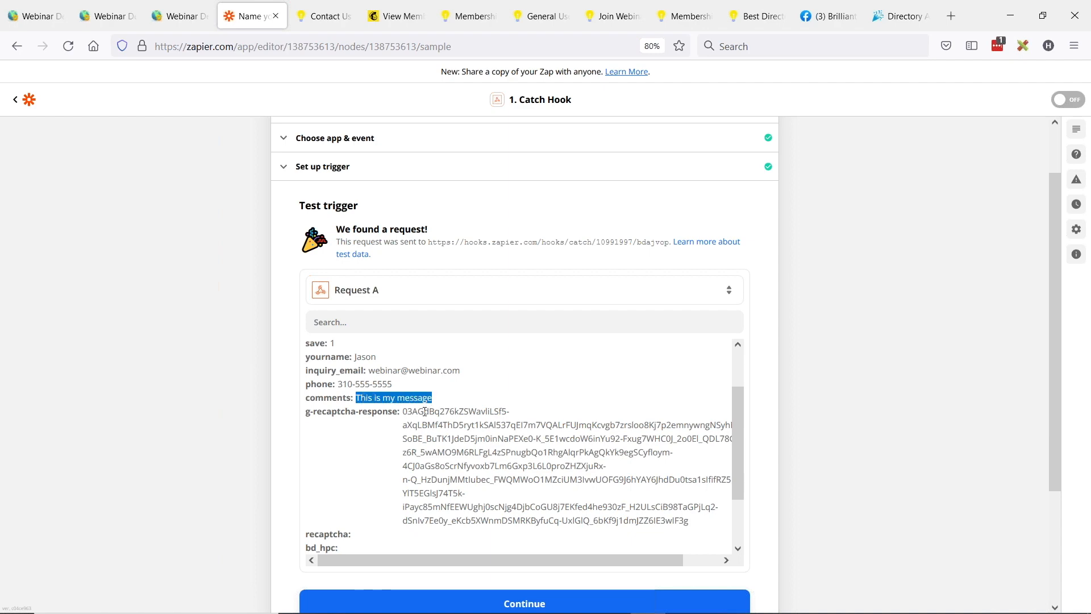
scroll(425, 411, down, 4)
scroll(241, 355, down, 3)
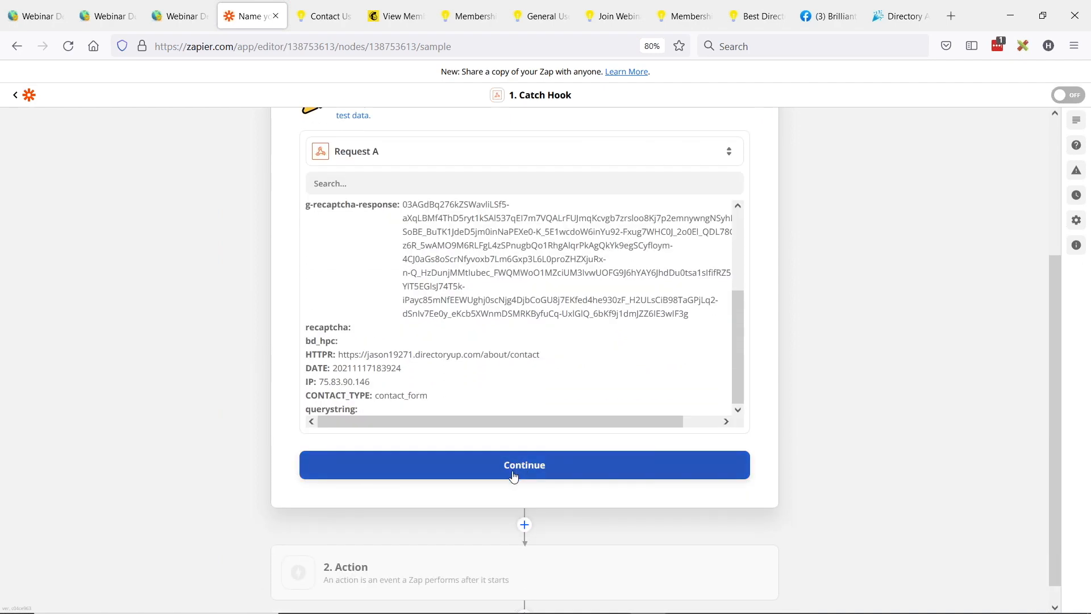
Step: Continue to the action step and set it to Mailchimp with the Add/Update Subscriber event
click(514, 475)
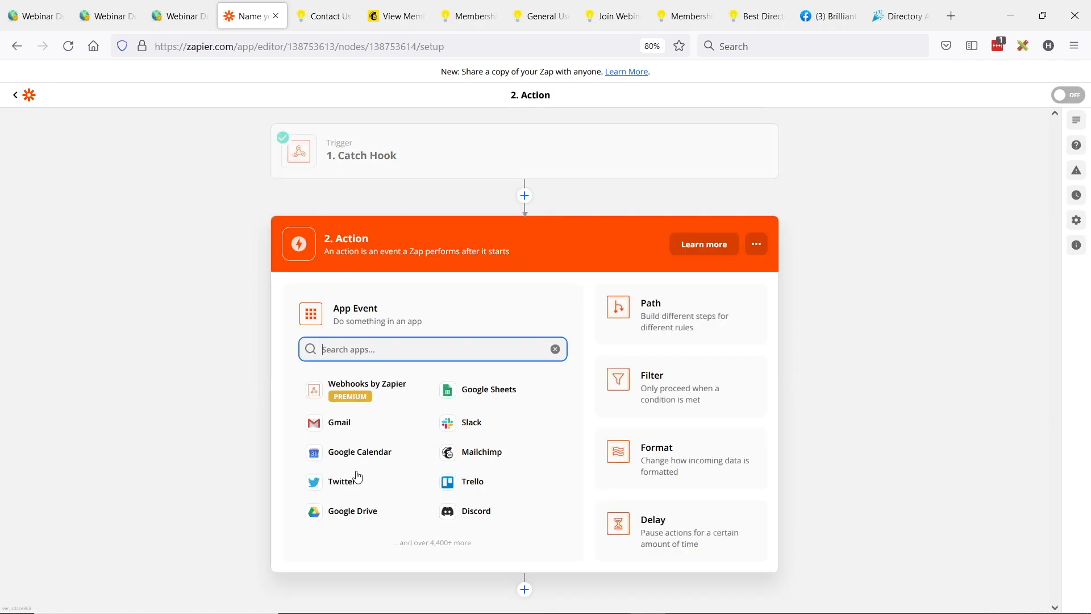
text(const)
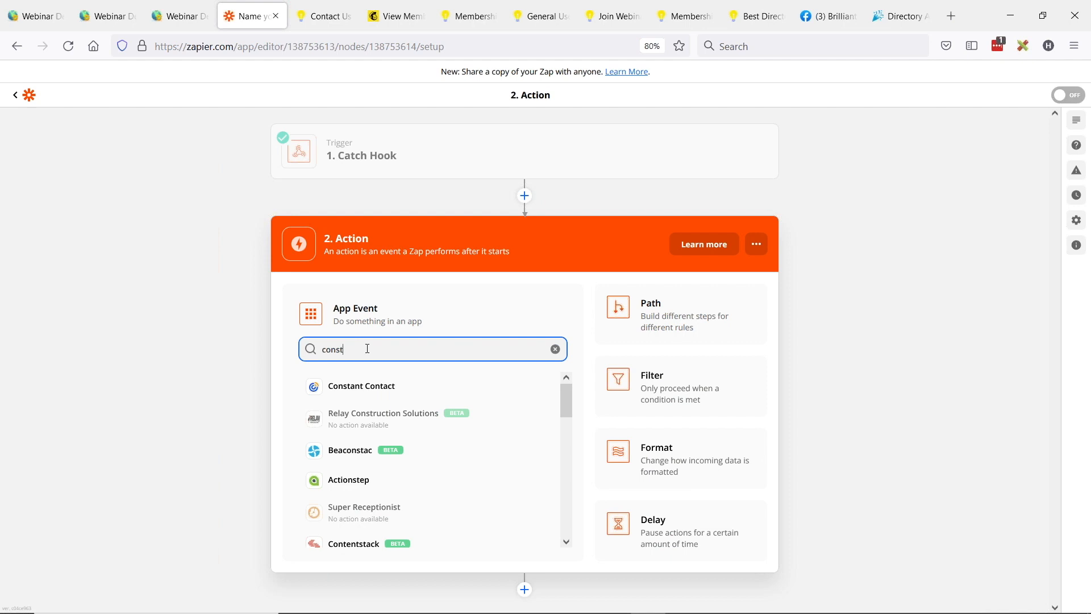
key(ctrl+a)
text(mail)
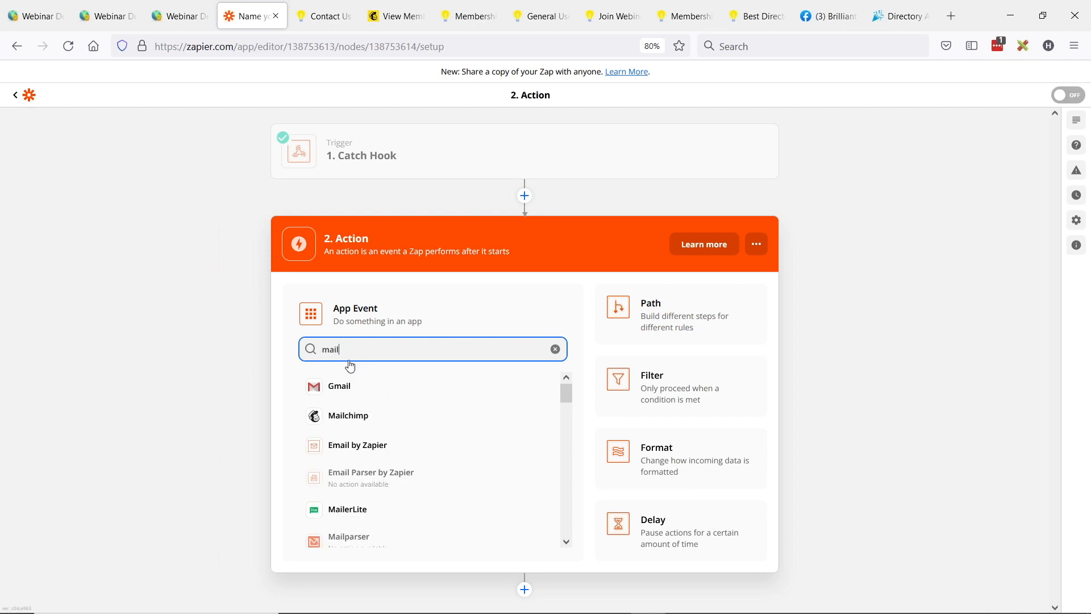
click(350, 416)
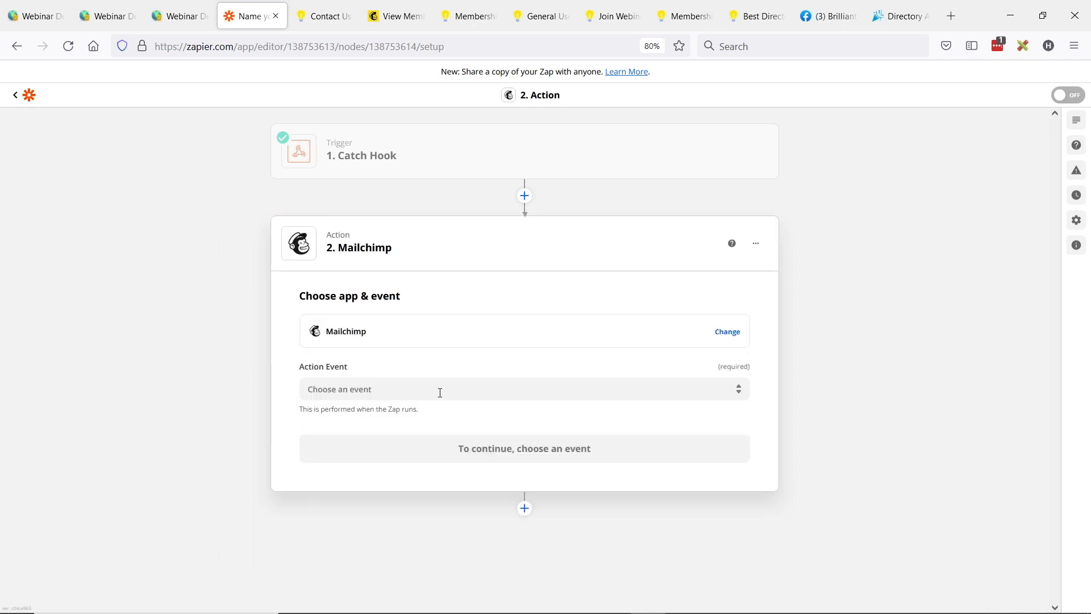
click(440, 391)
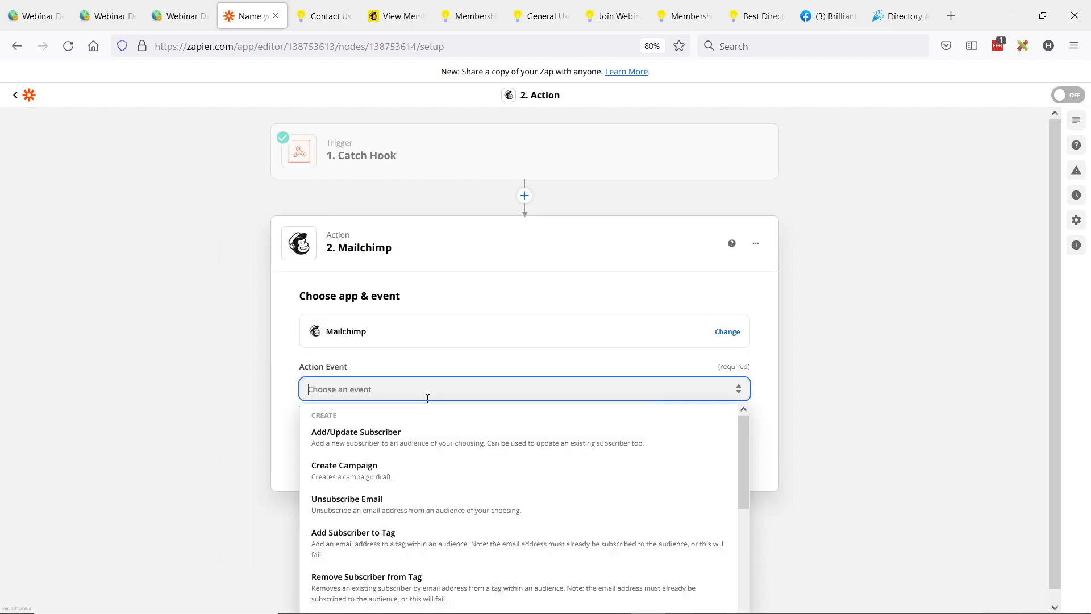
click(406, 440)
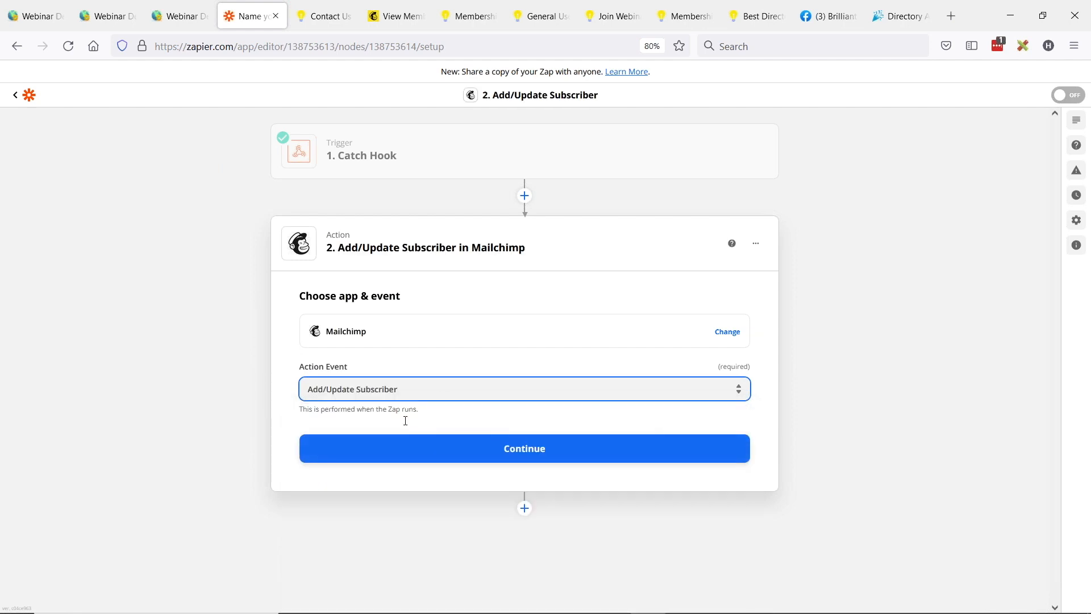
click(489, 453)
Step: Choose the Mailchimp Moore, Inc account and select Moore, Inc as the audience for the action
click(365, 371)
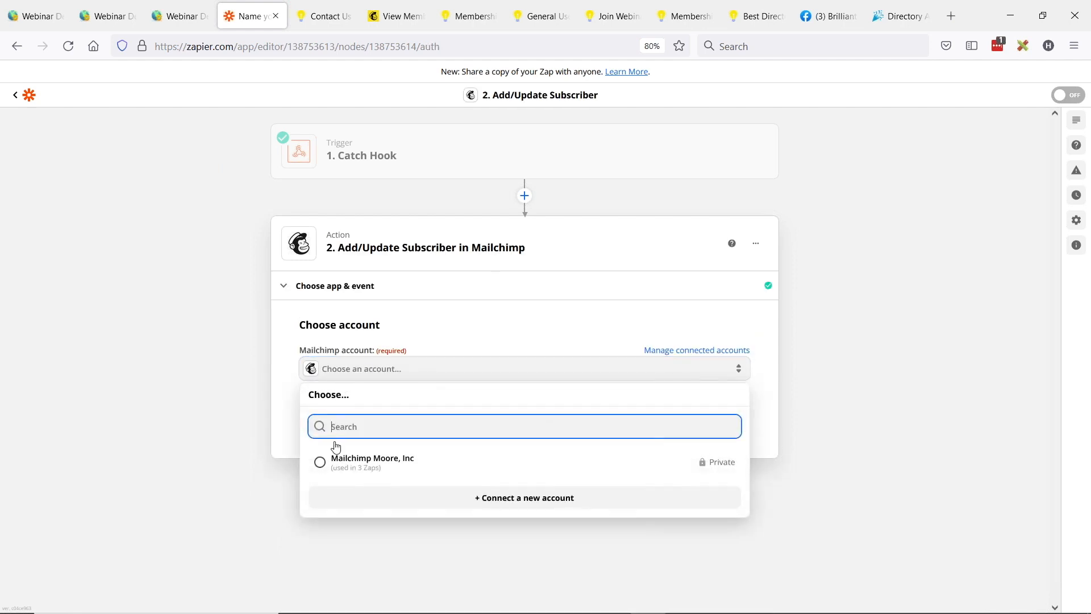
click(316, 461)
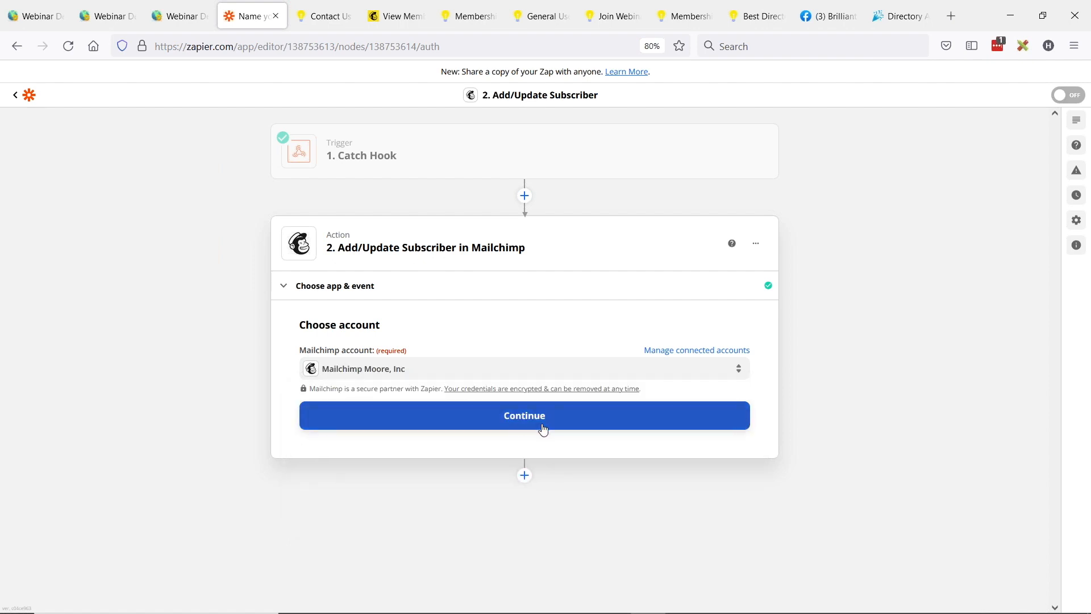
click(545, 429)
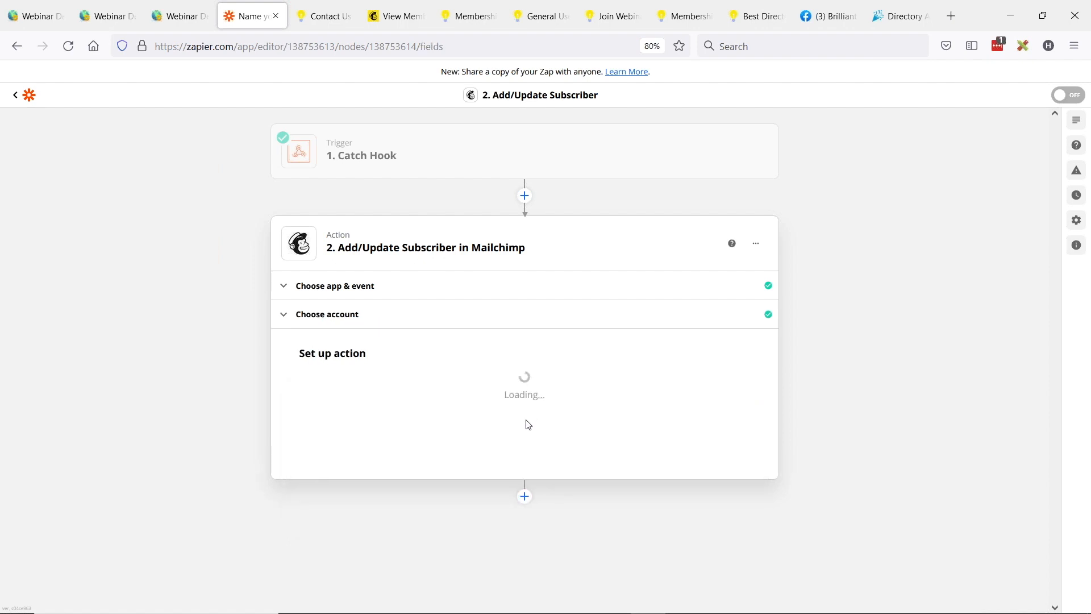
click(377, 395)
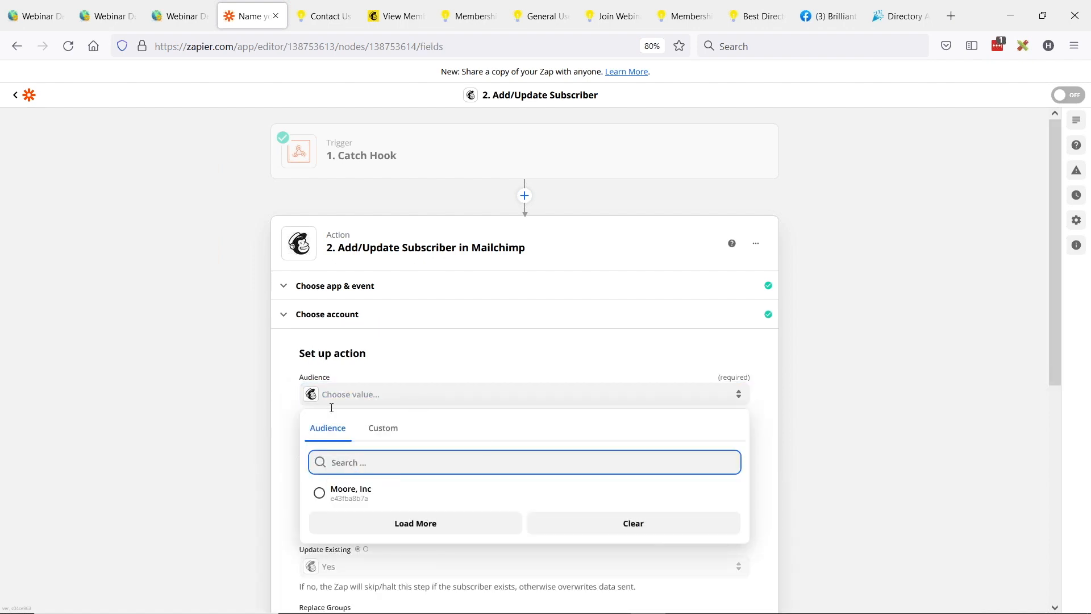
click(318, 493)
Step: Map the Subscriber Email field to the Catch Hook's Inquiry Email value
scroll(482, 419, down, 1)
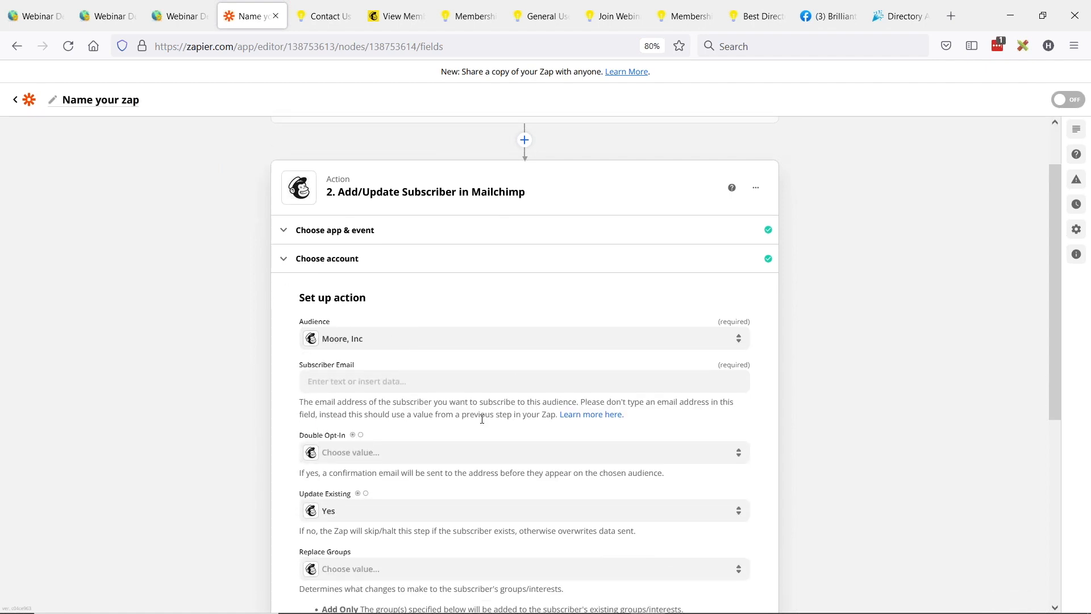
scroll(352, 366, down, 1)
mouse_move(357, 372)
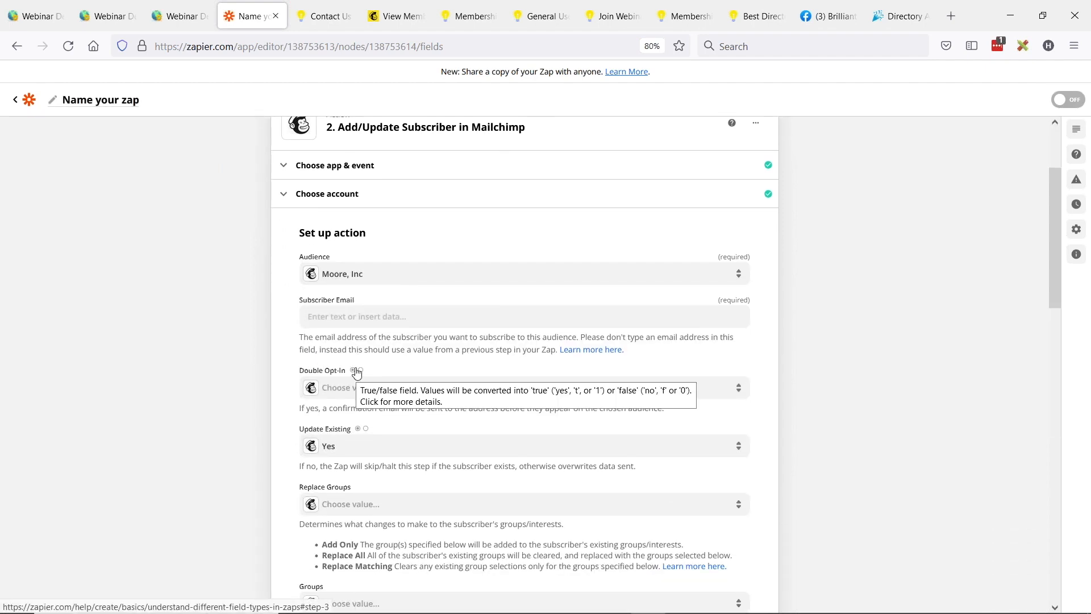
click(359, 318)
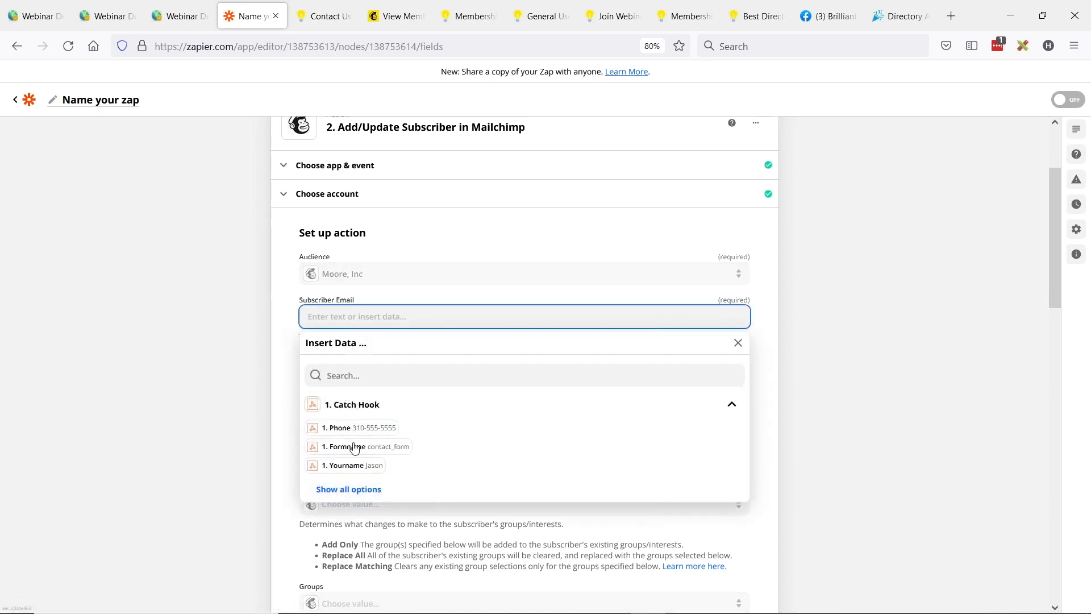
click(341, 498)
scroll(378, 481, down, 5)
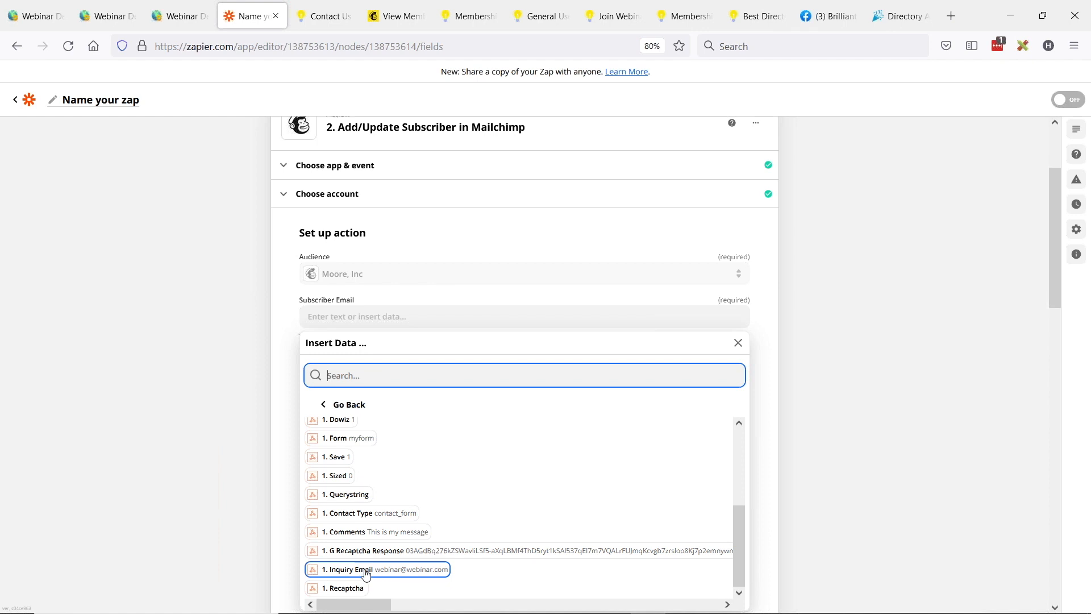
click(395, 571)
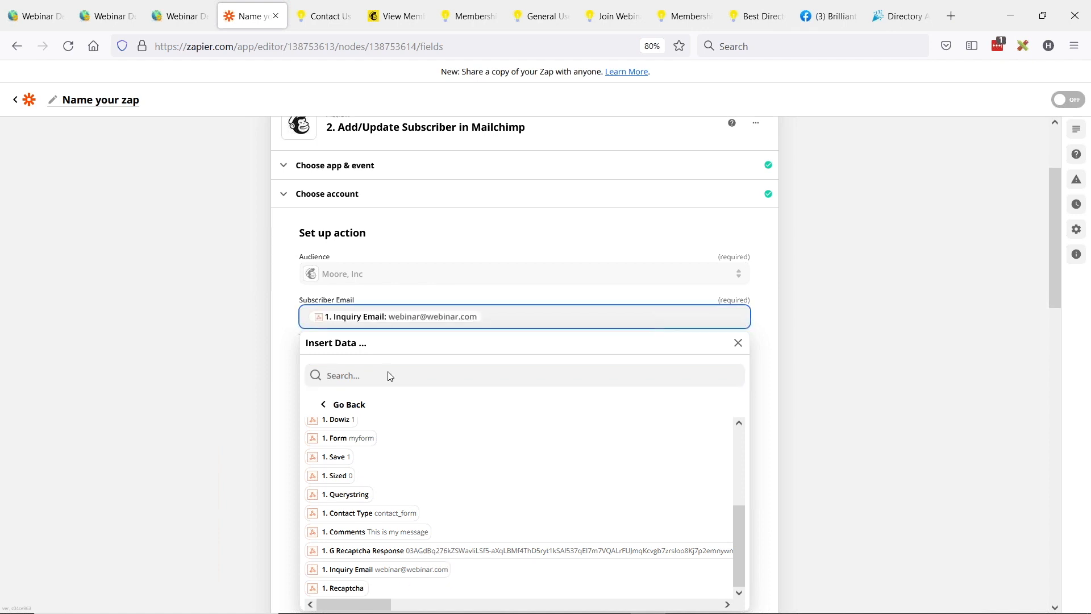
click(220, 386)
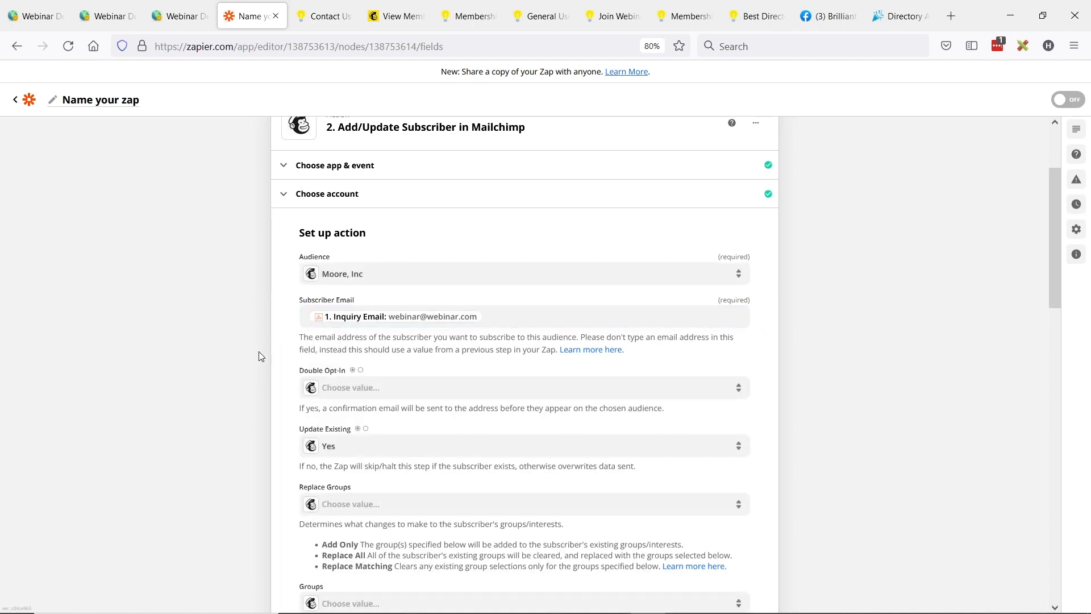
Step: Set Update Existing to Yes for the subscriber action
scroll(273, 364, down, 2)
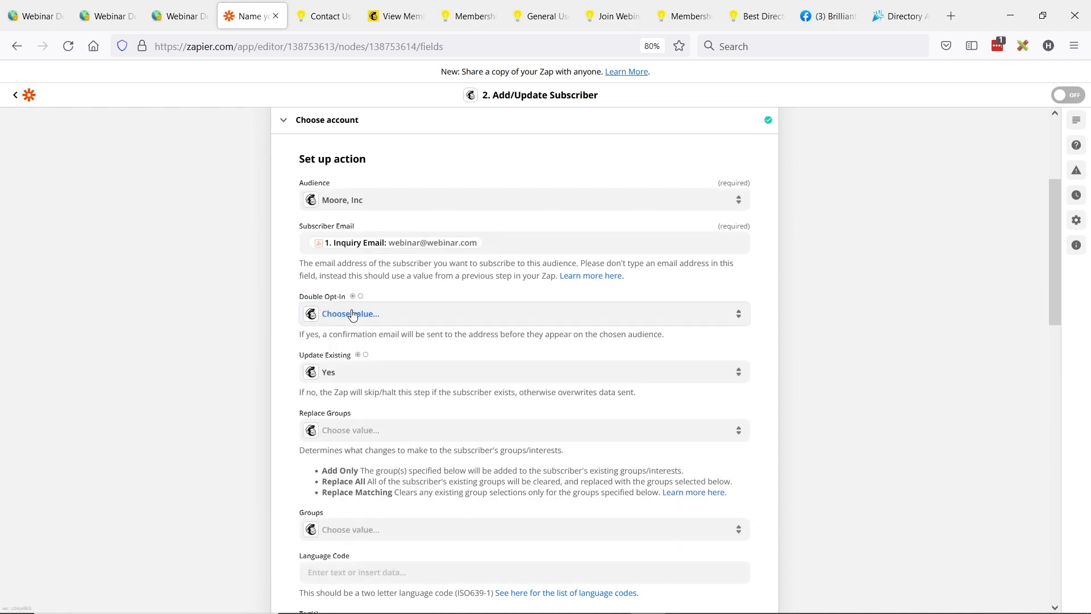
scroll(346, 307, down, 2)
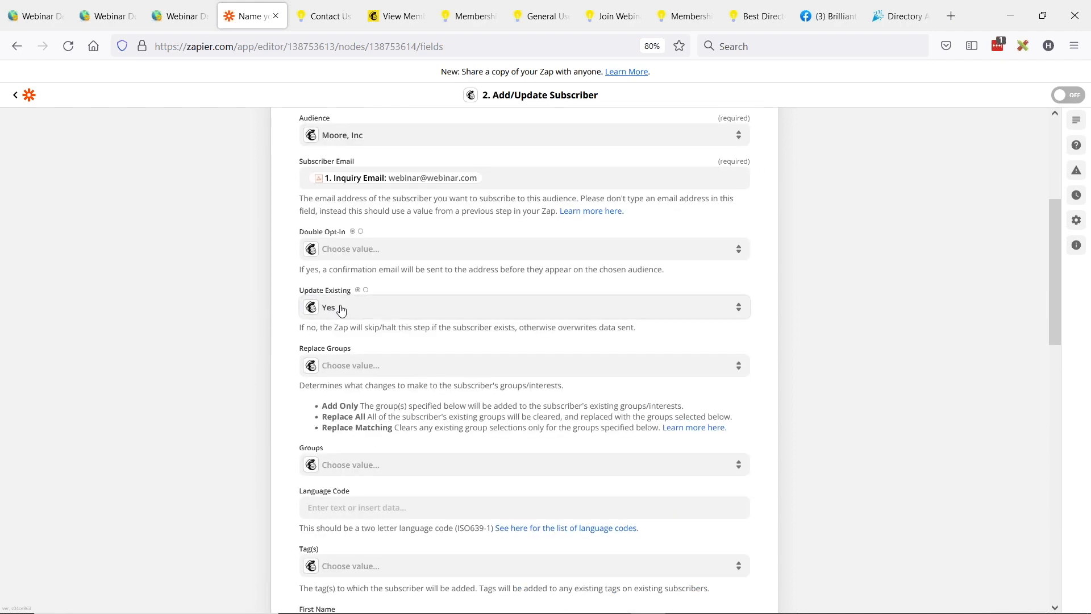
click(370, 313)
click(343, 440)
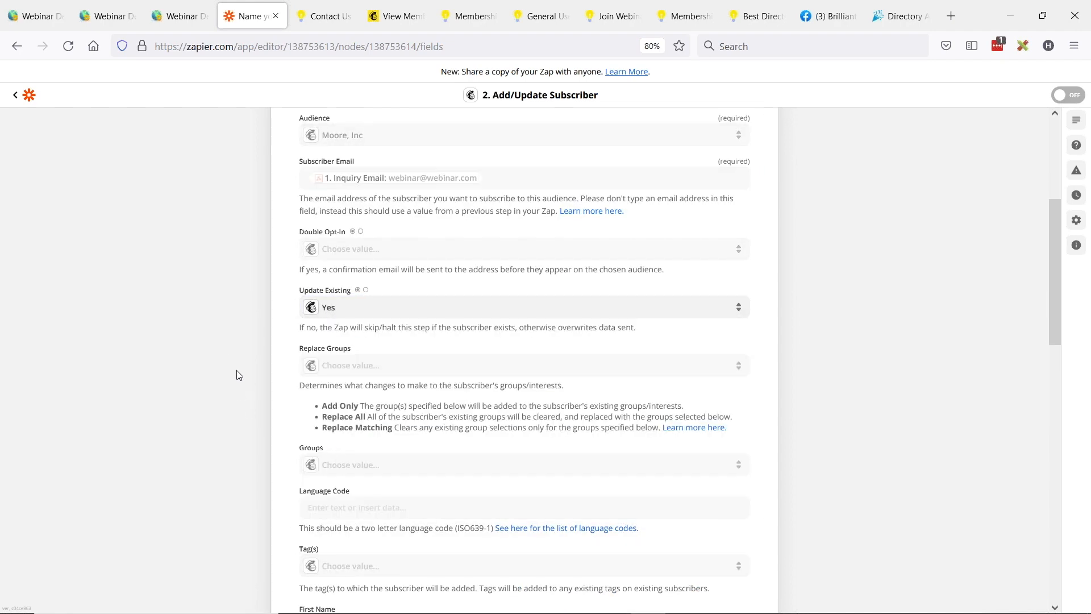
Step: Assign the Contact Form tag to the subscriber, leaving the second tag entry empty
scroll(239, 374, down, 5)
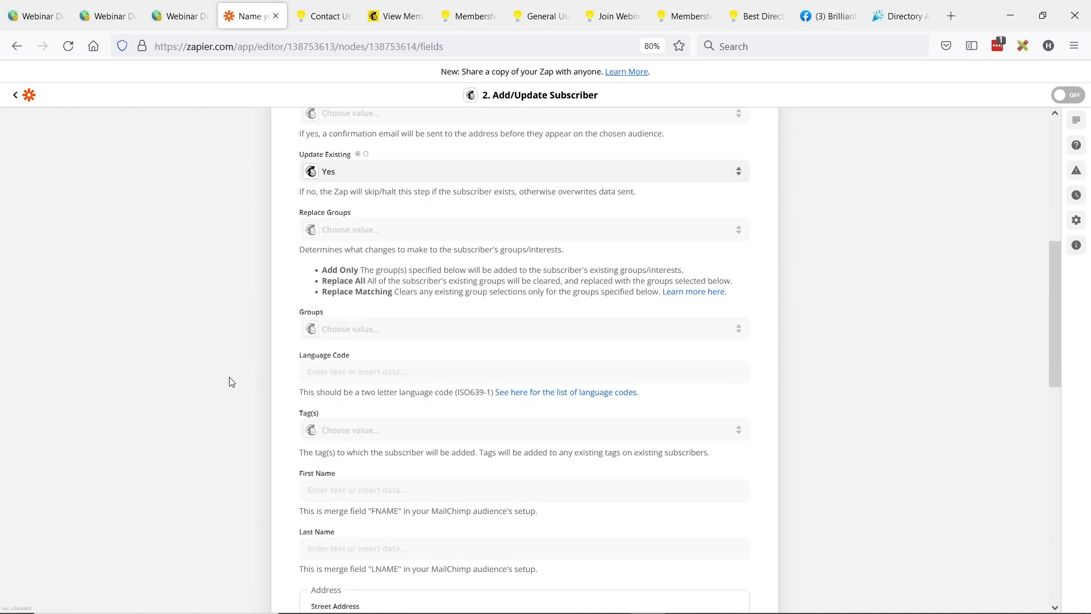
click(358, 373)
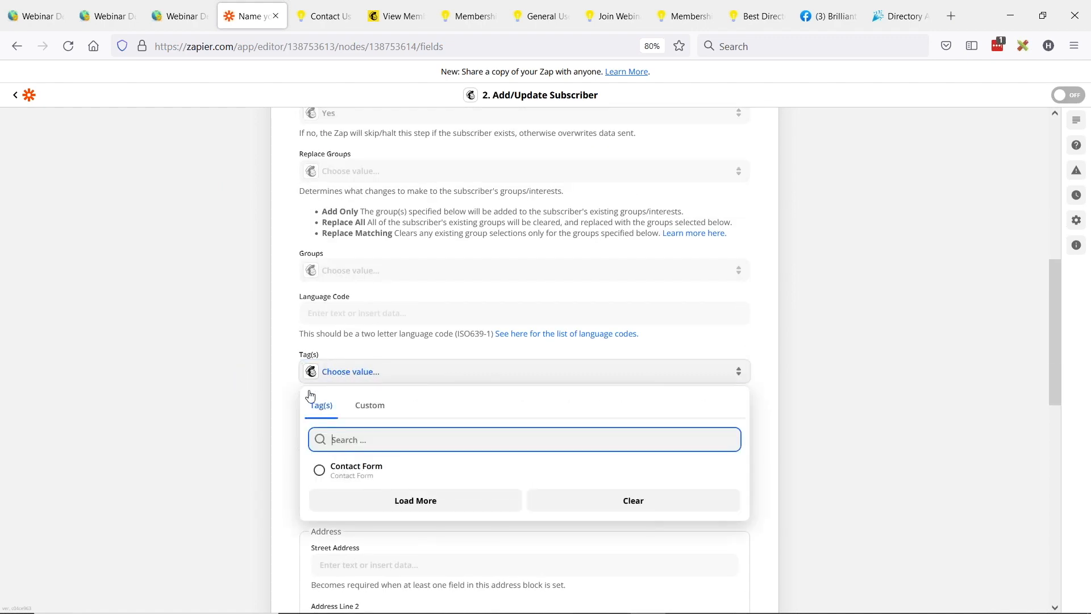
click(318, 472)
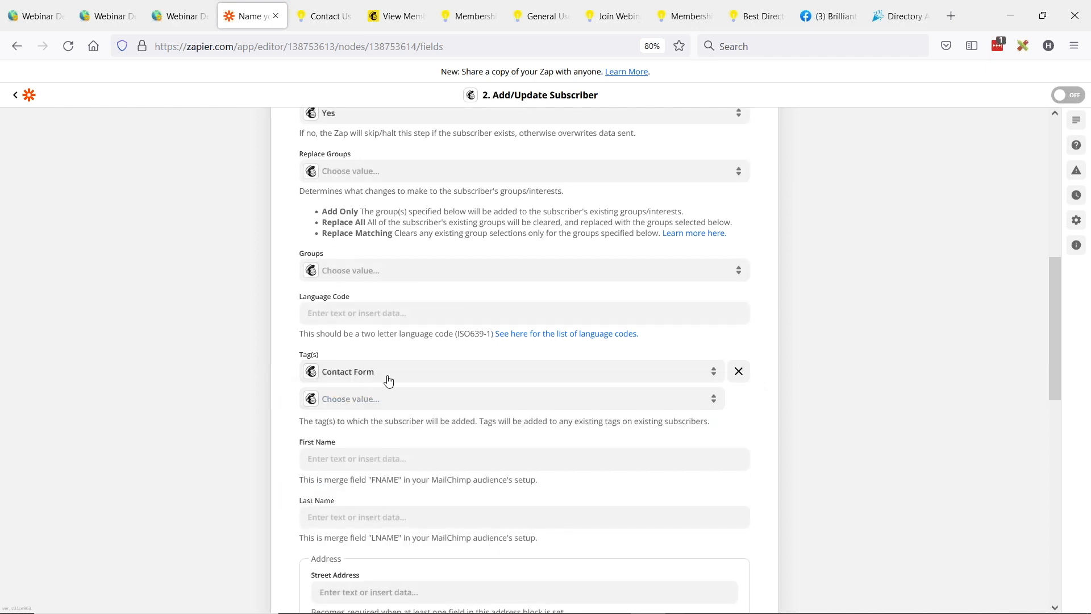
click(333, 404)
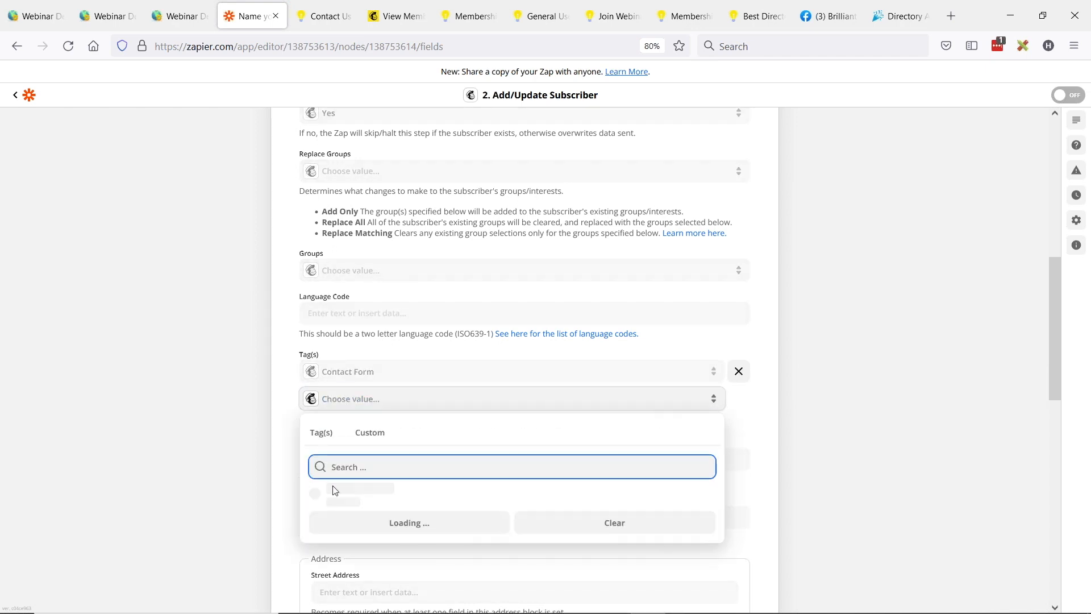
click(240, 377)
Step: Map the First Name field to the Catch Hook's Yourname value
scroll(233, 401, down, 2)
scroll(245, 402, down, 2)
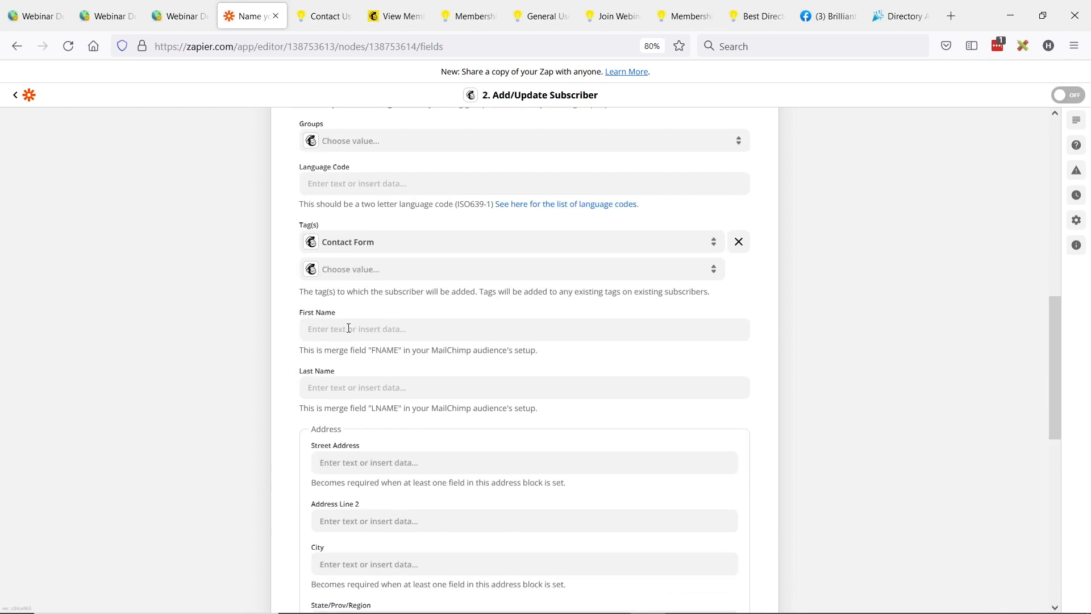
click(350, 329)
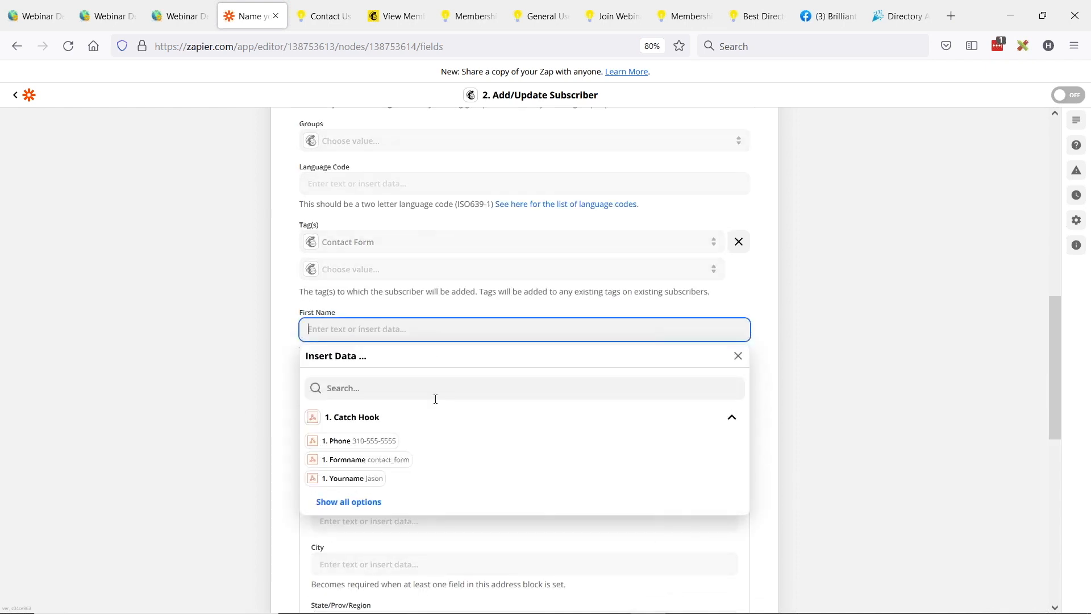
click(354, 479)
click(230, 379)
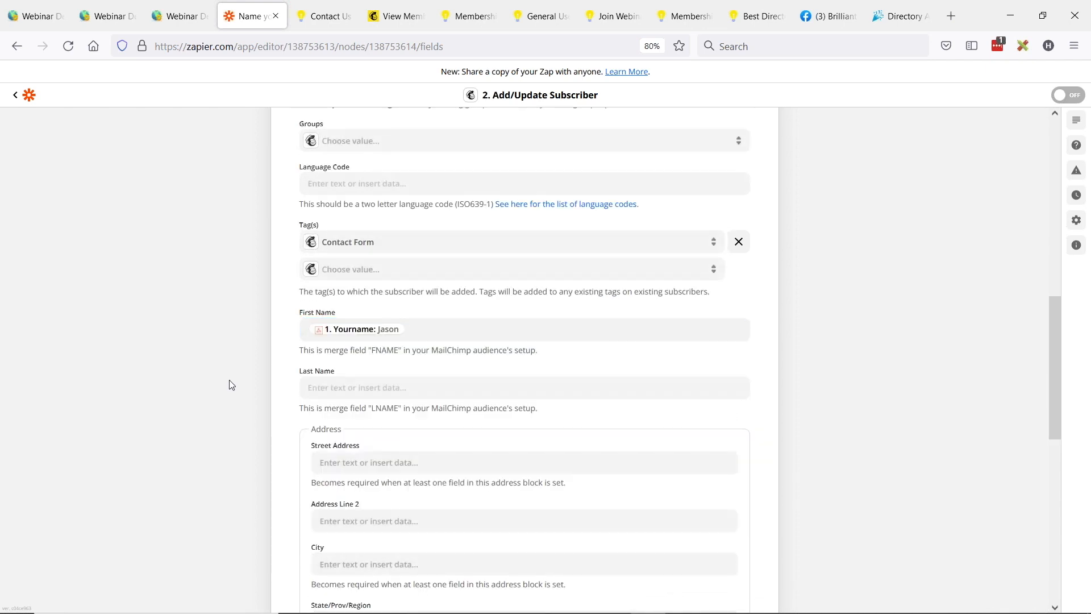
Step: Map the Phone Number field to the Catch Hook's Phone value and continue to the action test
scroll(338, 332, down, 3)
scroll(332, 362, down, 10)
click(348, 414)
scroll(281, 417, down, 2)
click(344, 462)
click(190, 397)
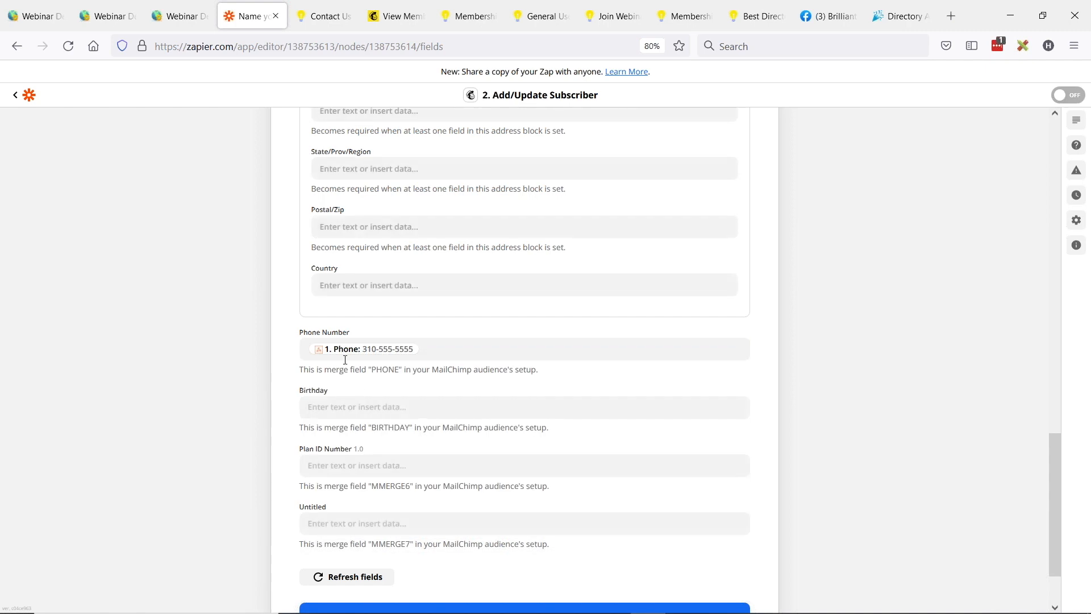
scroll(268, 373, down, 3)
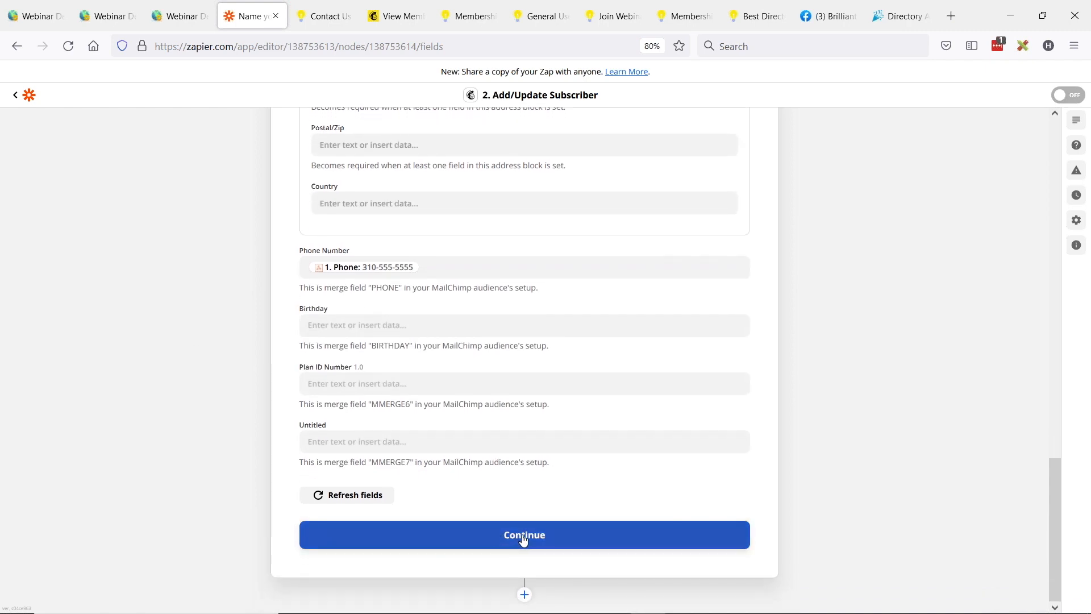
click(524, 537)
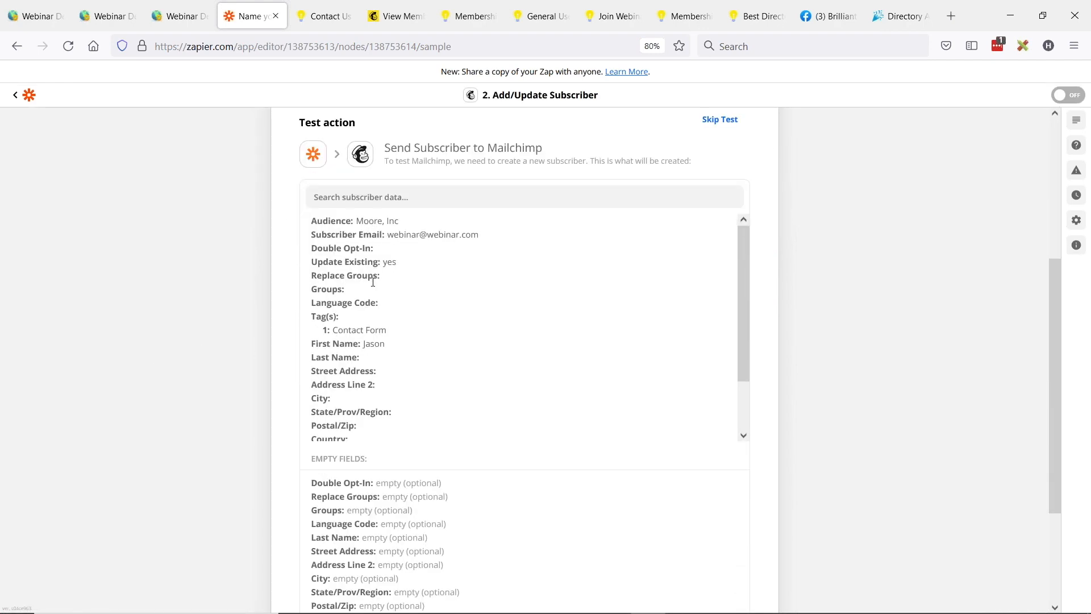
Step: Go through the mapped subscriber data and run the test that sends the subscriber to Mailchimp
scroll(372, 281, down, 3)
scroll(257, 408, down, 4)
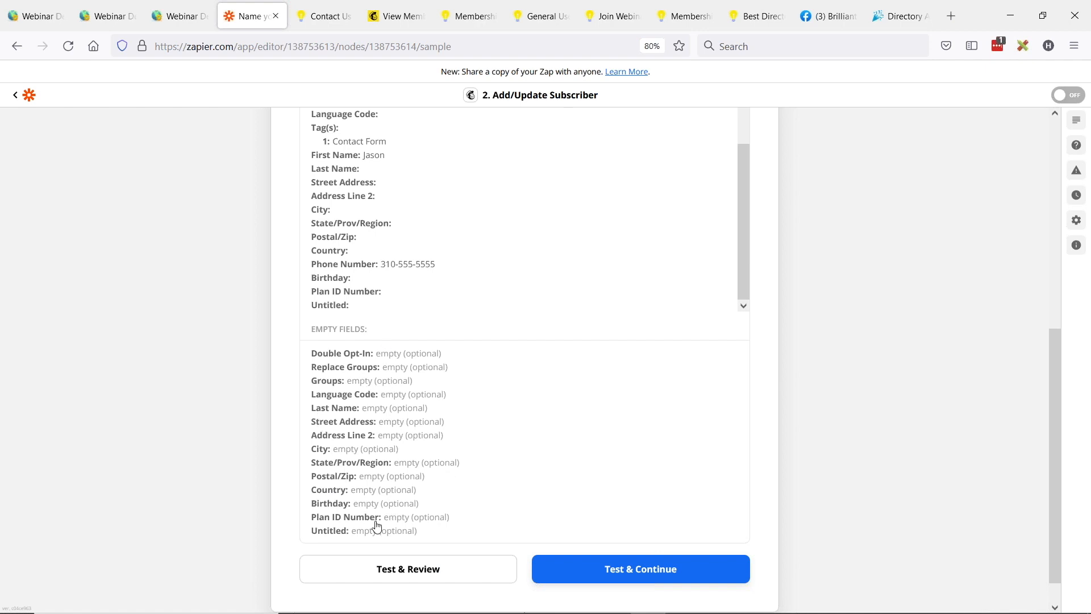
click(408, 580)
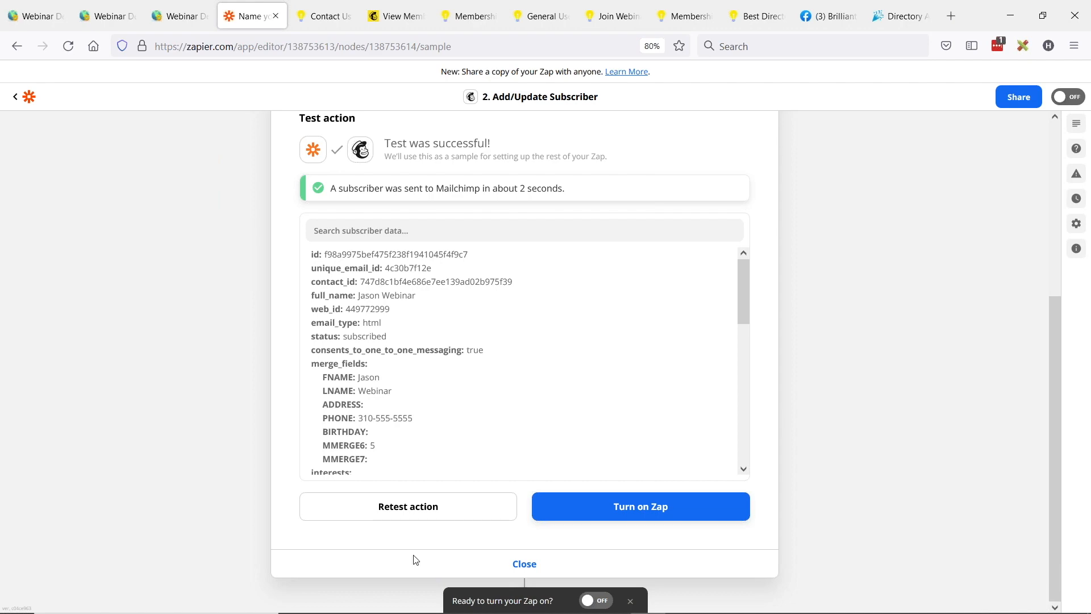
Step: Switch to Mailchimp and examine the test contact's phone number, plan ID and tags in the list of all contacts
click(398, 16)
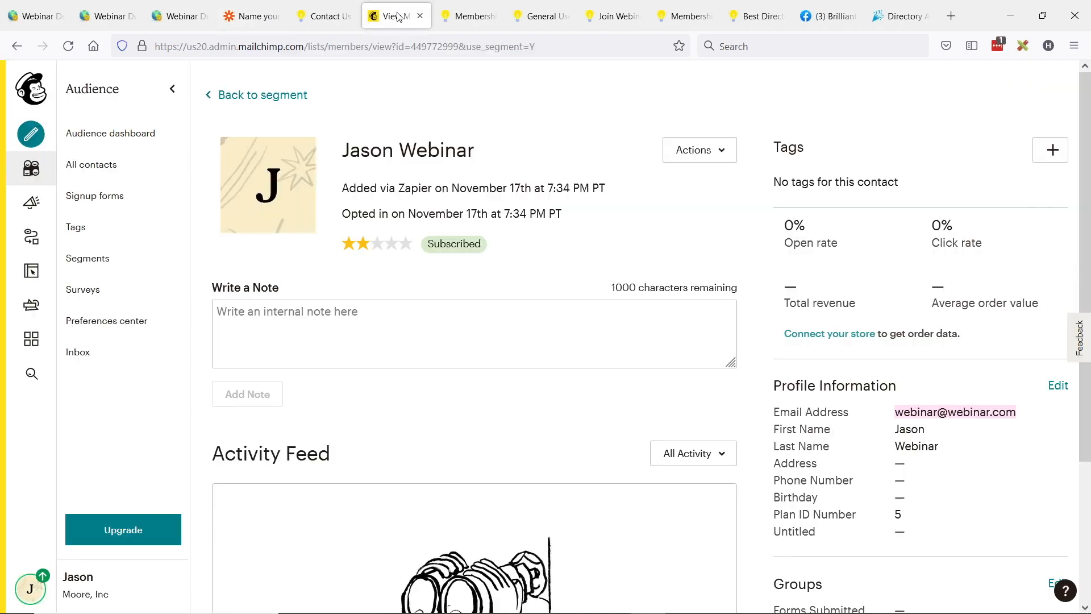
click(86, 167)
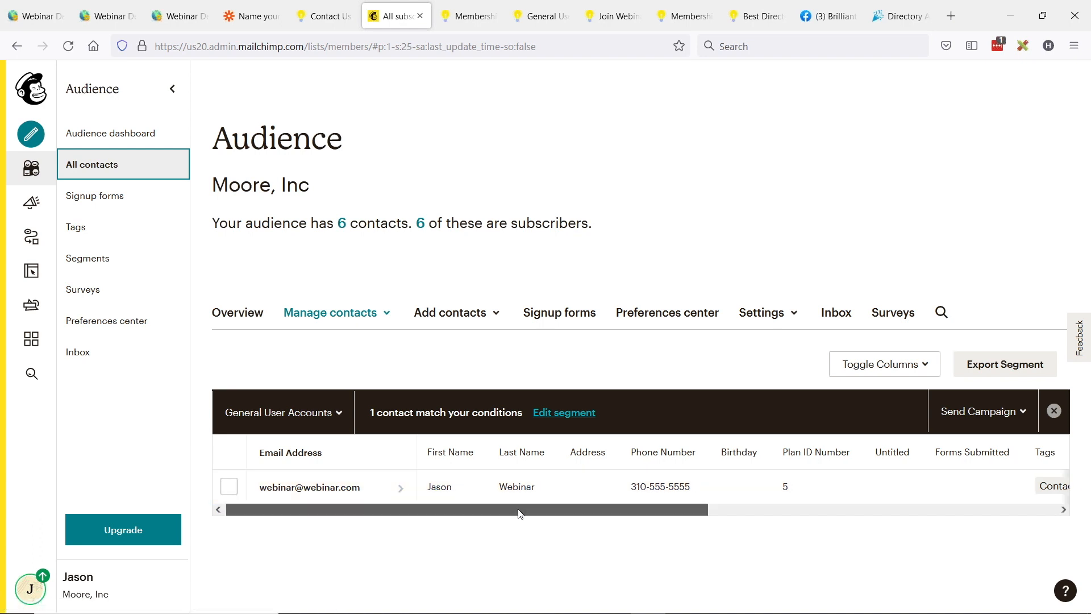
scroll(454, 490, right, 2)
drag(591, 487, 611, 489)
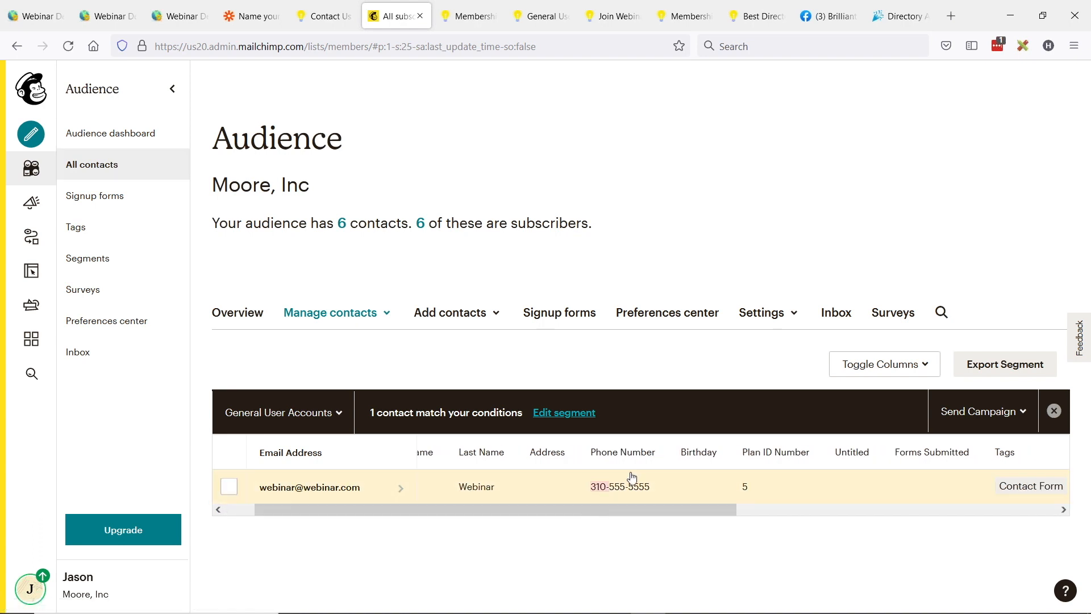
click(620, 511)
drag(597, 509, 828, 468)
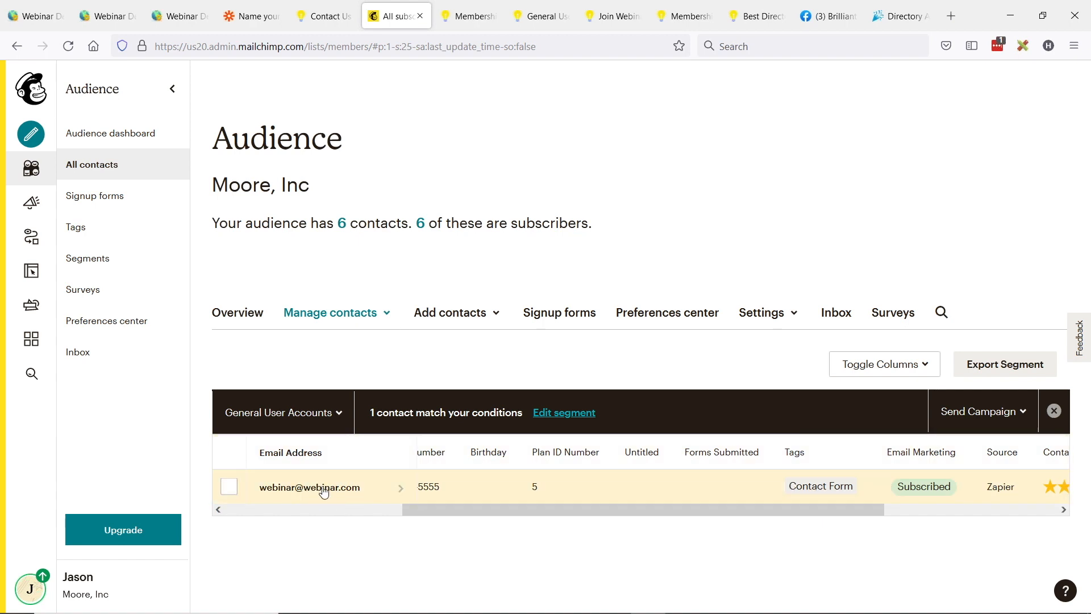
drag(524, 508, 317, 505)
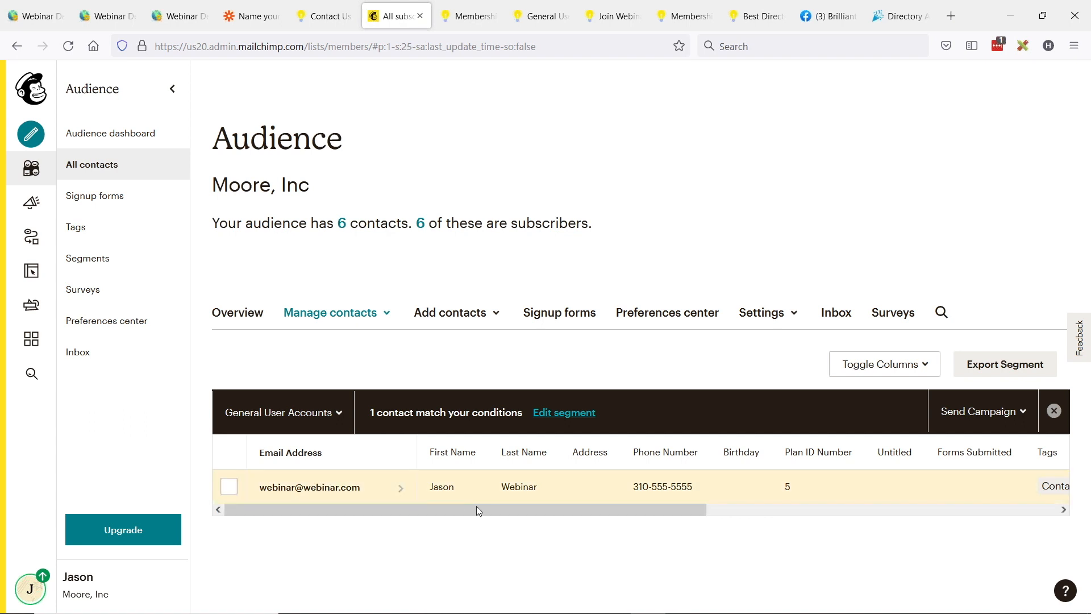
drag(407, 510, 603, 515)
drag(690, 509, 478, 483)
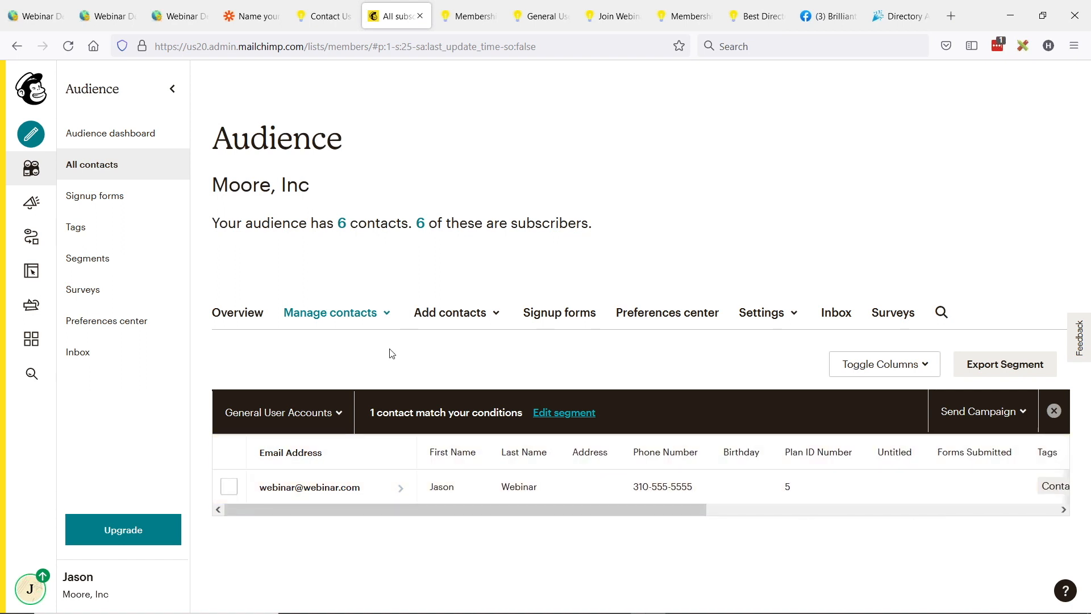
Step: Start a new audience segment with the condition Plan ID Number is 5
click(96, 261)
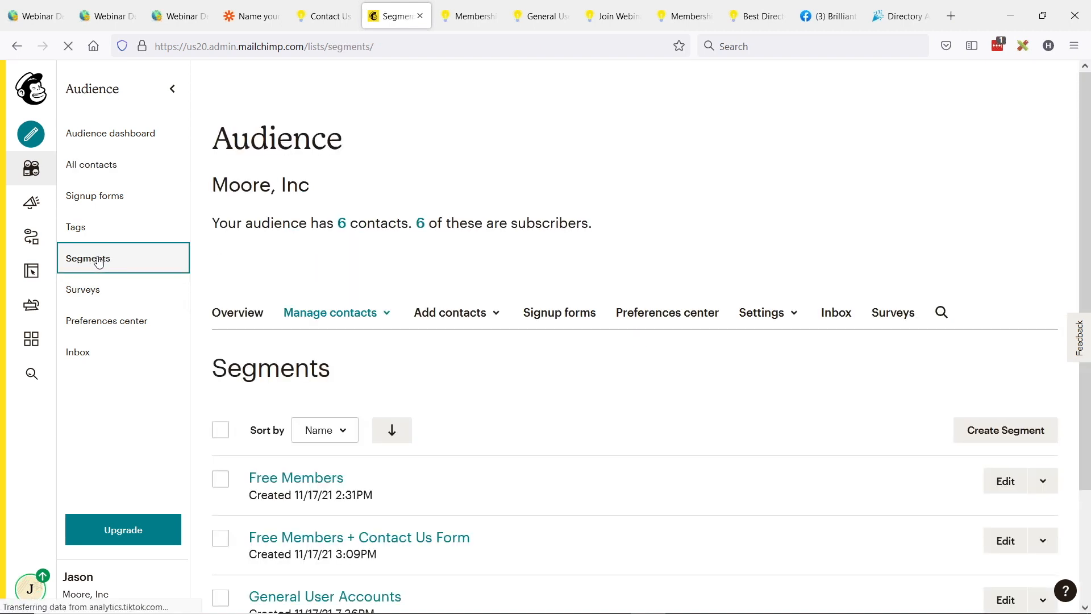
click(1006, 433)
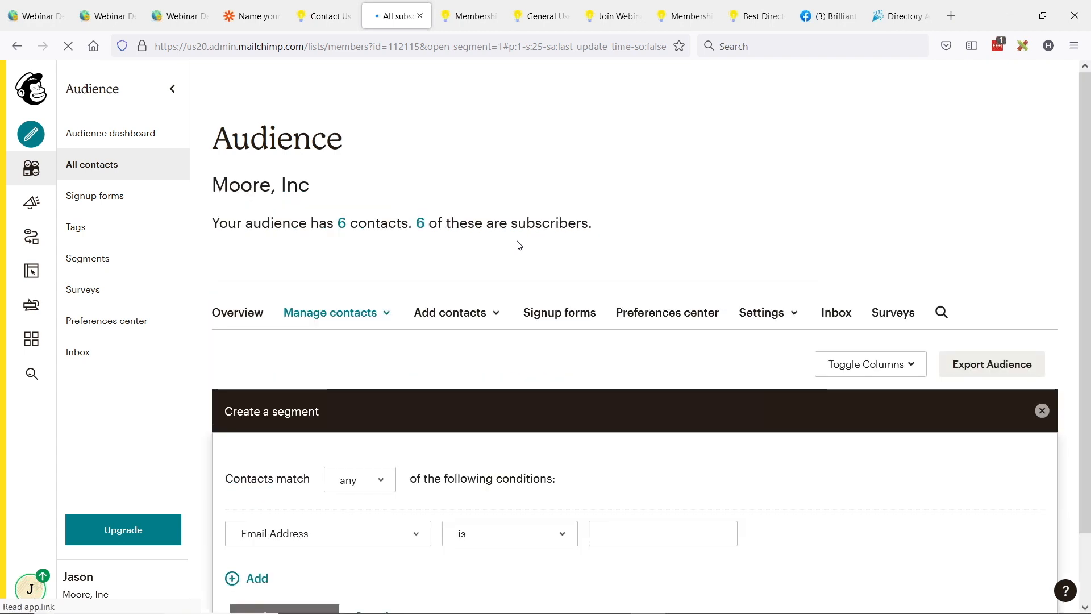
click(290, 533)
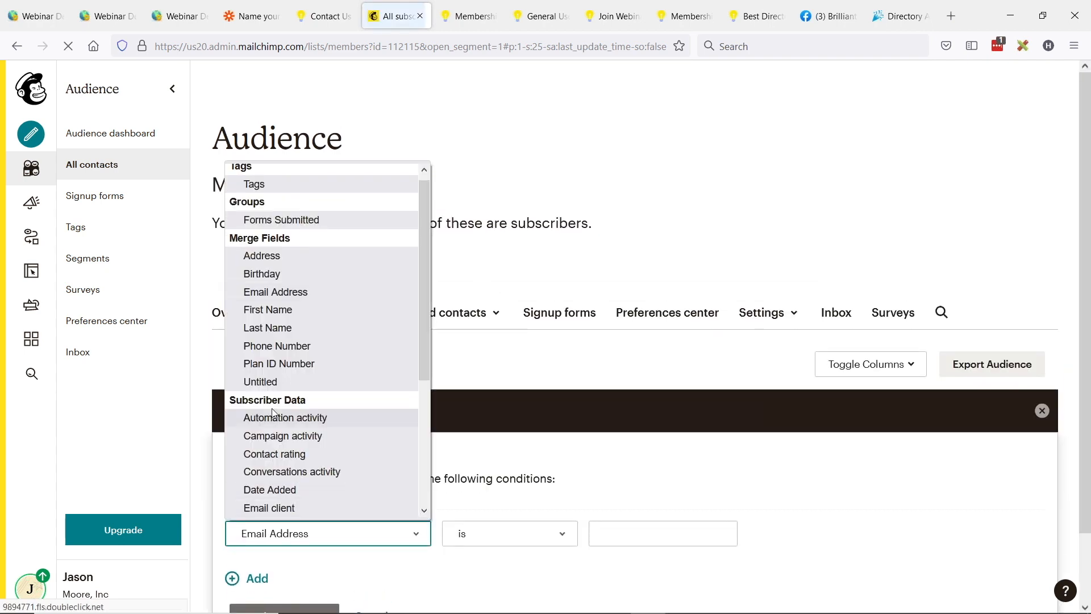
click(301, 365)
click(659, 539)
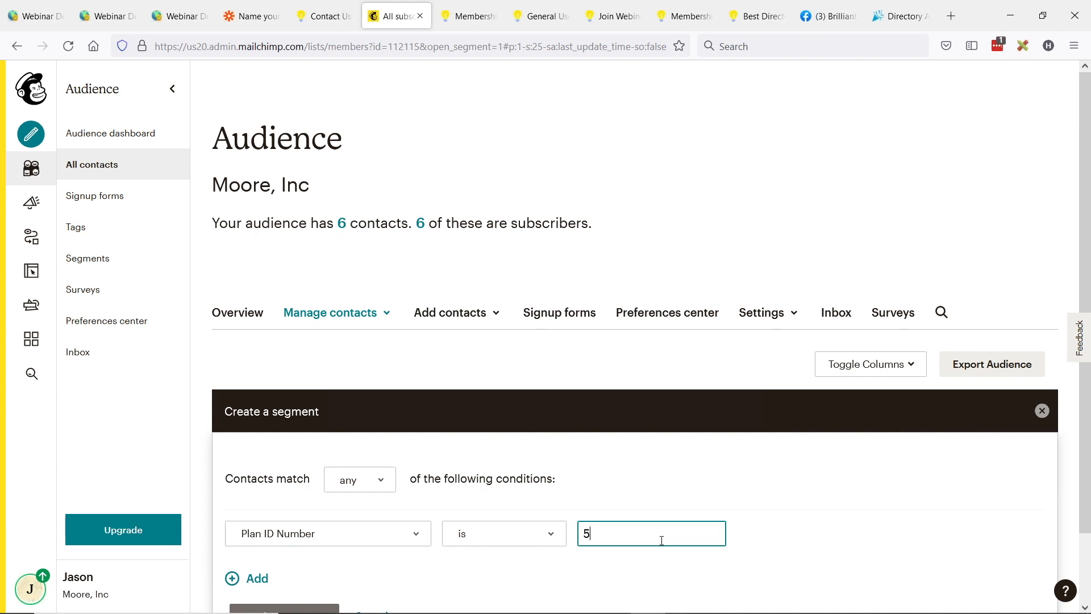
Step: Add a second condition row to the segment and require contacts to match all of the conditions
scroll(612, 468, down, 1)
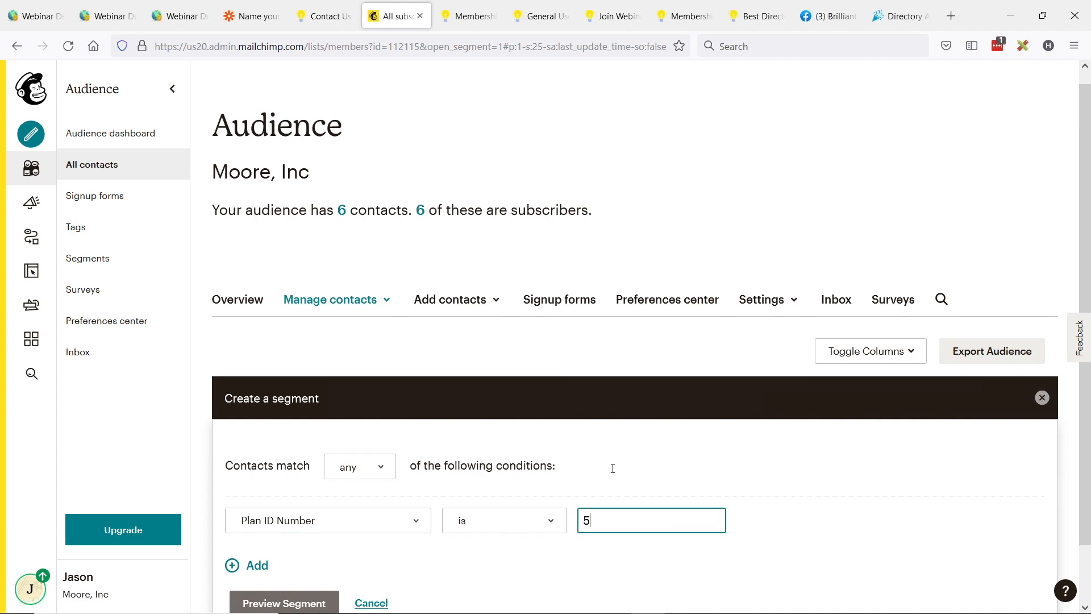
scroll(613, 468, down, 2)
click(260, 503)
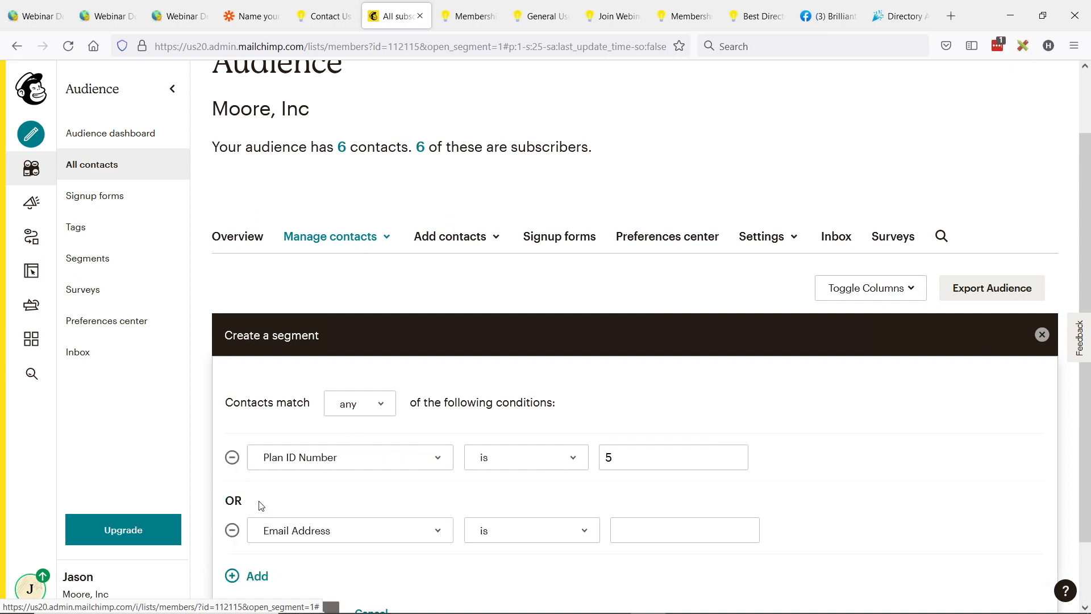
scroll(384, 455, down, 2)
click(375, 330)
click(346, 373)
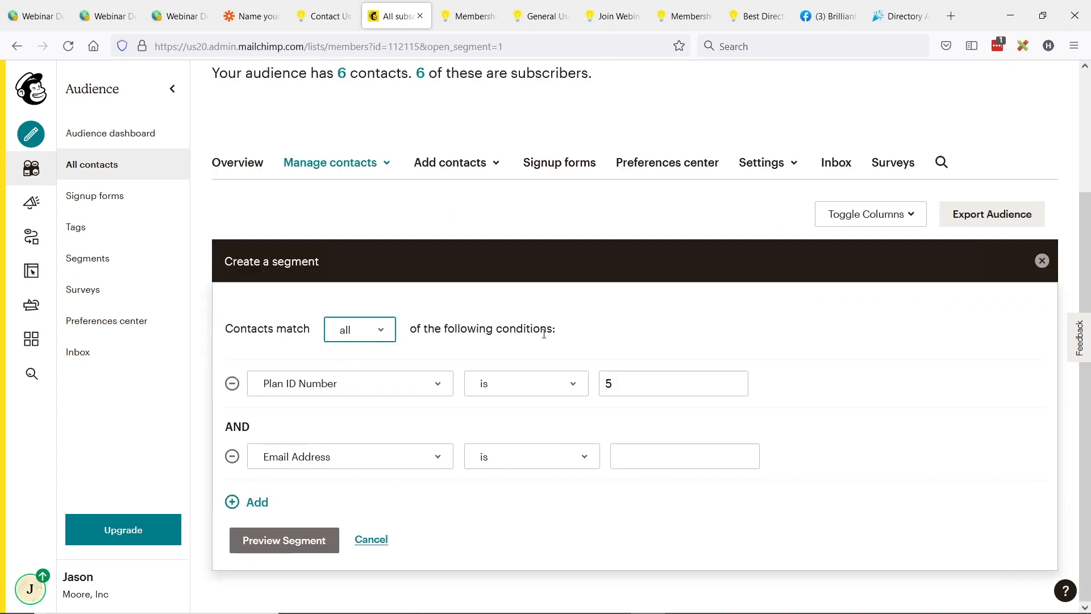
Step: Set the second condition to Tags, contact is tagged, Contact Form, and preview the matching contacts
click(401, 465)
scroll(363, 407, down, 1)
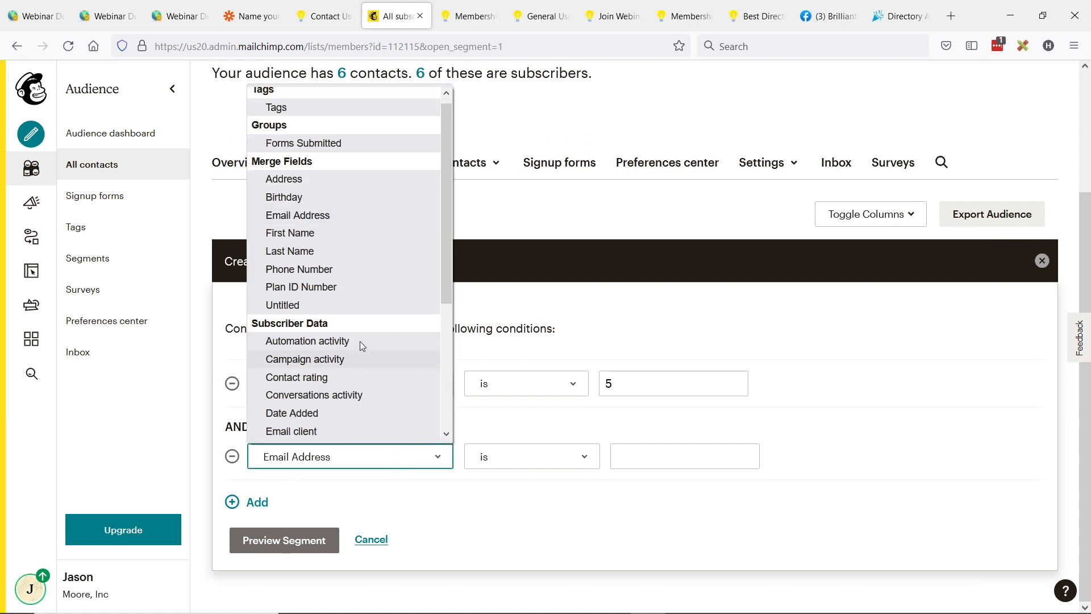
click(287, 113)
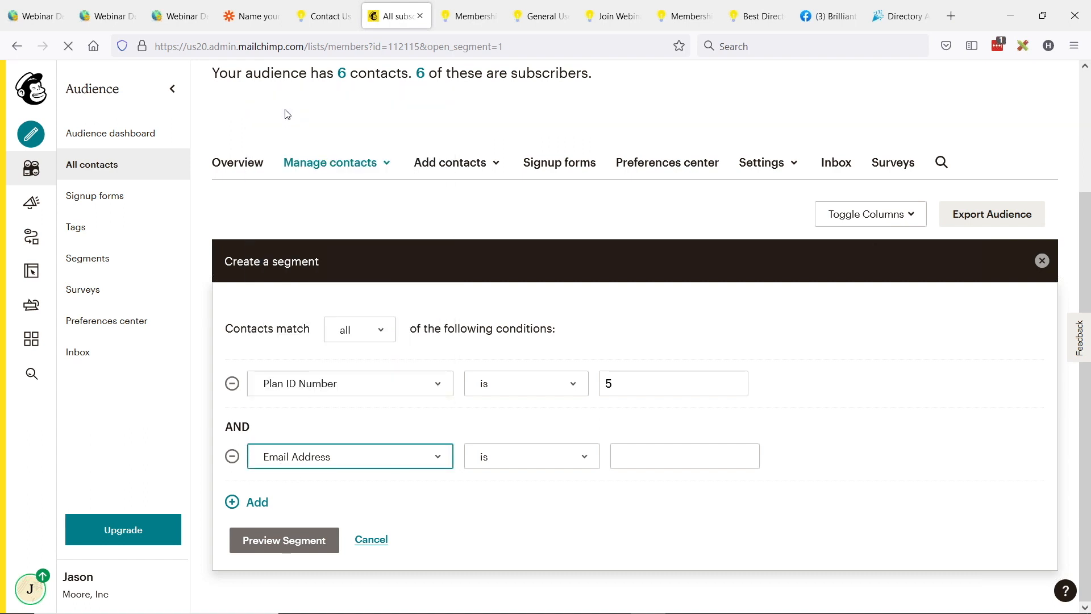
click(665, 465)
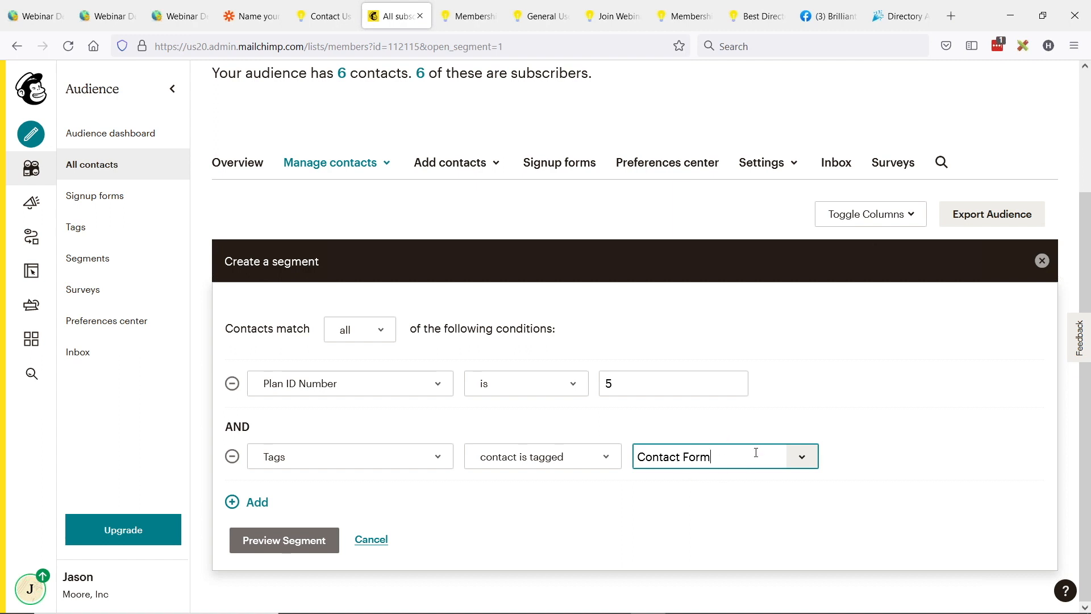
click(275, 541)
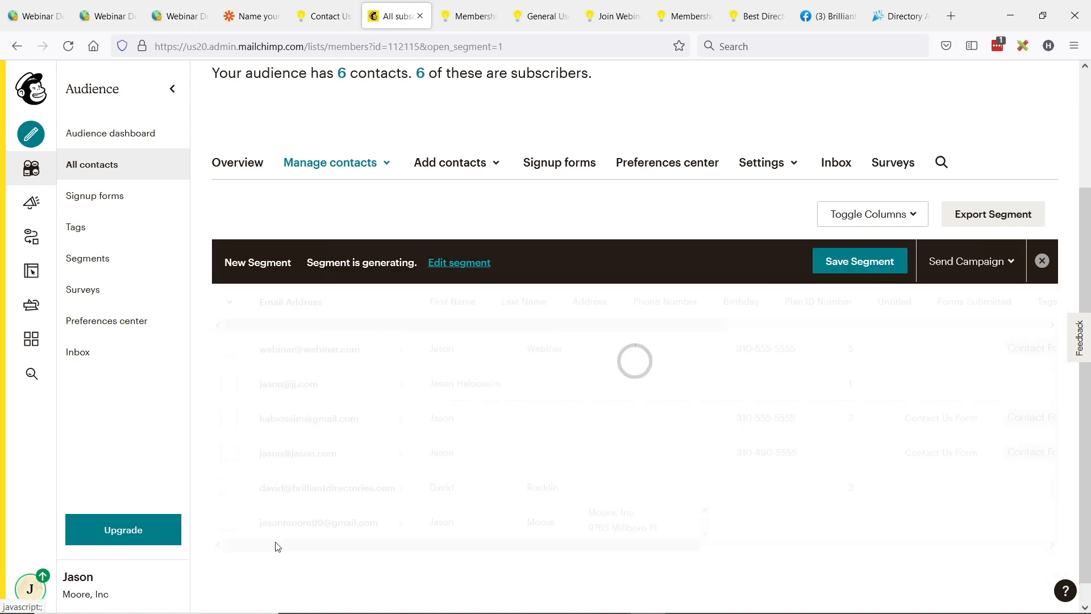
drag(589, 510, 909, 512)
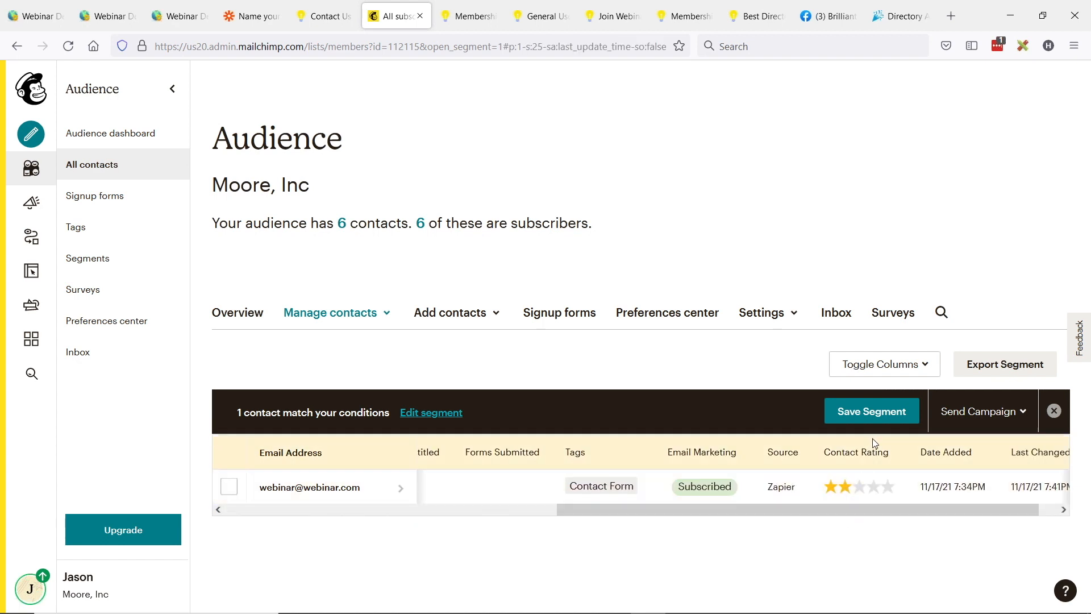
Step: Save the segment under the name "General users who ALSO Filled Out Contant Form"
click(874, 422)
click(576, 282)
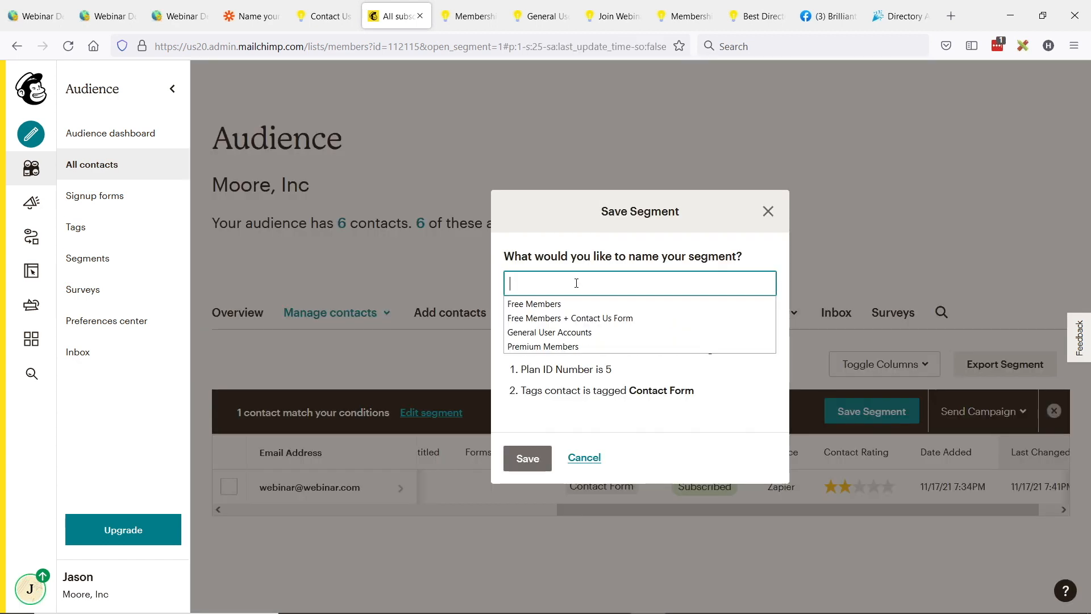
text(general users)
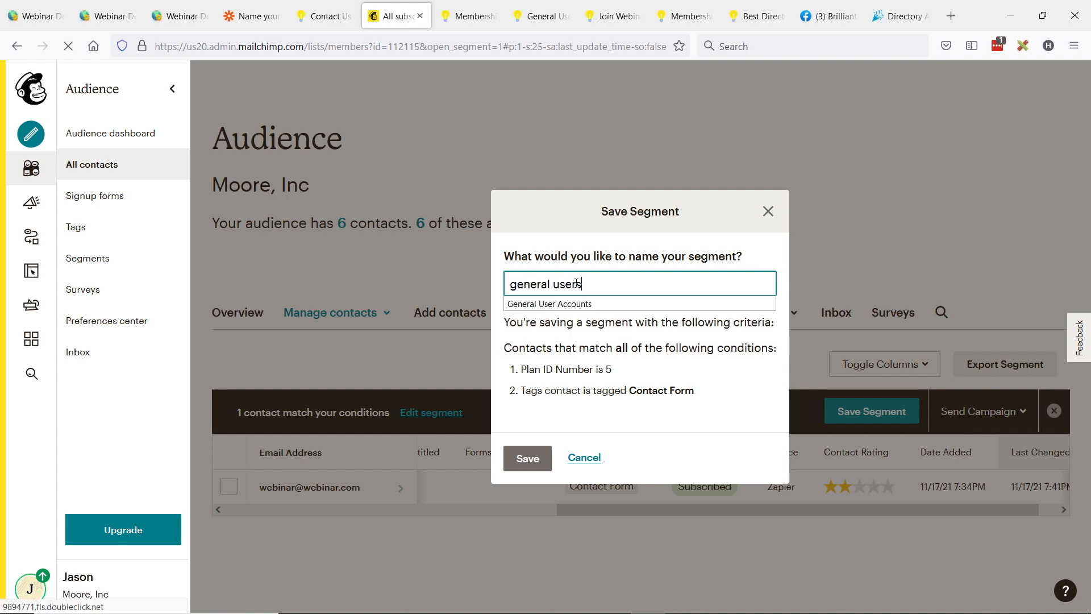
text( who ALSO Filled Out Contant Form)
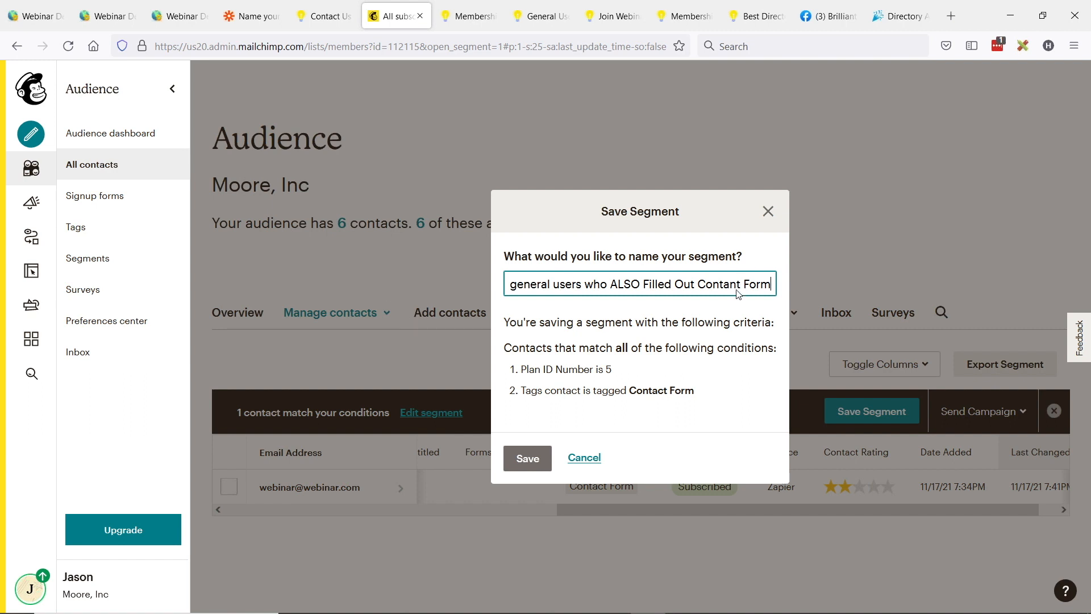
drag(537, 287, 505, 288)
click(585, 302)
text(G)
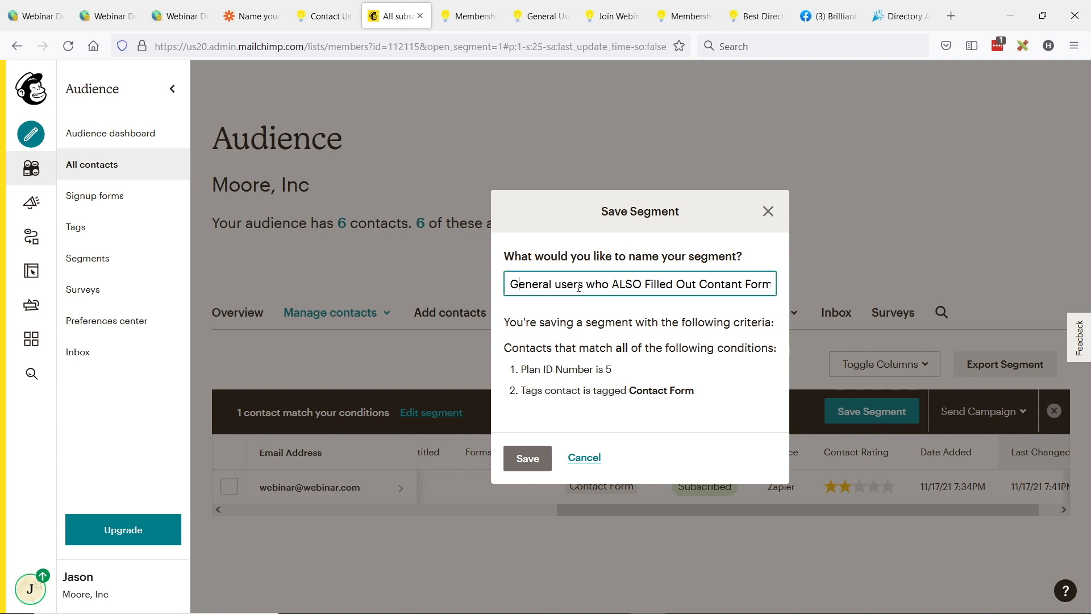
click(545, 467)
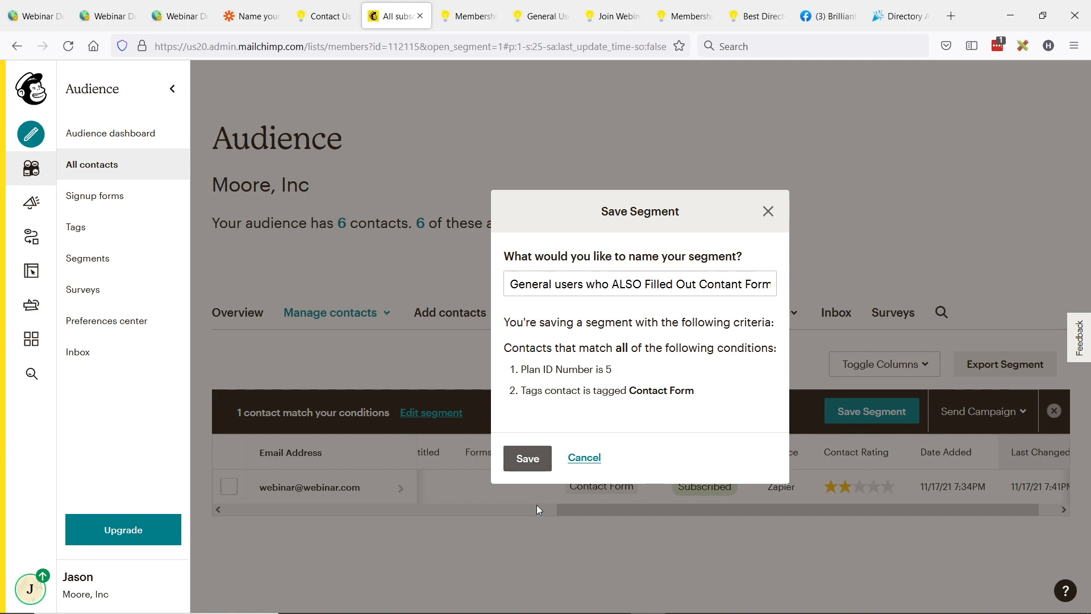
click(528, 458)
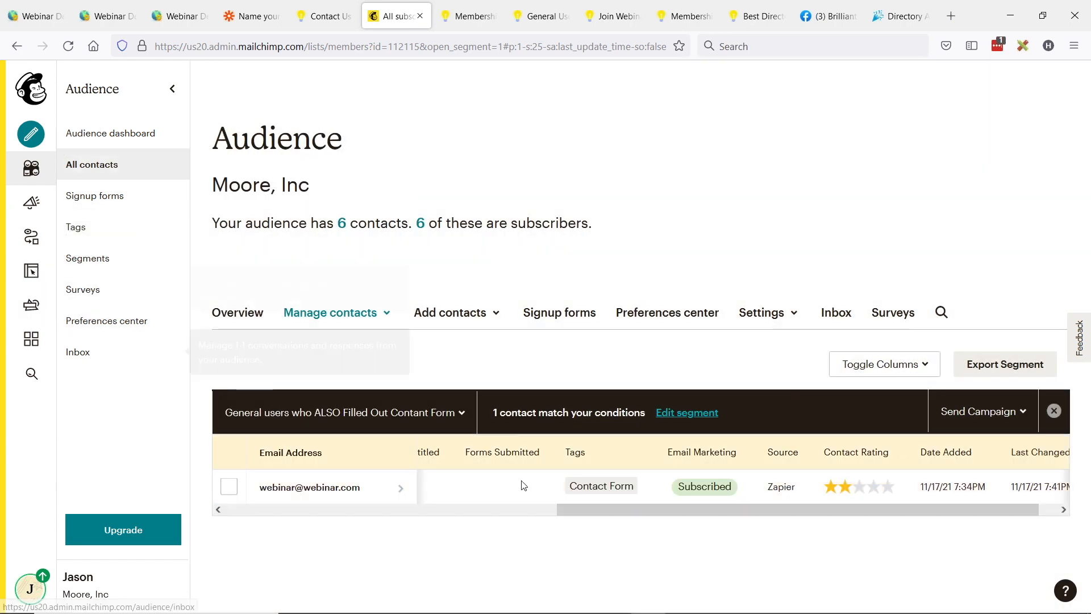
drag(630, 513, 452, 489)
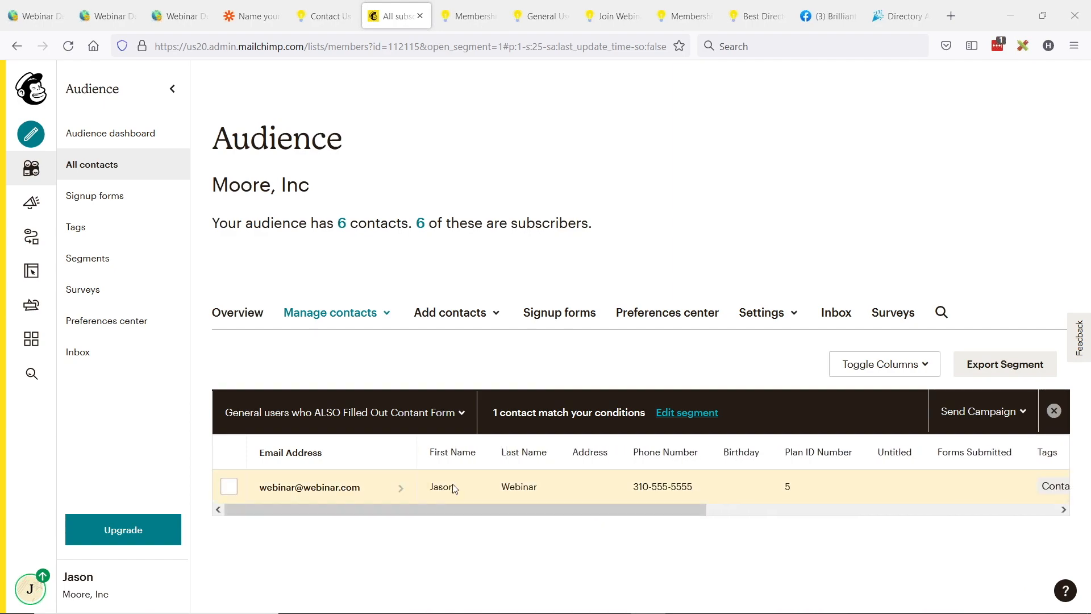
Step: Look over the directory website's Webhook Events list and return to the presentation slide
key(alt+Tab)
key(alt+Tab)
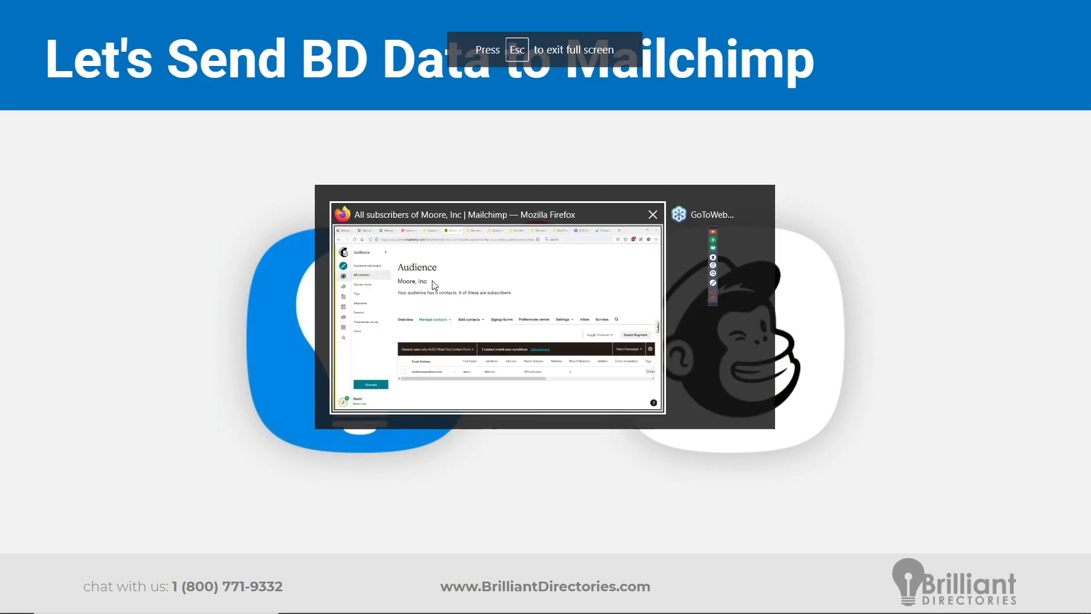
click(191, 18)
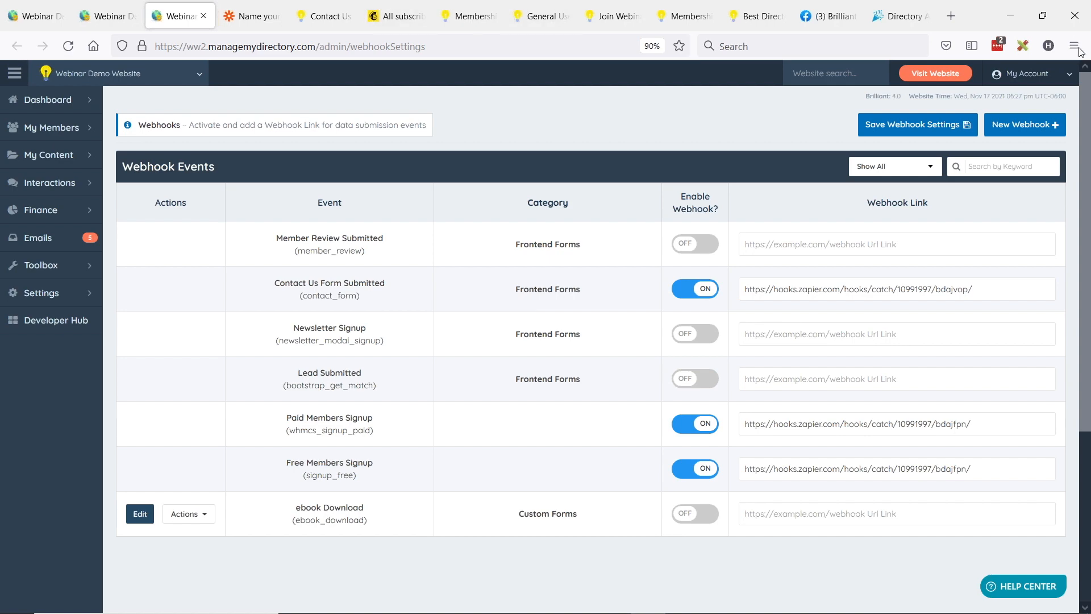
key(alt+Tab)
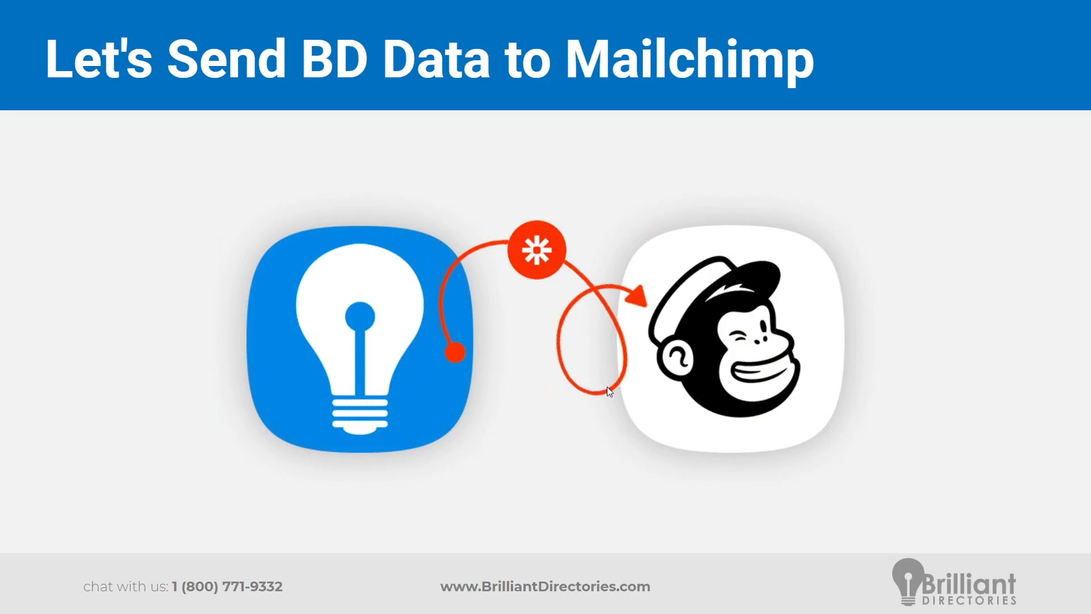